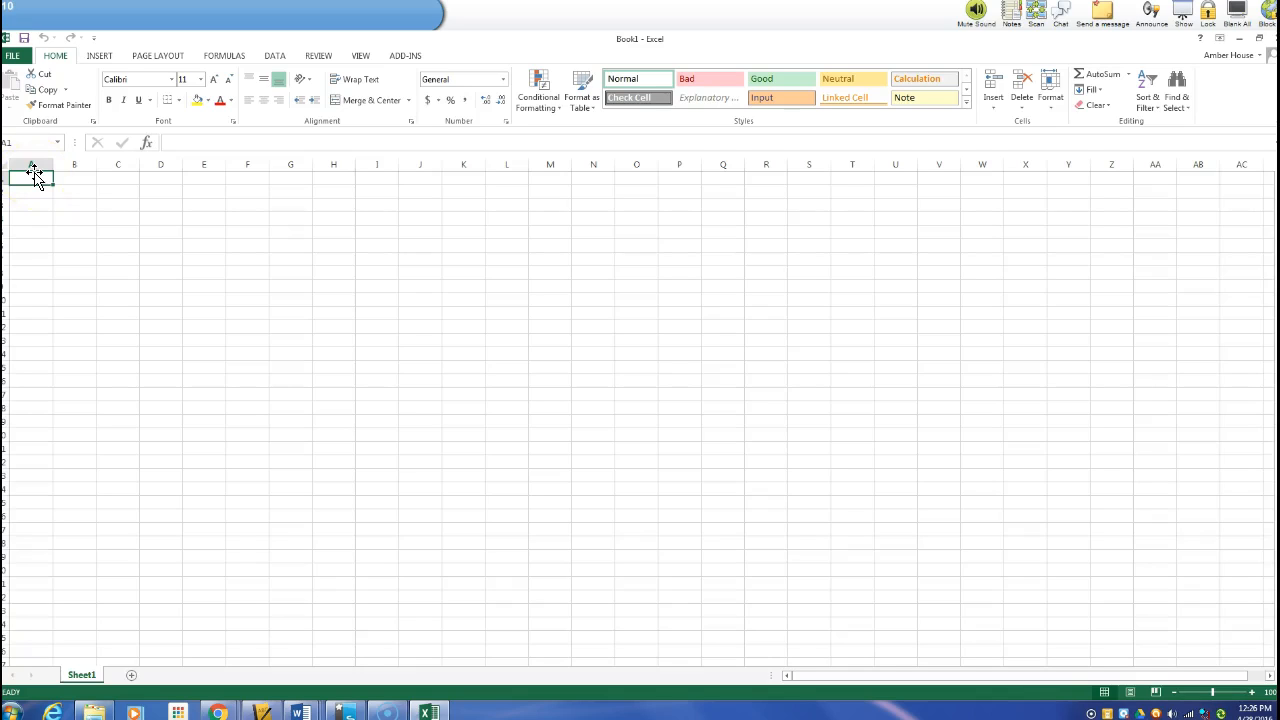
Enter the title "Sports Team" in cell A1
{"action": "type", "text": "Sports Team"}
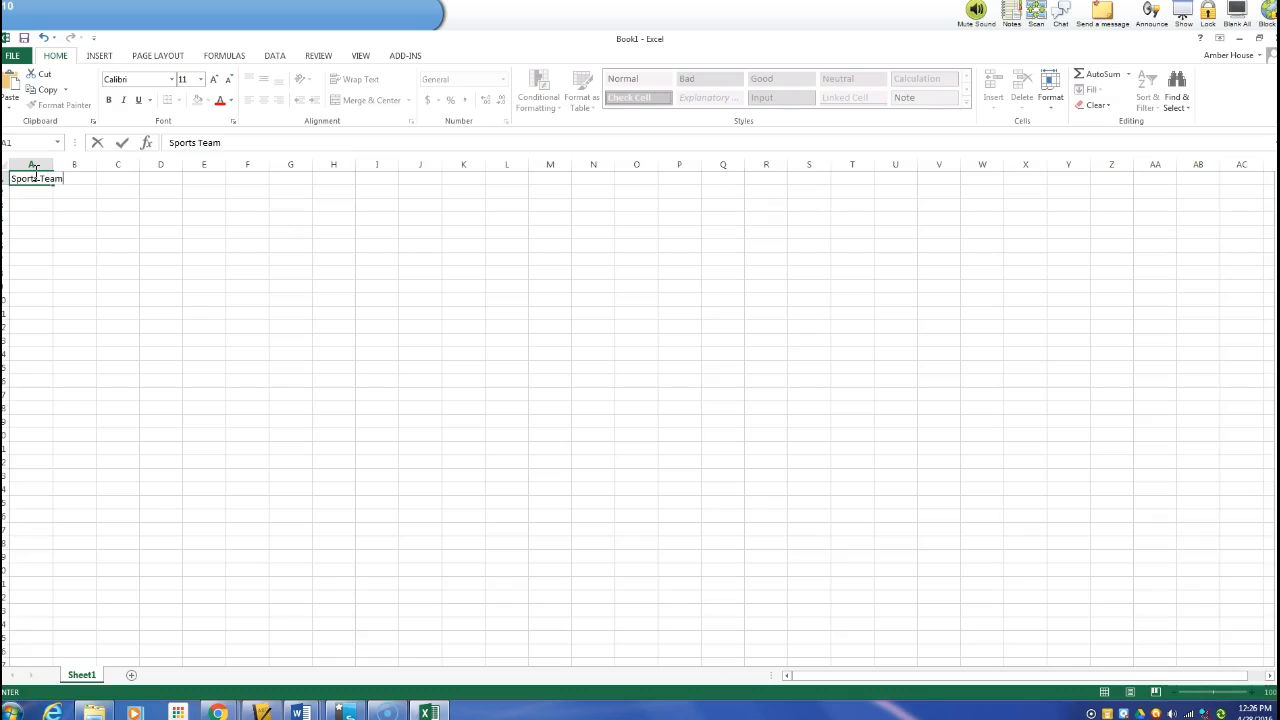
{"action": "key", "text": "Return"}
{"action": "key", "text": "Return"}
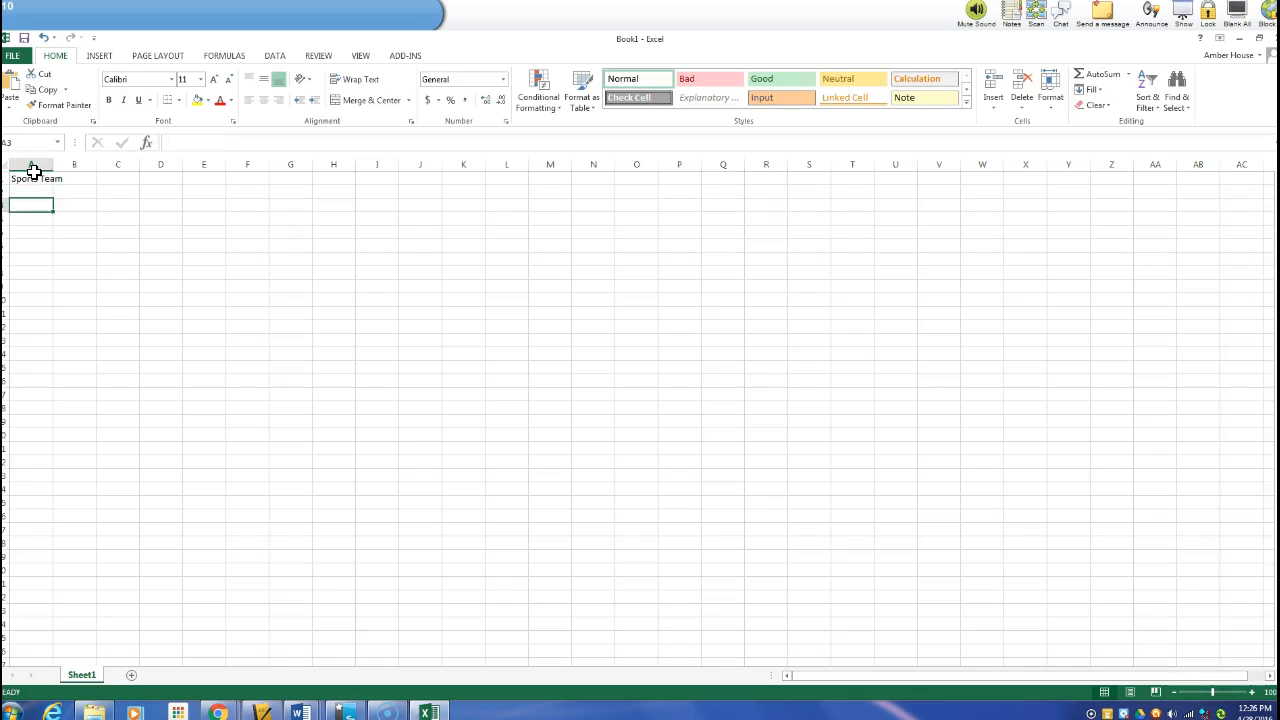
Enter the column headers "Name" in A3 and "% of Market Share" in B3
{"action": "type", "text": "Name"}
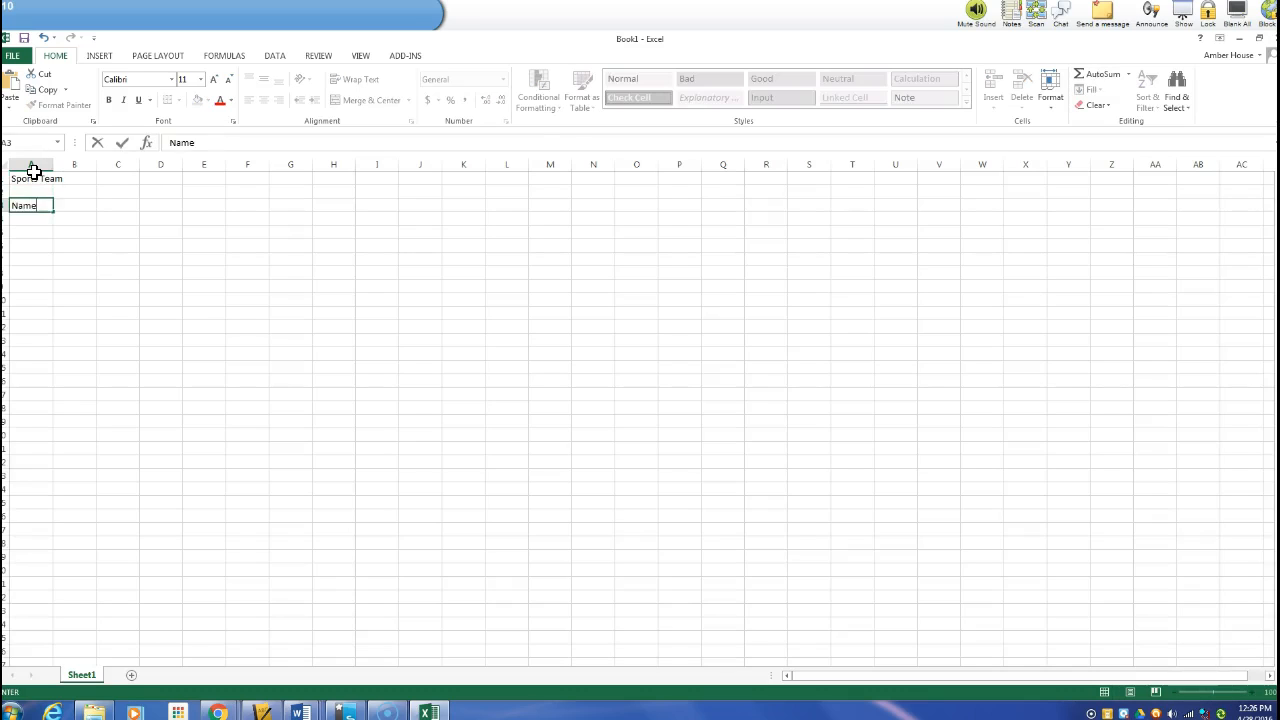
{"action": "key", "text": "Tab"}
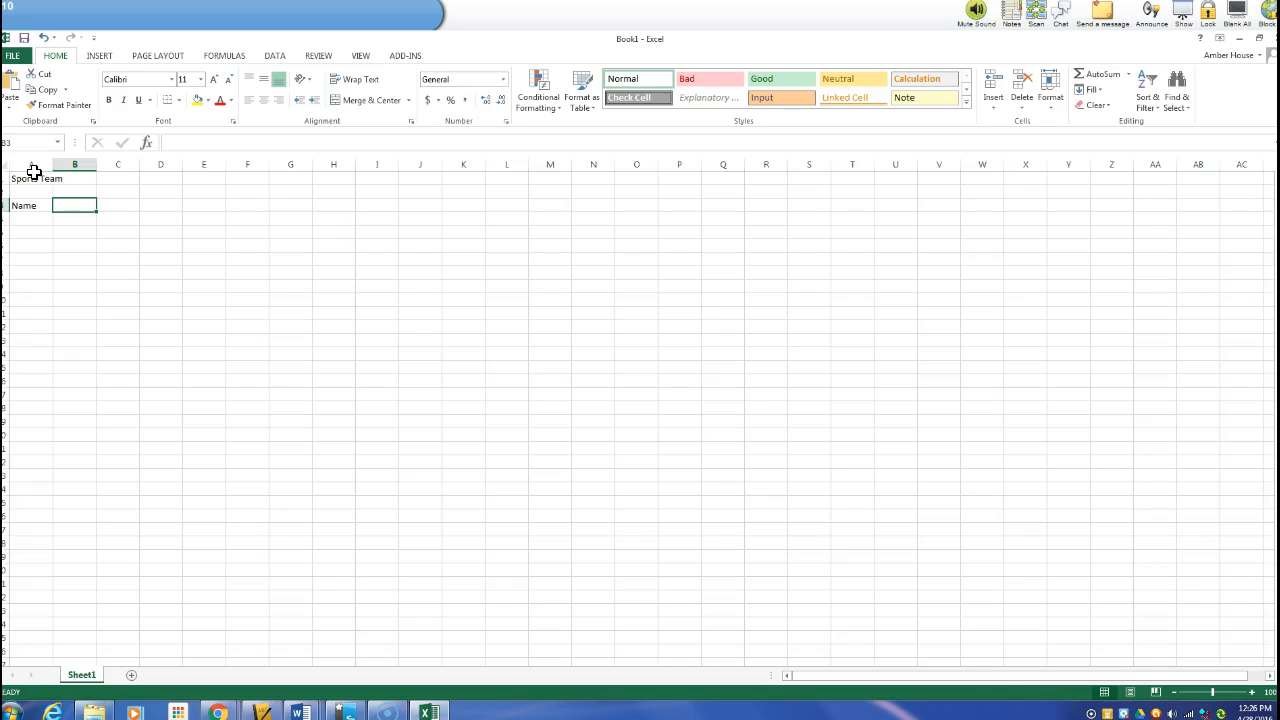
{"action": "type", "text": "%"}
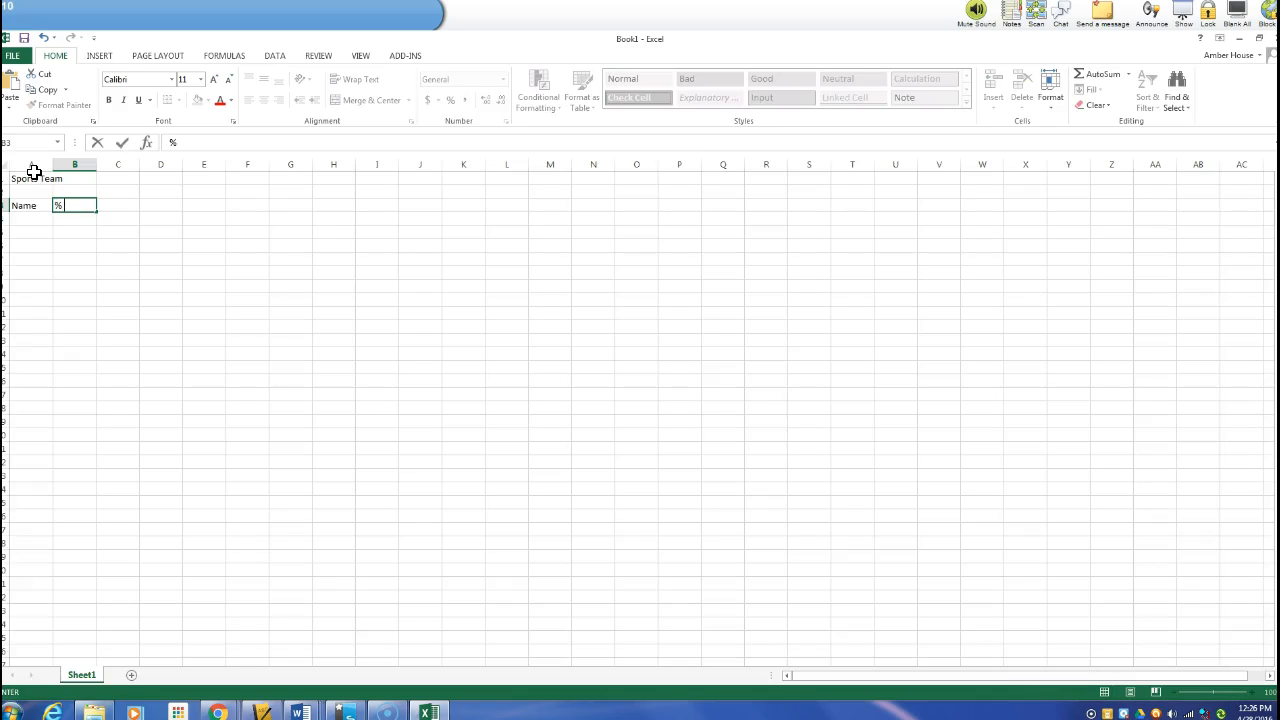
{"action": "type", "text": " of Market Share"}
{"action": "key", "text": "Return"}
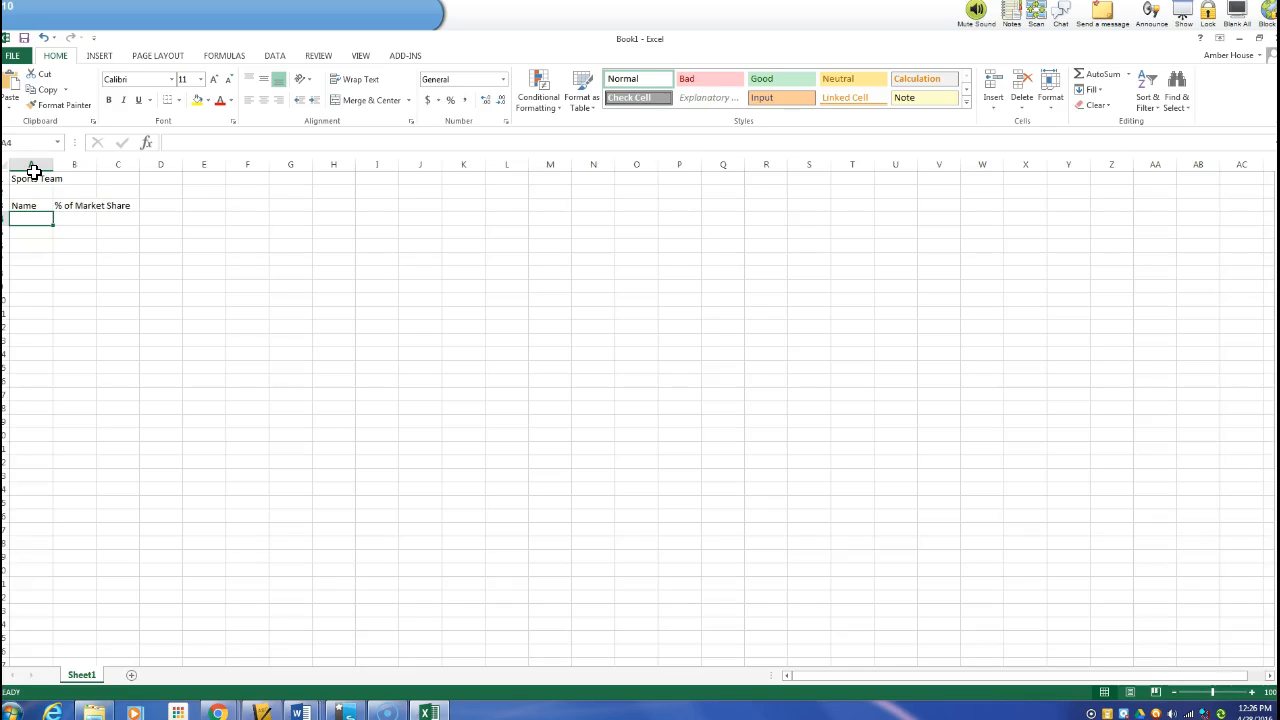
List the teams Bruins, Bears, Cubs, Vikings and Tigers down column A beneath the Name header
{"action": "type", "text": "Bruins"}
{"action": "key", "text": "Return"}
{"action": "type", "text": "Bears"}
{"action": "key", "text": "Return"}
{"action": "type", "text": "Cubs"}
{"action": "key", "text": "Return"}
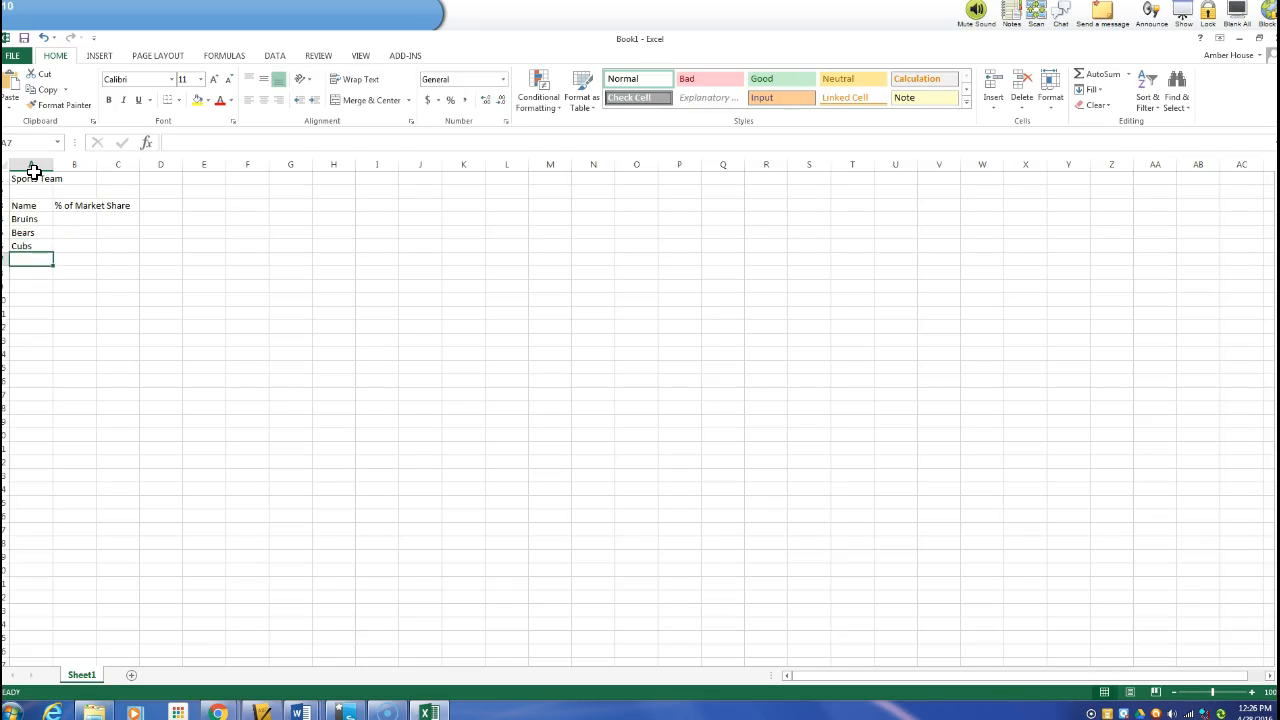
{"action": "type", "text": "Vikings"}
{"action": "key", "text": "Return"}
{"action": "type", "text": "Tigers"}
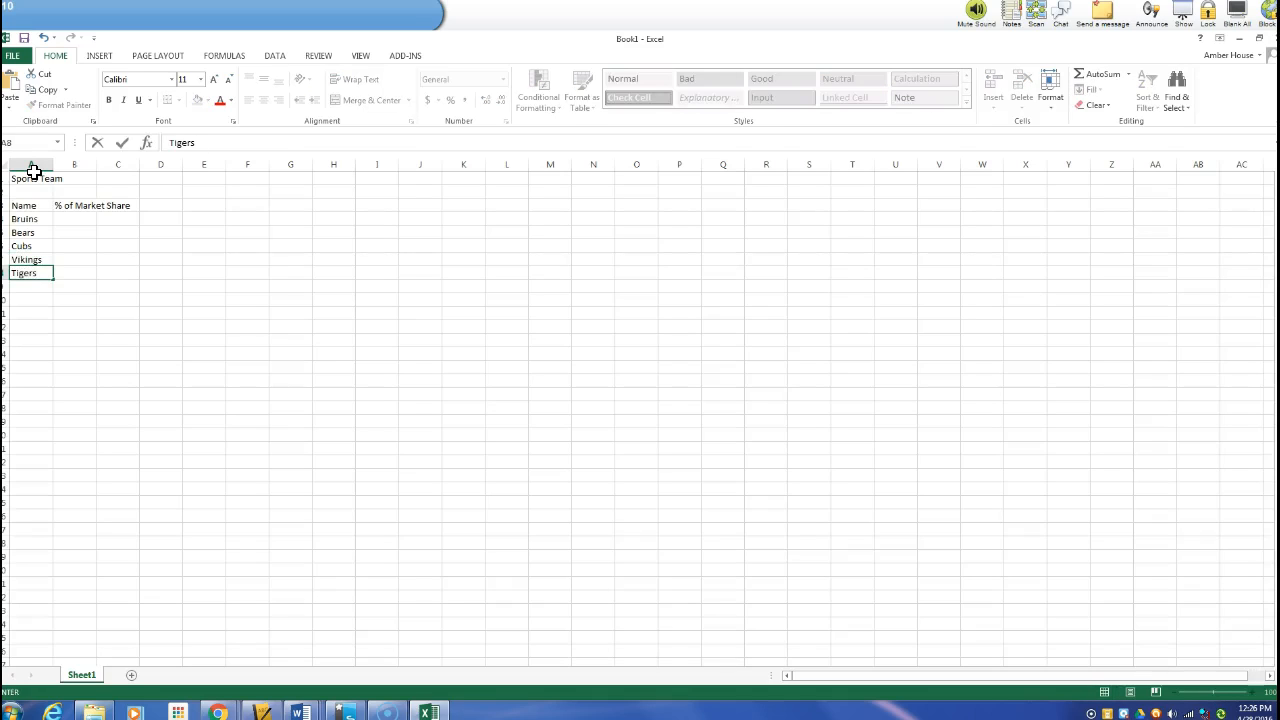
Enter the market share values 71.59, 14.28, 9.87, 2.28 and 1.21 in cells B4 to B8
{"action": "key", "text": "Up"}
{"action": "key", "text": "Up"}
{"action": "key", "text": "Up"}
{"action": "key", "text": "Up"}
{"action": "key", "text": "Right"}
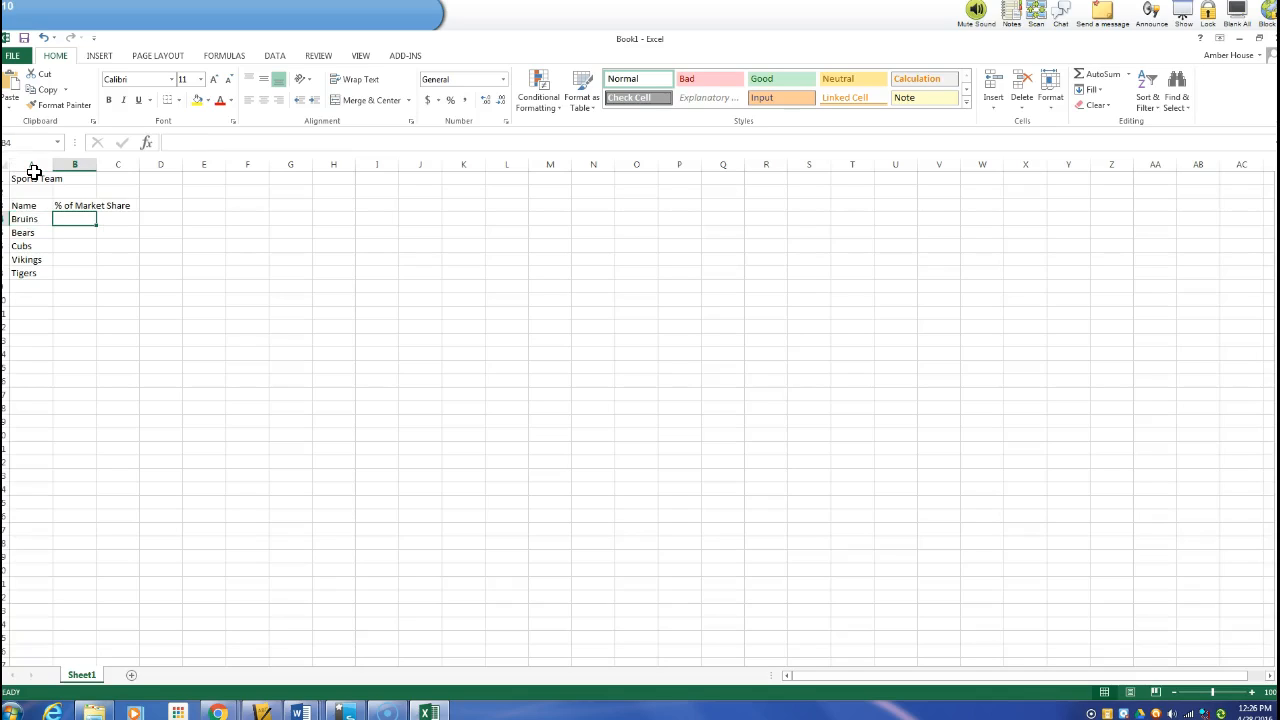
{"action": "left_click", "coordinate": [18, 157]}
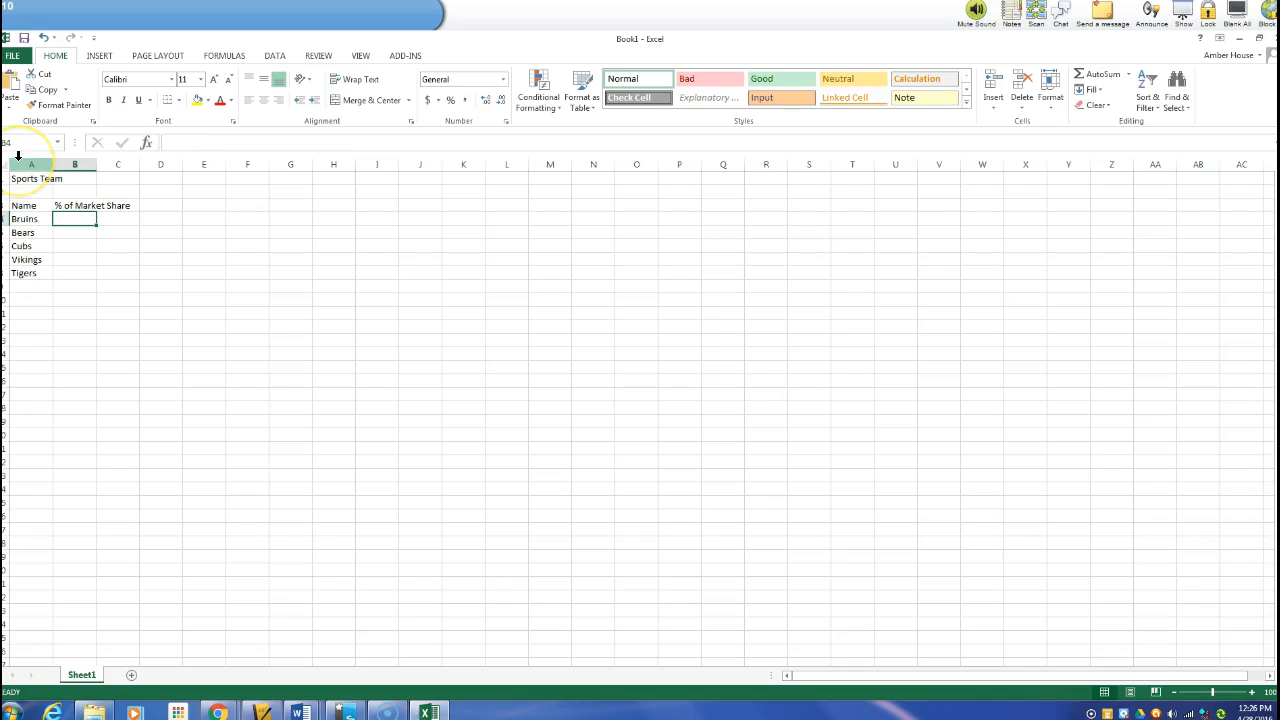
{"action": "type", "text": "71.59"}
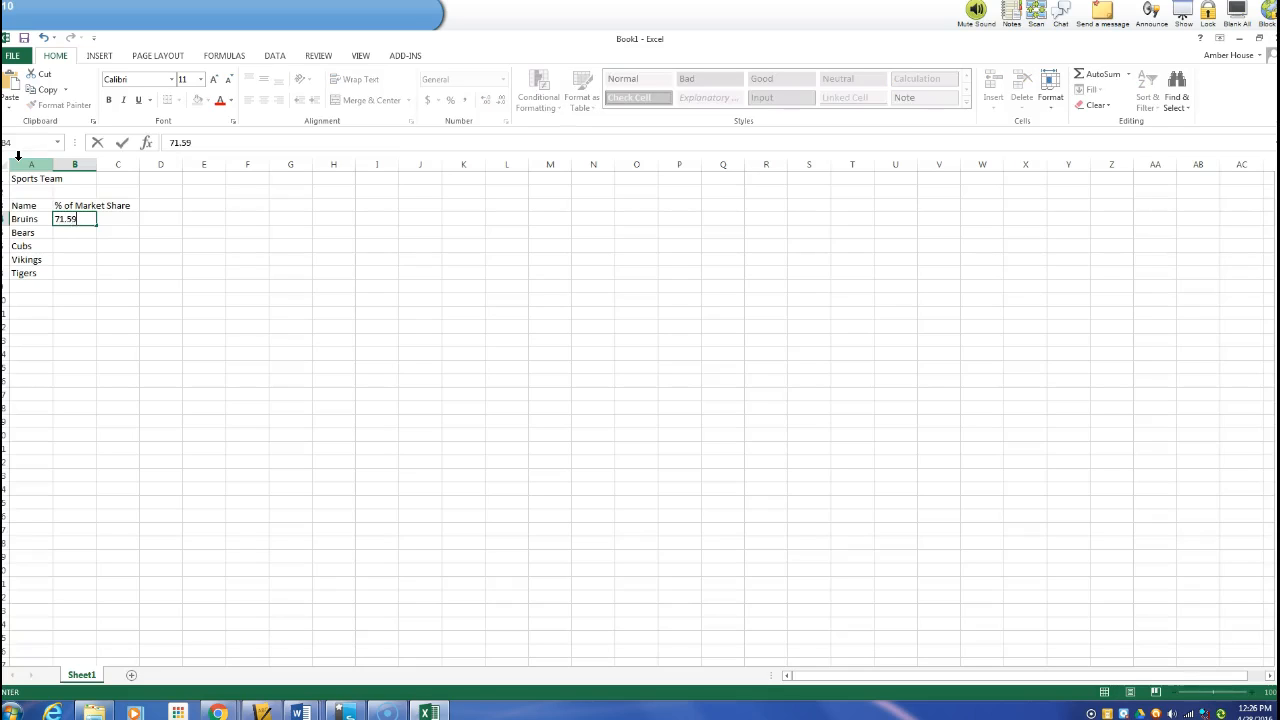
{"action": "key", "text": "Return"}
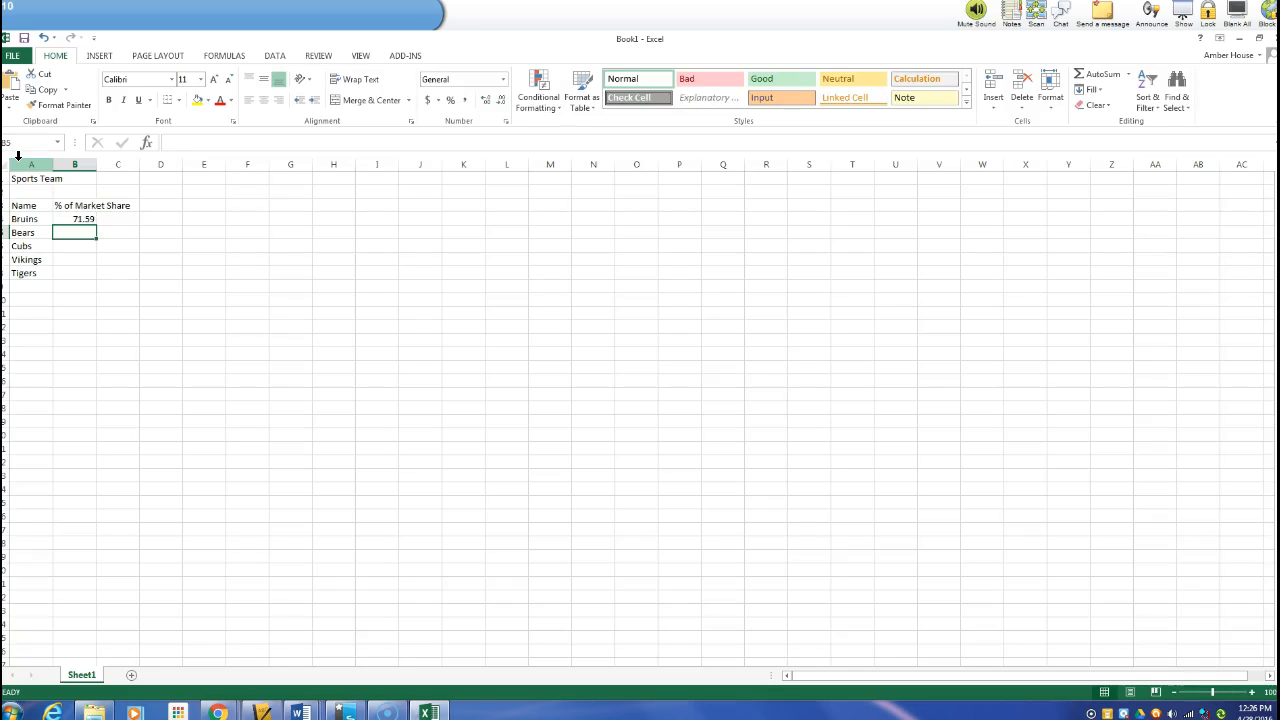
{"action": "type", "text": "14.28"}
{"action": "key", "text": "Return"}
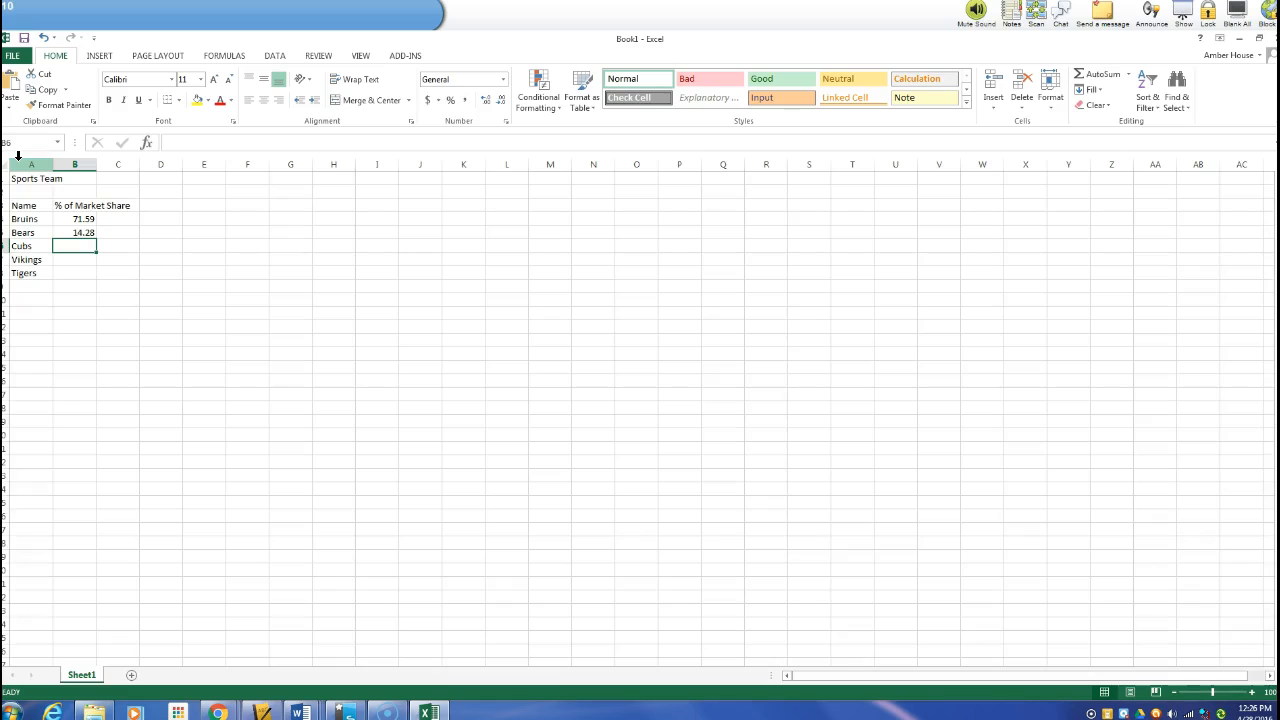
{"action": "type", "text": "9.87"}
{"action": "key", "text": "Return"}
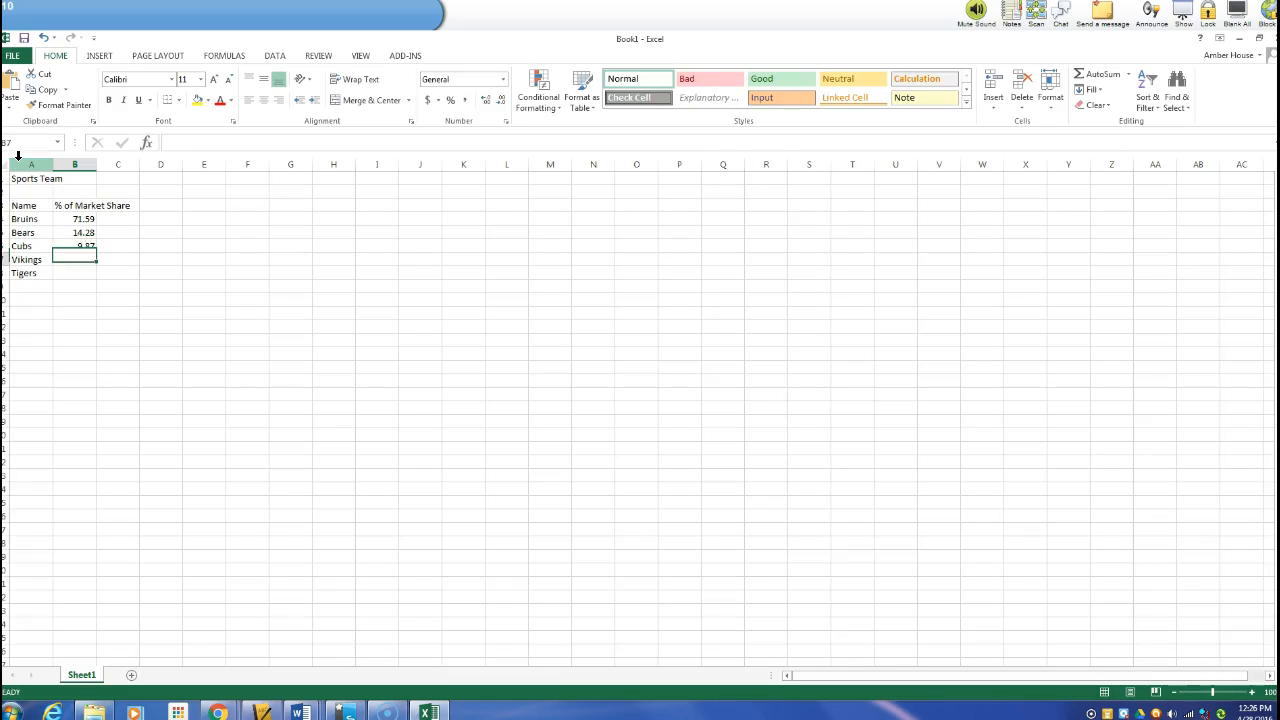
{"action": "type", "text": "2.28"}
{"action": "key", "text": "Return"}
{"action": "type", "text": "1.21"}
{"action": "key", "text": "Return"}
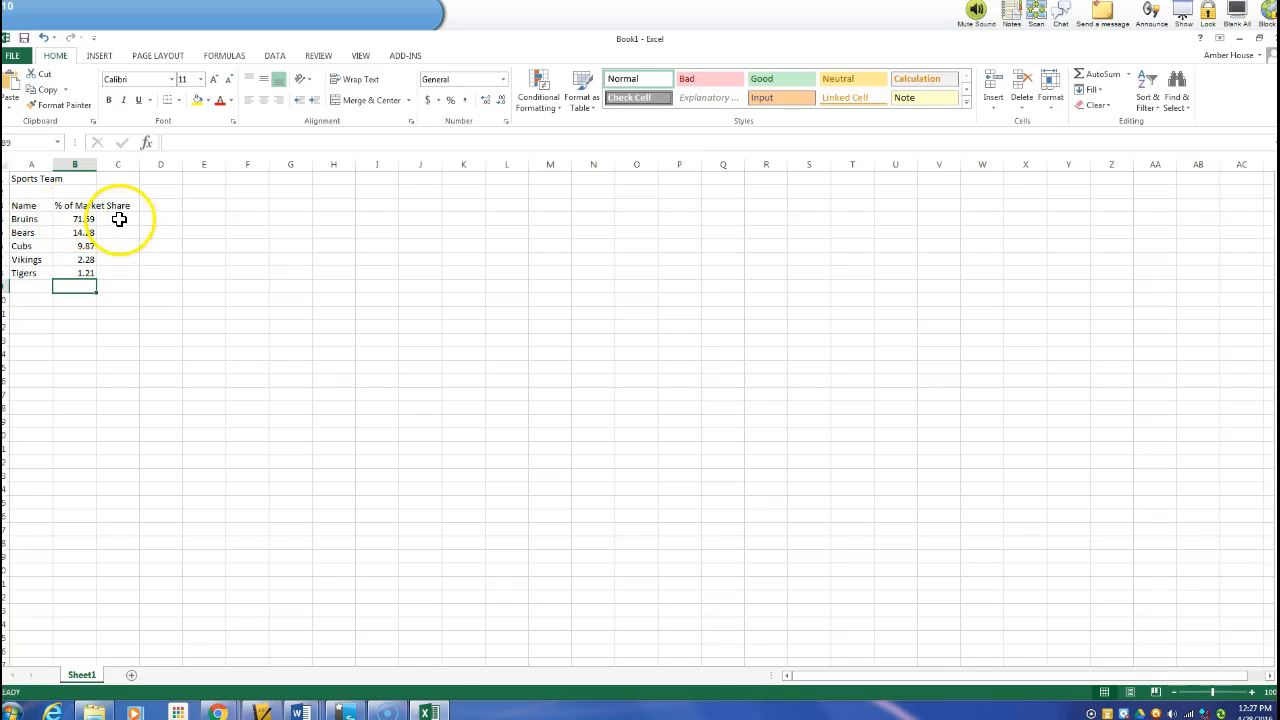
Format cells B4:B8 with the Percentage number format and no decimal places
{"action": "left_click_drag", "start_coordinate": [76, 217], "coordinate": [76, 273]}
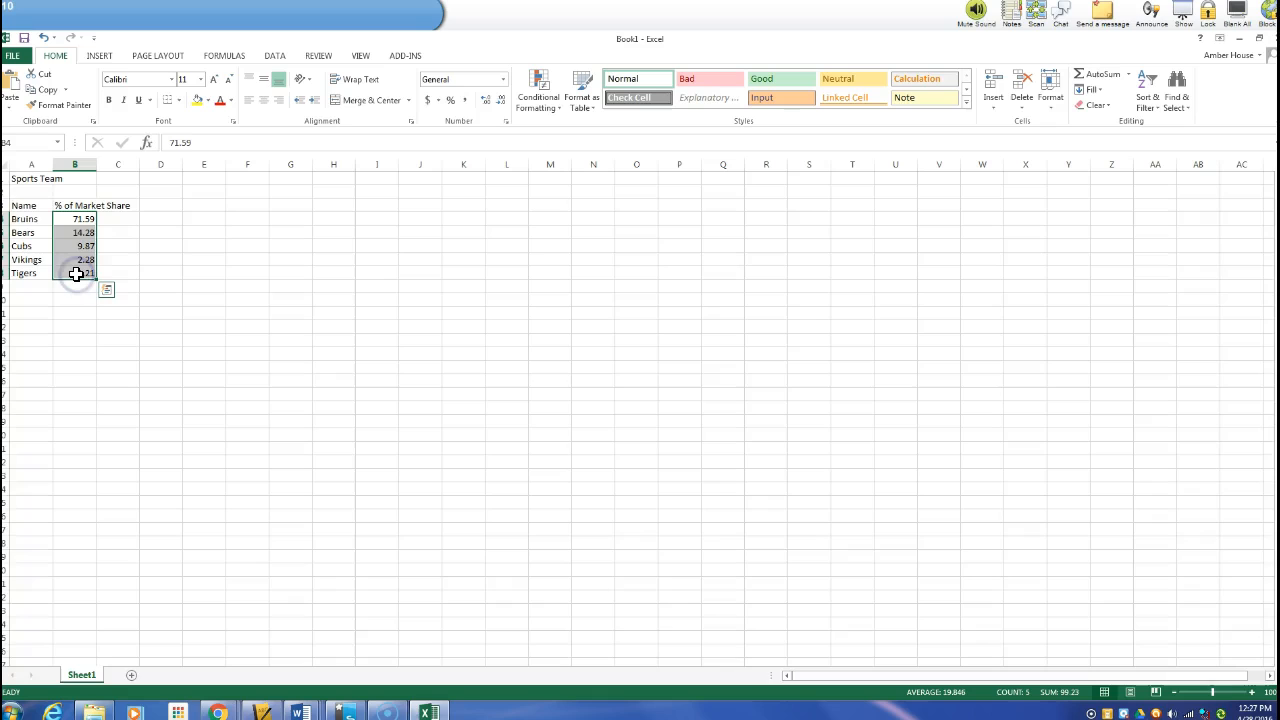
{"action": "left_click", "coordinate": [506, 122]}
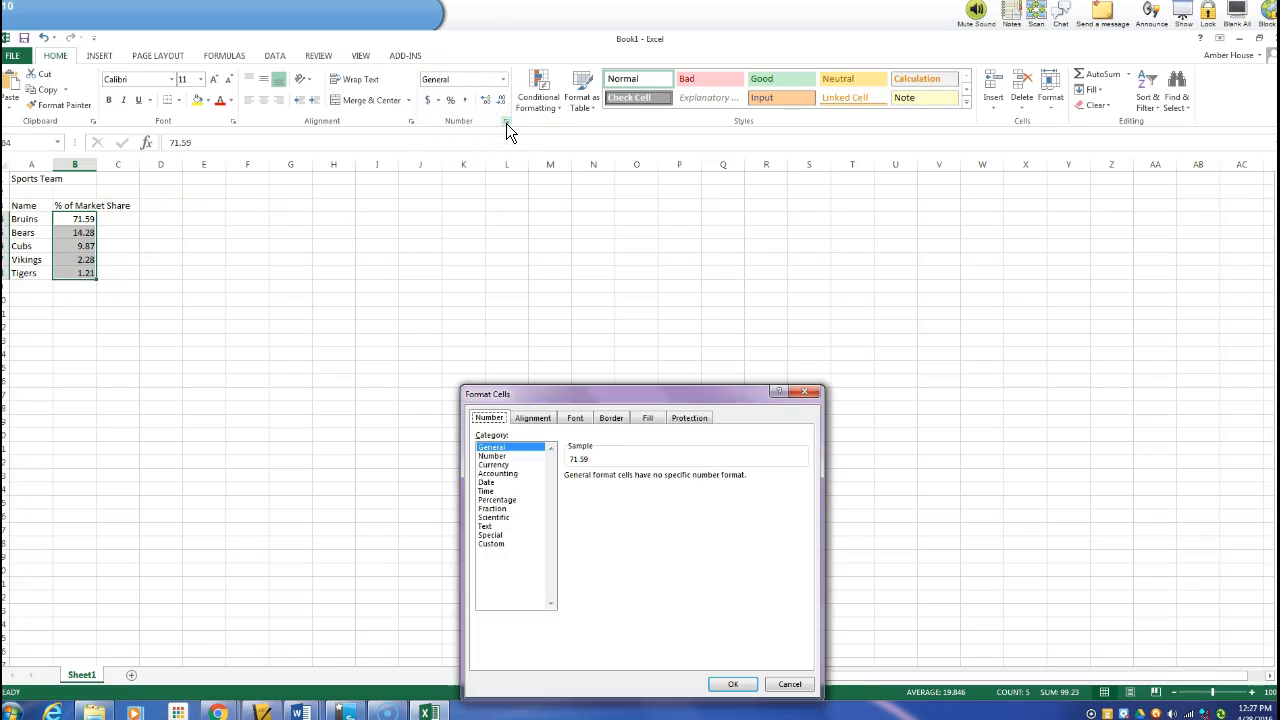
{"action": "left_click", "coordinate": [500, 499]}
{"action": "left_click", "coordinate": [656, 480]}
{"action": "left_click", "coordinate": [656, 480]}
{"action": "left_click", "coordinate": [733, 684]}
Enter 70.59 in cell B4
{"action": "left_click", "coordinate": [73, 219]}
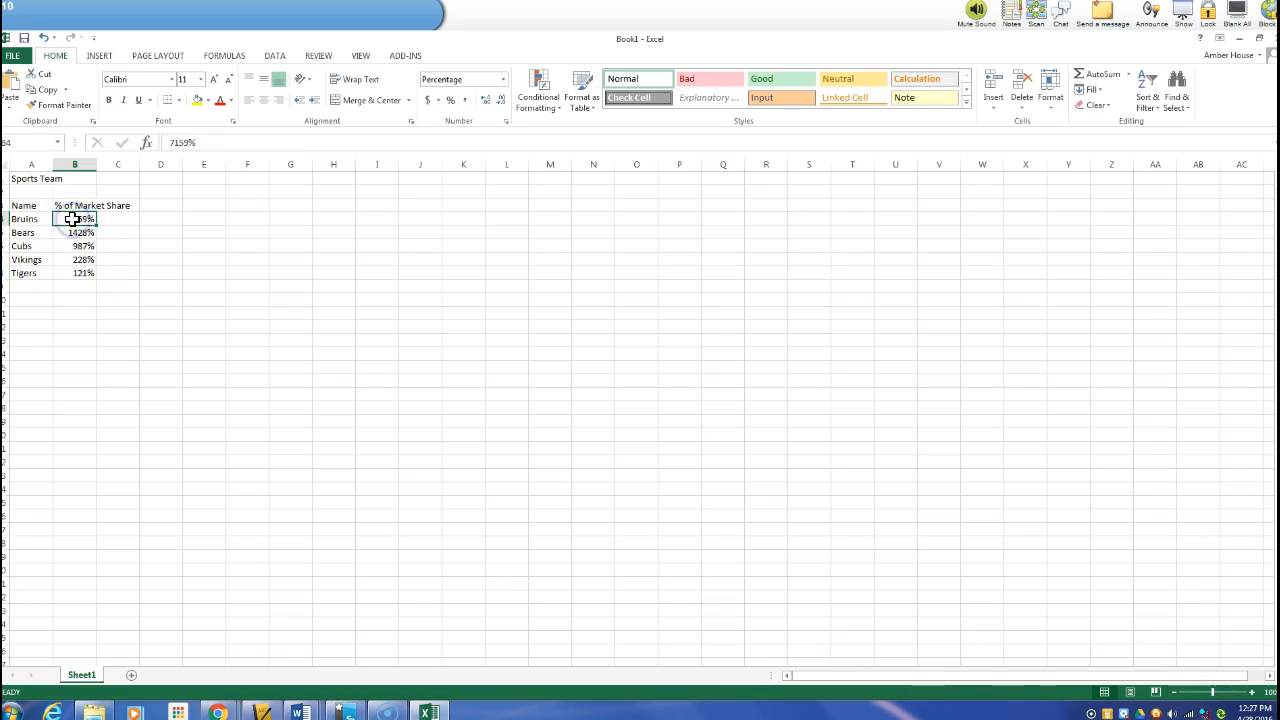
{"action": "type", "text": "70."}
{"action": "type", "text": "59"}
{"action": "key", "text": "Return"}
Re-enter 71.59 in cell B4
{"action": "left_click", "coordinate": [73, 219]}
{"action": "type", "text": "71.59"}
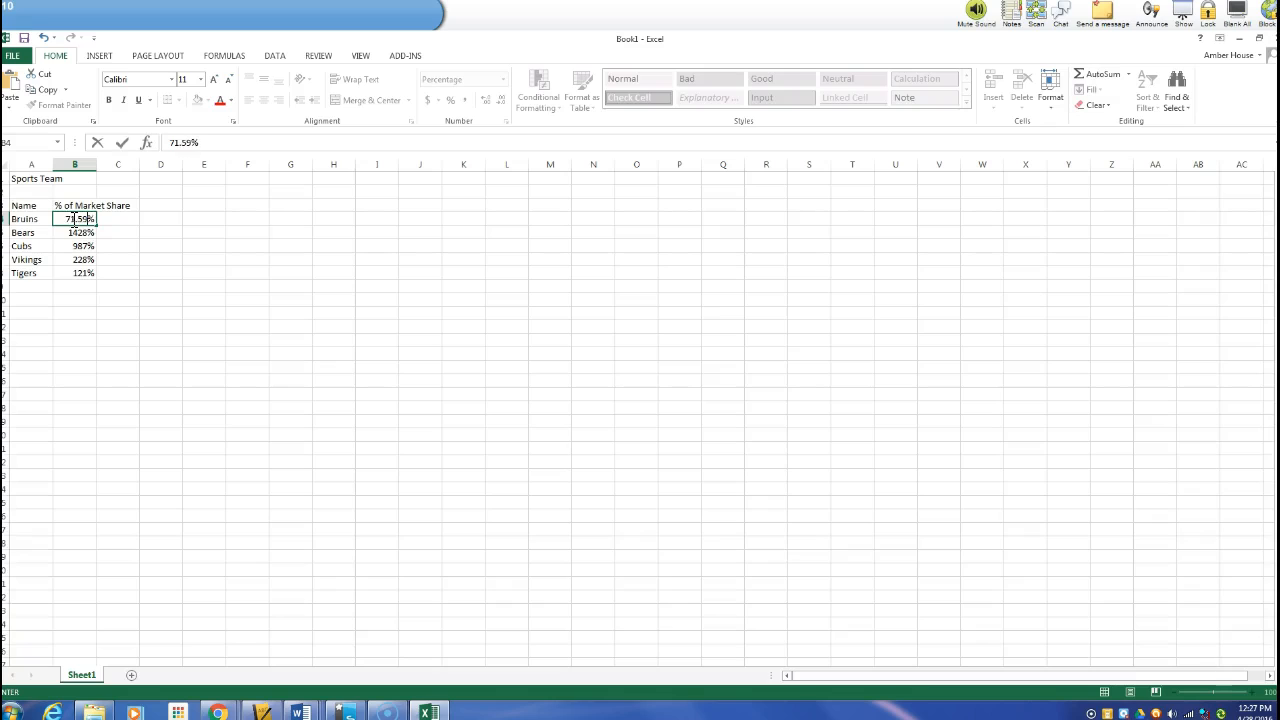
{"action": "key", "text": "Return"}
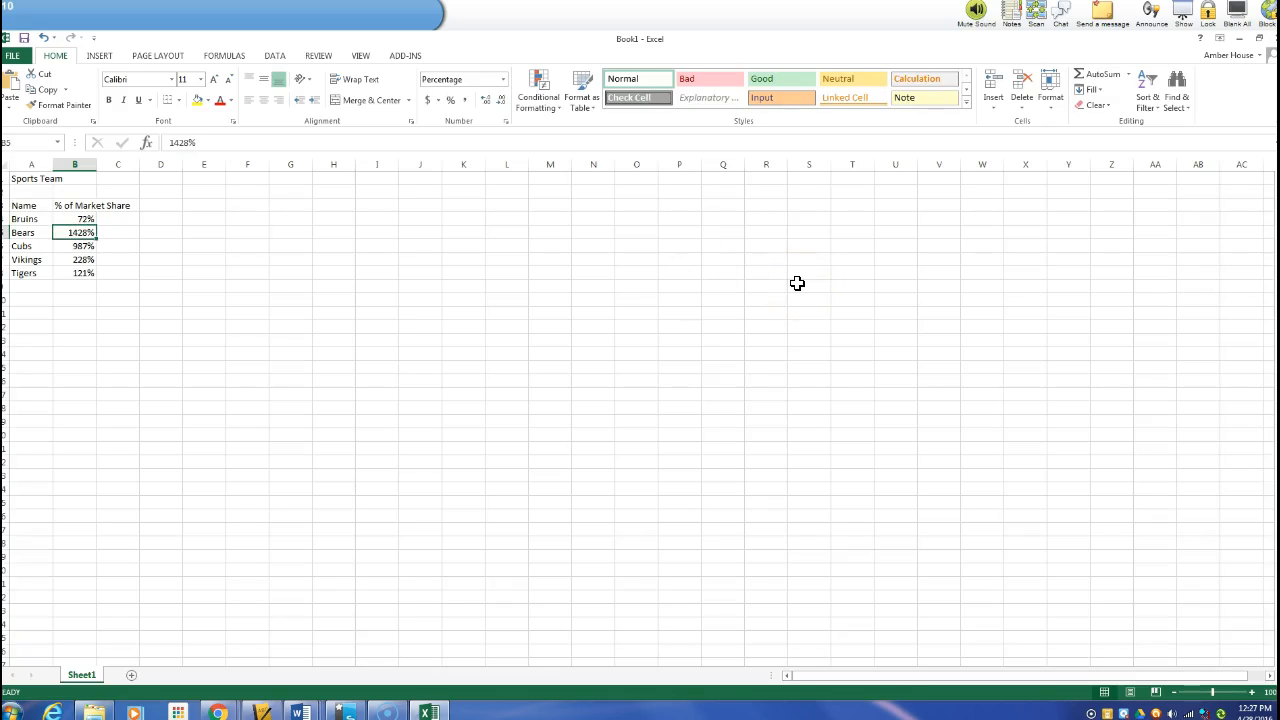
Format cells B4:B8 as Percentage with two decimal places
{"action": "left_click_drag", "start_coordinate": [83, 221], "coordinate": [88, 277]}
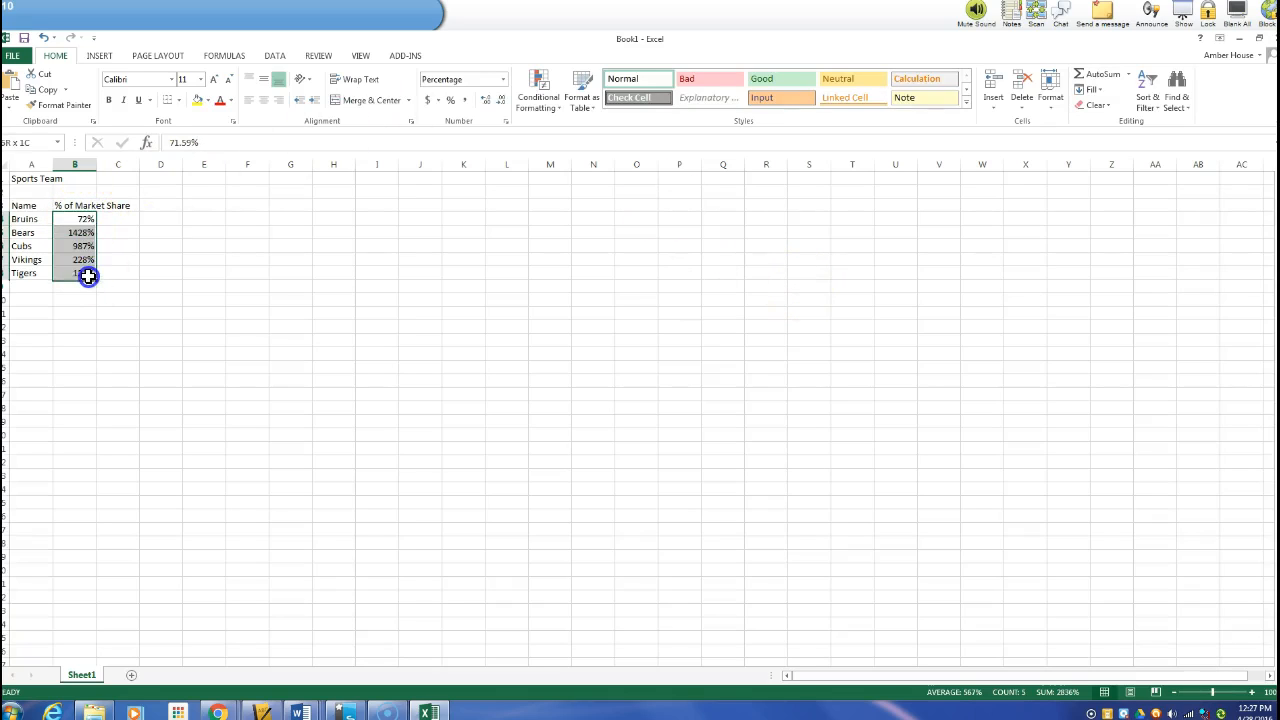
{"action": "left_click", "coordinate": [506, 123]}
{"action": "left_click", "coordinate": [656, 474]}
{"action": "left_click", "coordinate": [656, 474]}
{"action": "left_click", "coordinate": [733, 684]}
Re-enter 14.28, 9.87, 2.28 and 1.21 in cells B5 to B8
{"action": "left_click", "coordinate": [82, 232]}
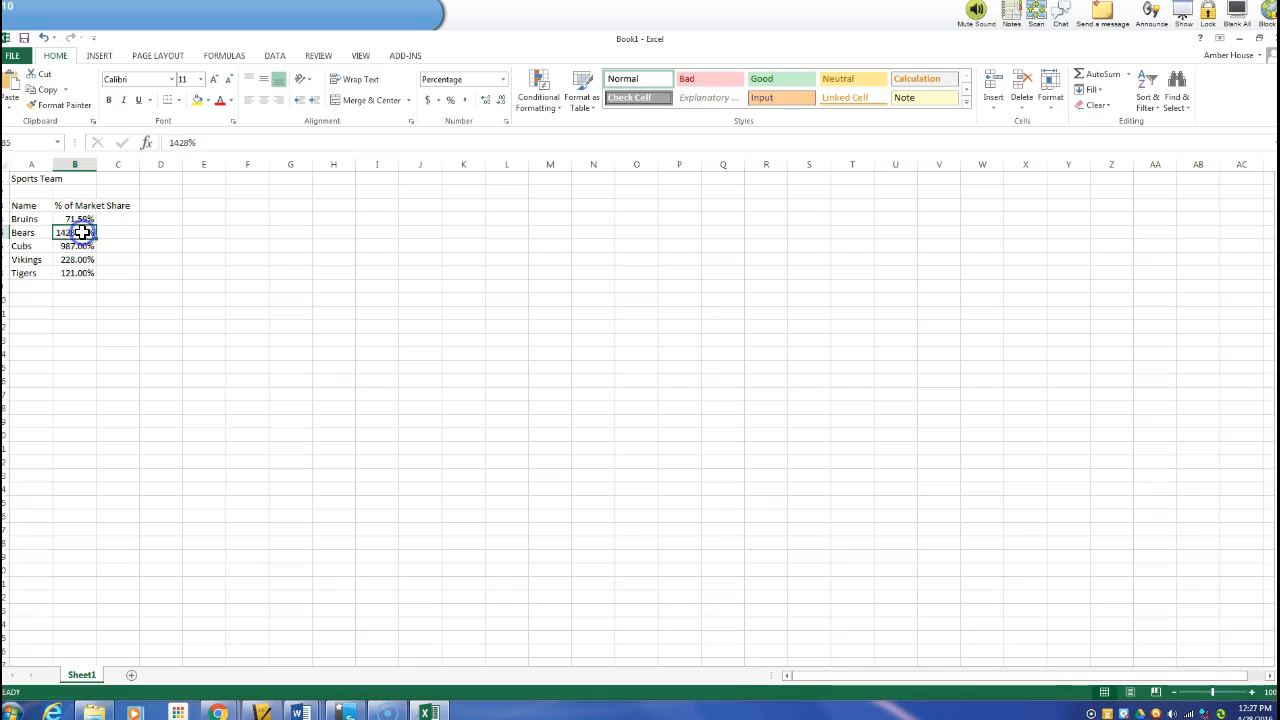
{"action": "type", "text": "14.28"}
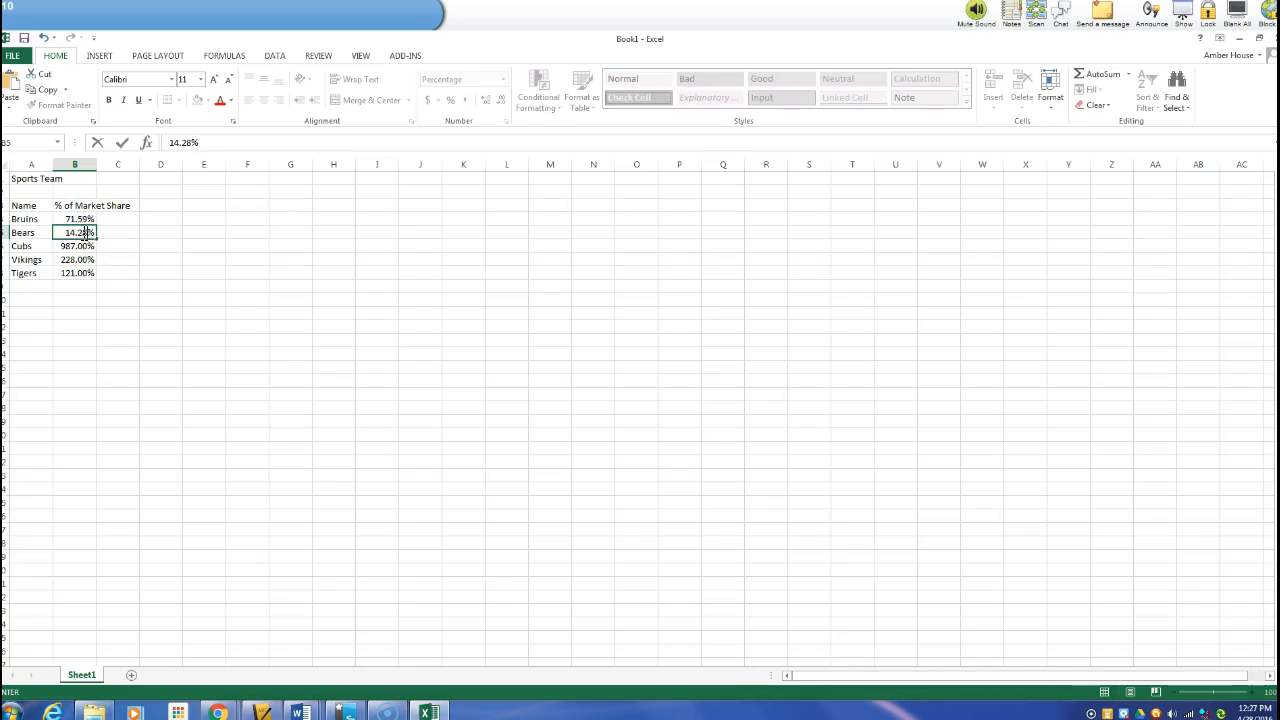
{"action": "key", "text": "Return"}
{"action": "type", "text": "9.87"}
{"action": "key", "text": "Return"}
{"action": "type", "text": "2.28"}
{"action": "key", "text": "Return"}
{"action": "type", "text": "1.21"}
{"action": "key", "text": "Return"}
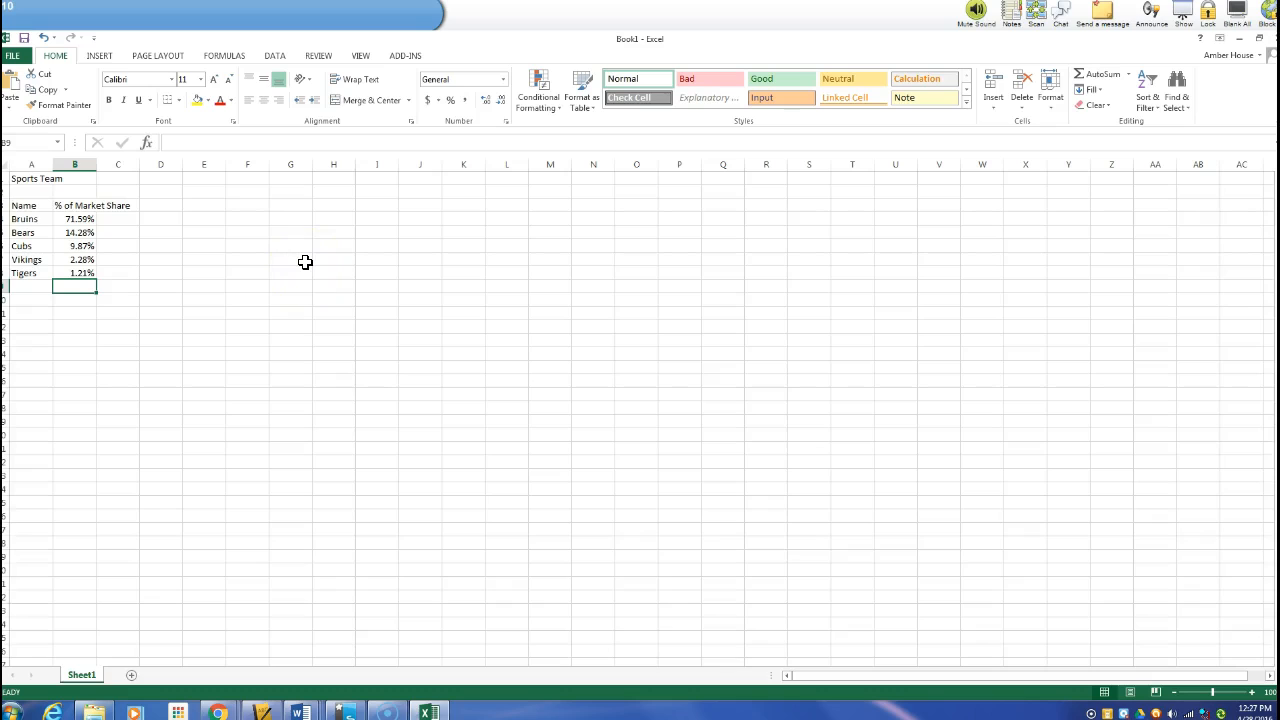
Set the "Sports Team" title's font size to 16
{"action": "left_click", "coordinate": [27, 180]}
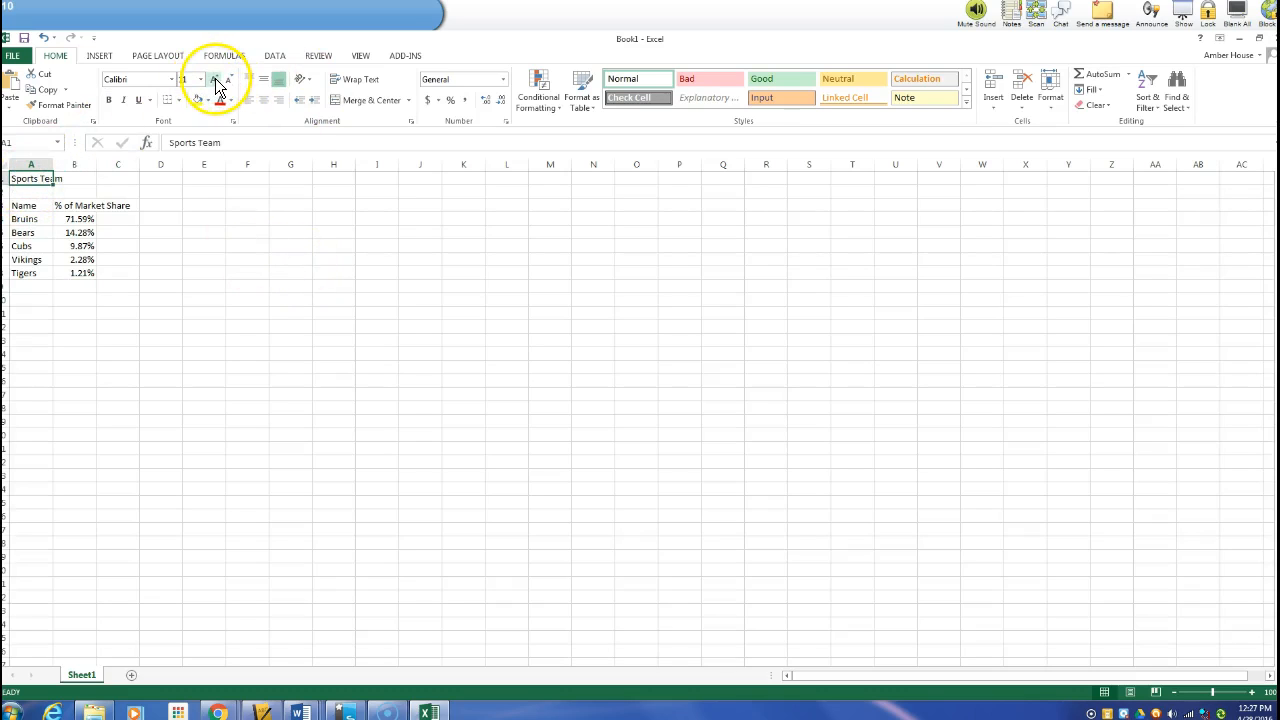
{"action": "left_click", "coordinate": [200, 79]}
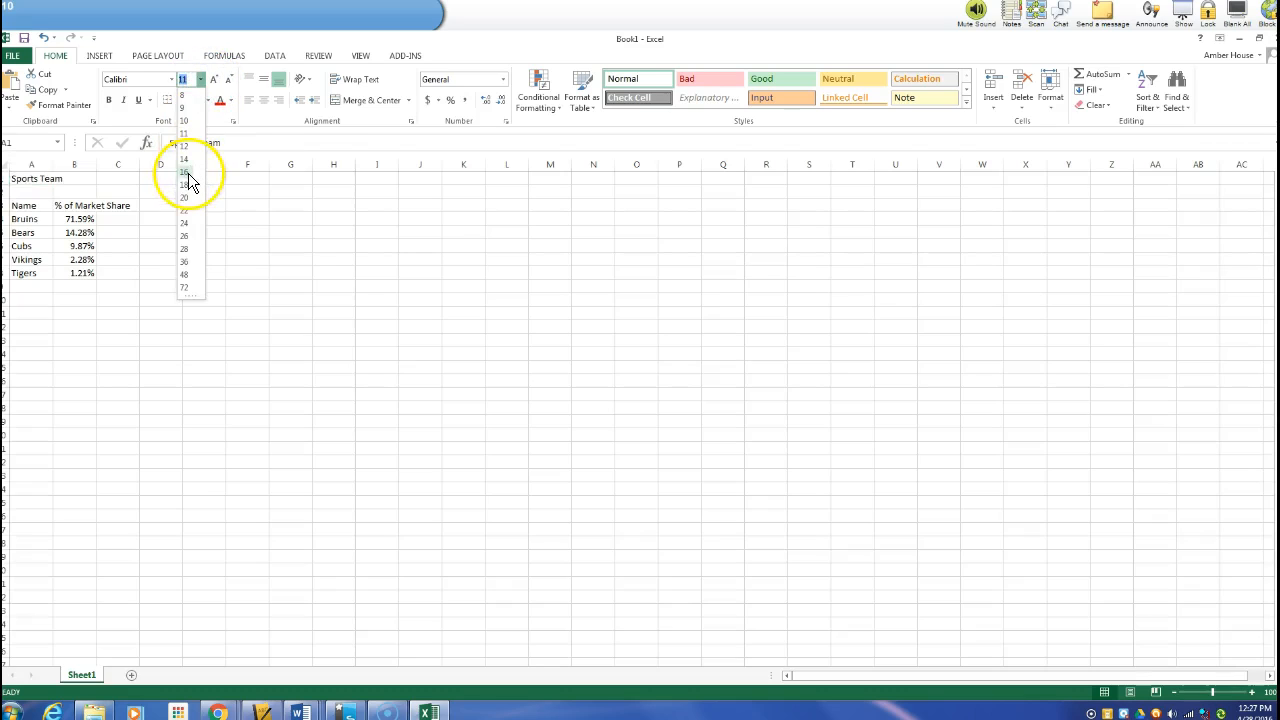
{"action": "left_click", "coordinate": [186, 172]}
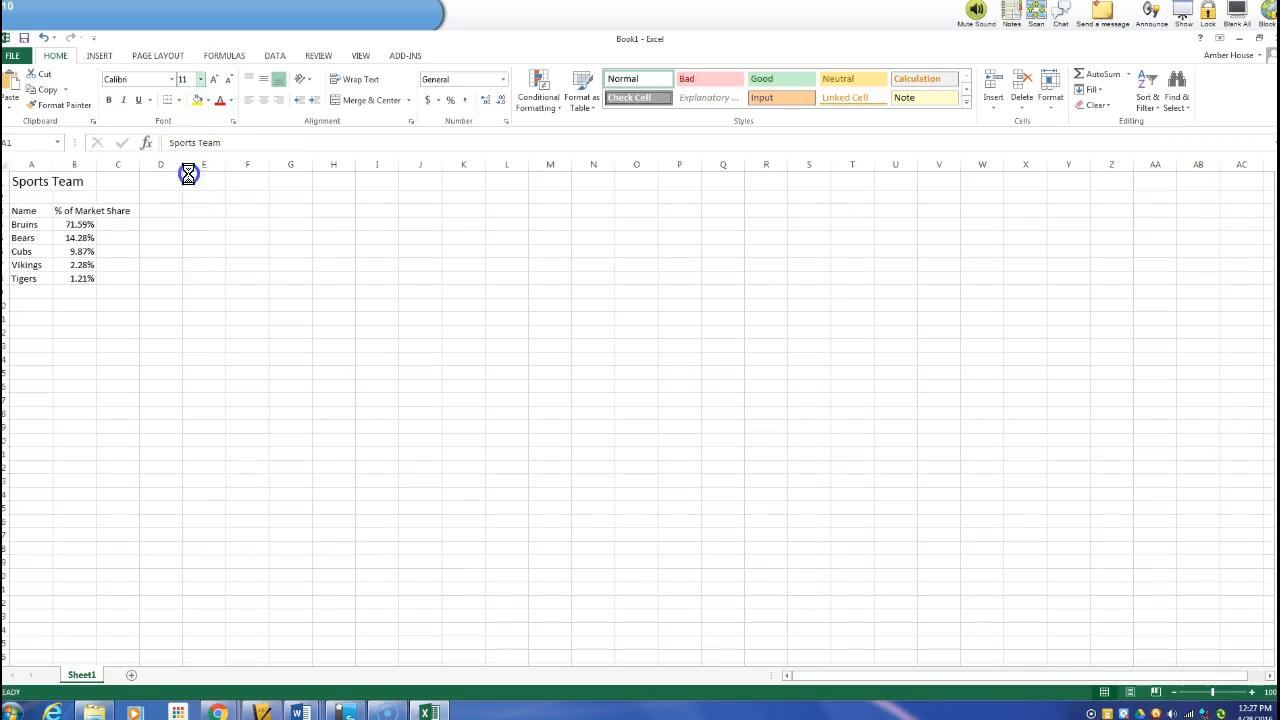
{"action": "left_click", "coordinate": [186, 367]}
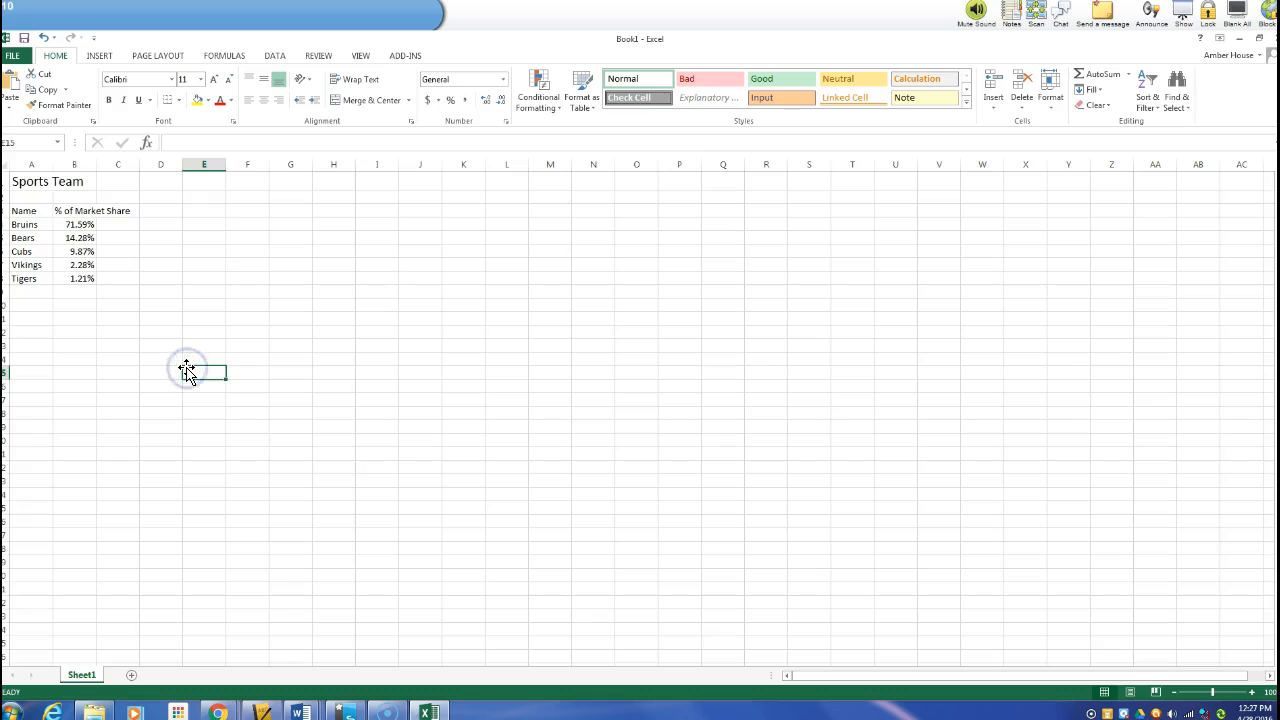
Change the font of the entire worksheet to Arial
{"action": "left_click", "coordinate": [7, 165]}
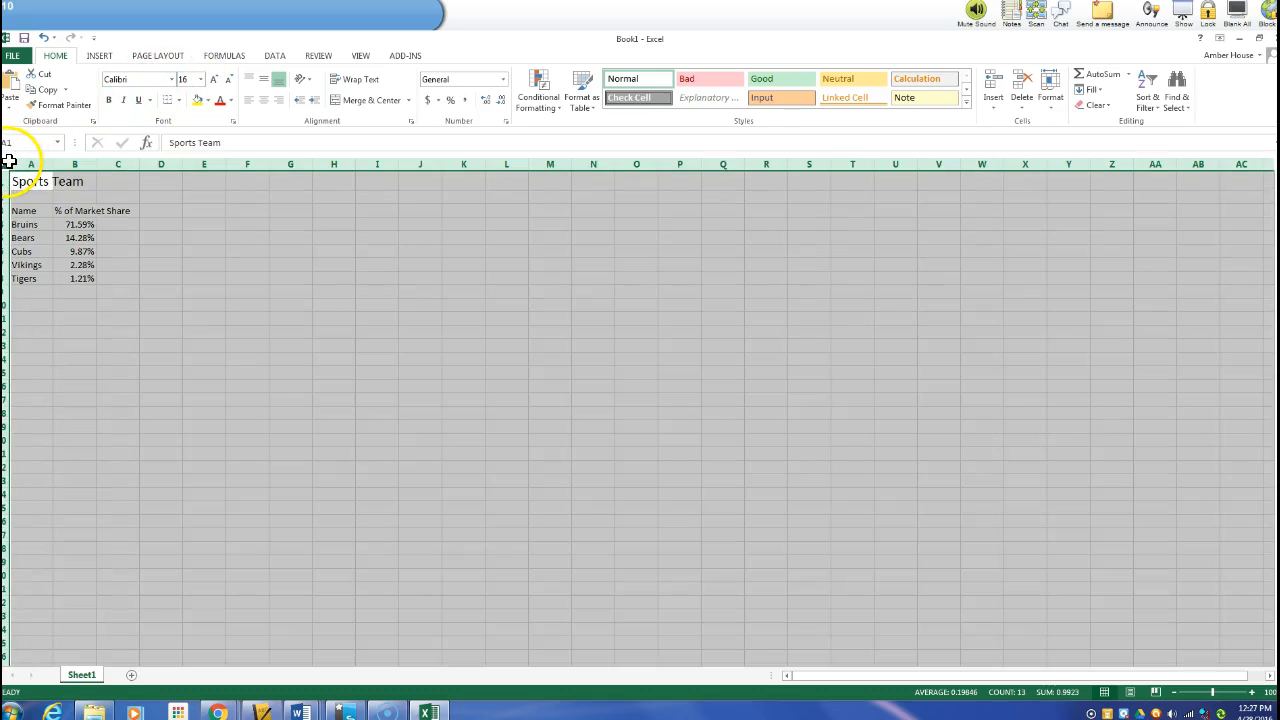
{"action": "left_click", "coordinate": [172, 79]}
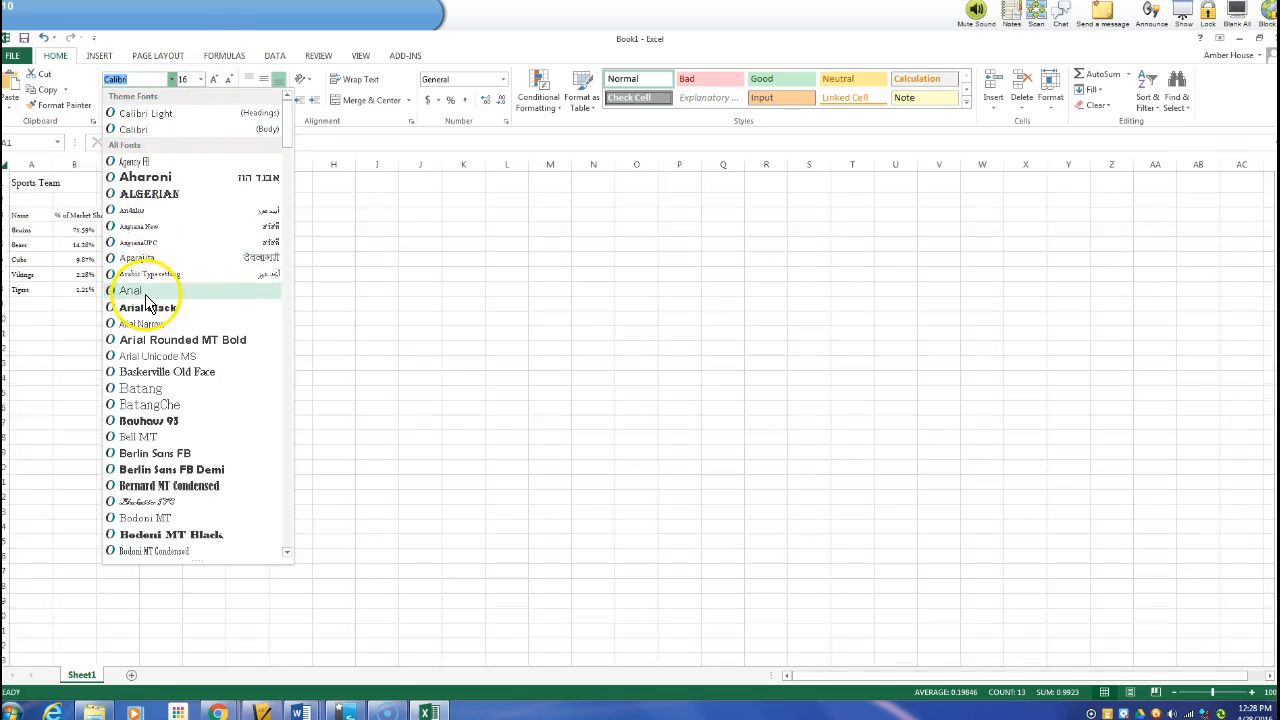
{"action": "left_click", "coordinate": [146, 296]}
{"action": "left_click", "coordinate": [257, 274]}
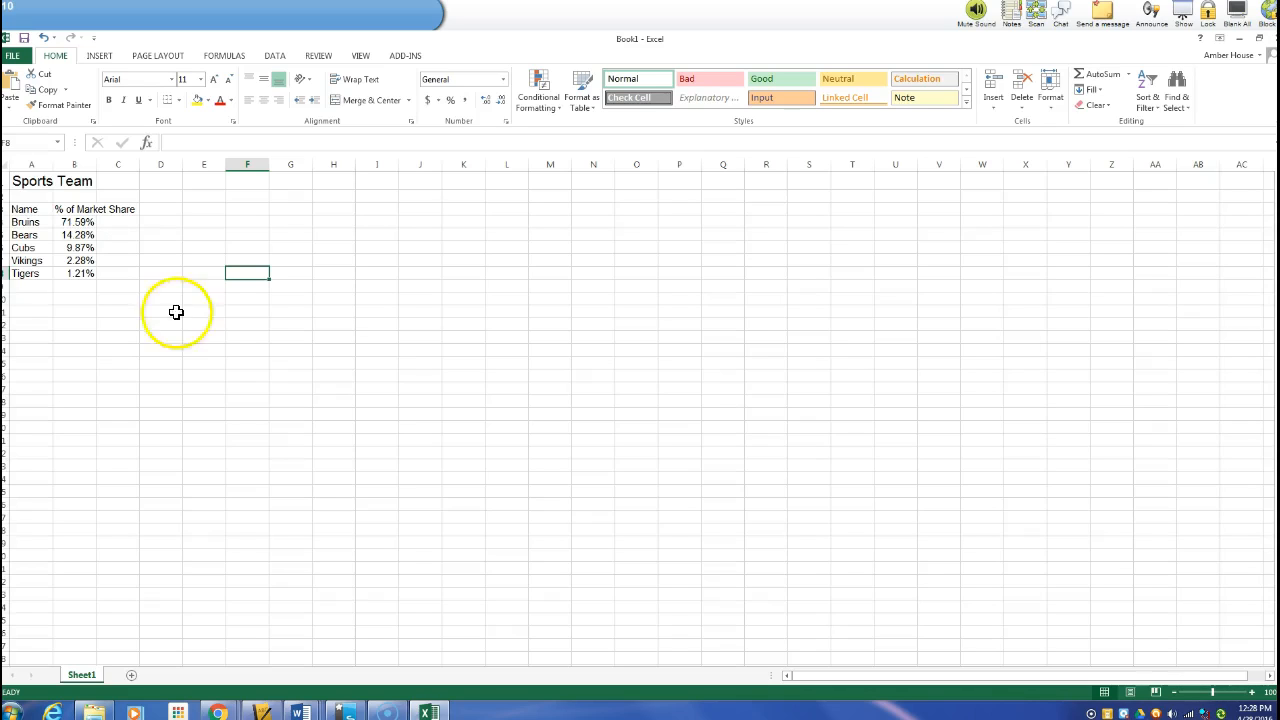
Set column A's width to 26
{"action": "left_click", "coordinate": [38, 162]}
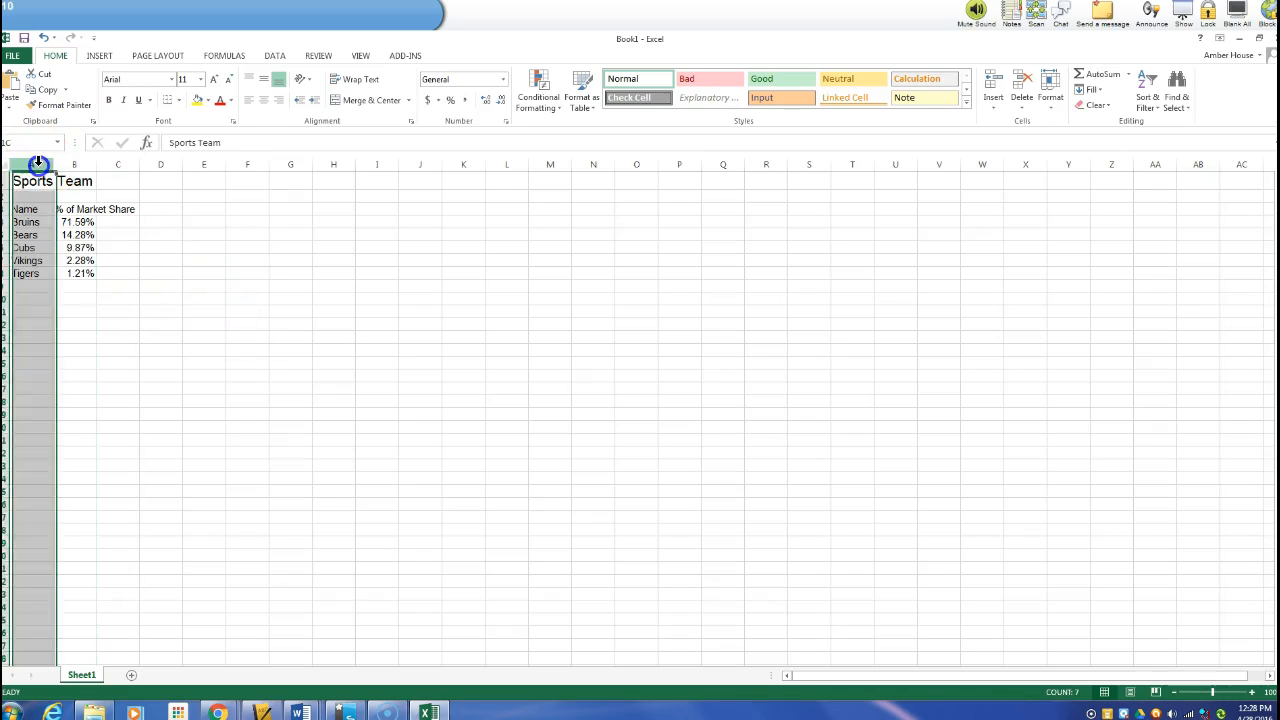
{"action": "right_click", "coordinate": [38, 162]}
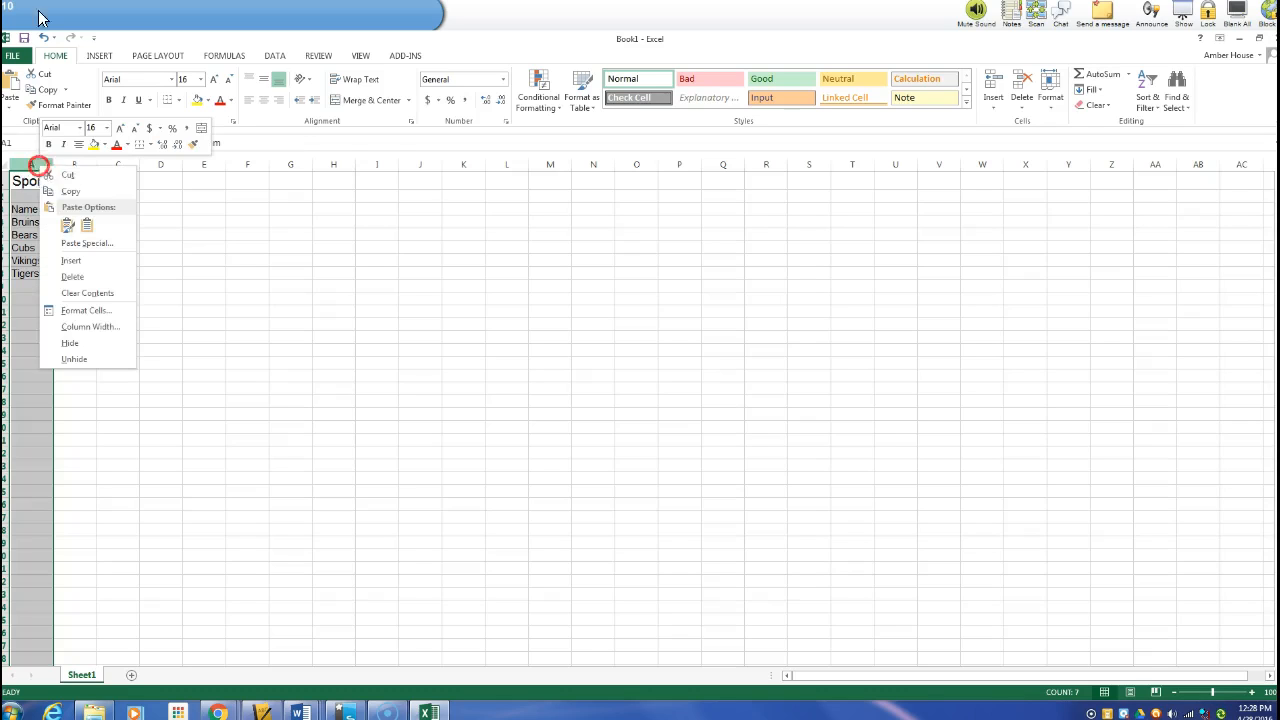
{"action": "left_click", "coordinate": [99, 327]}
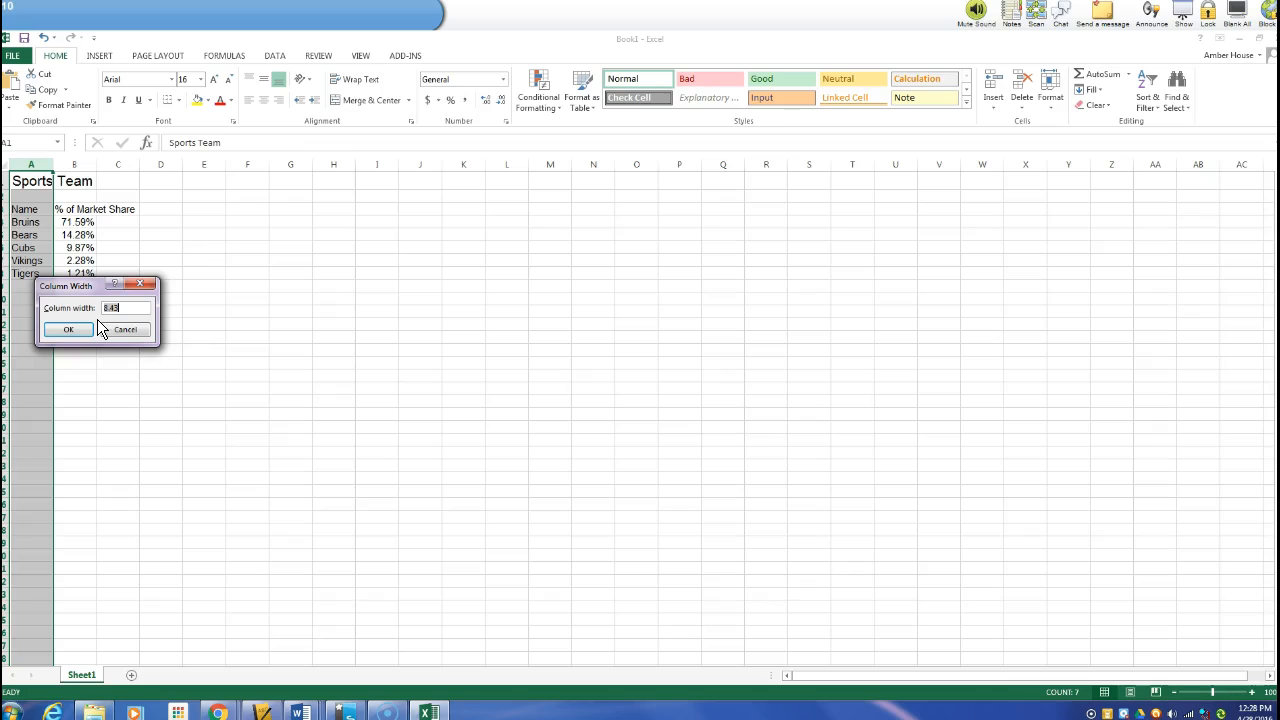
{"action": "type", "text": "26"}
{"action": "key", "text": "Return"}
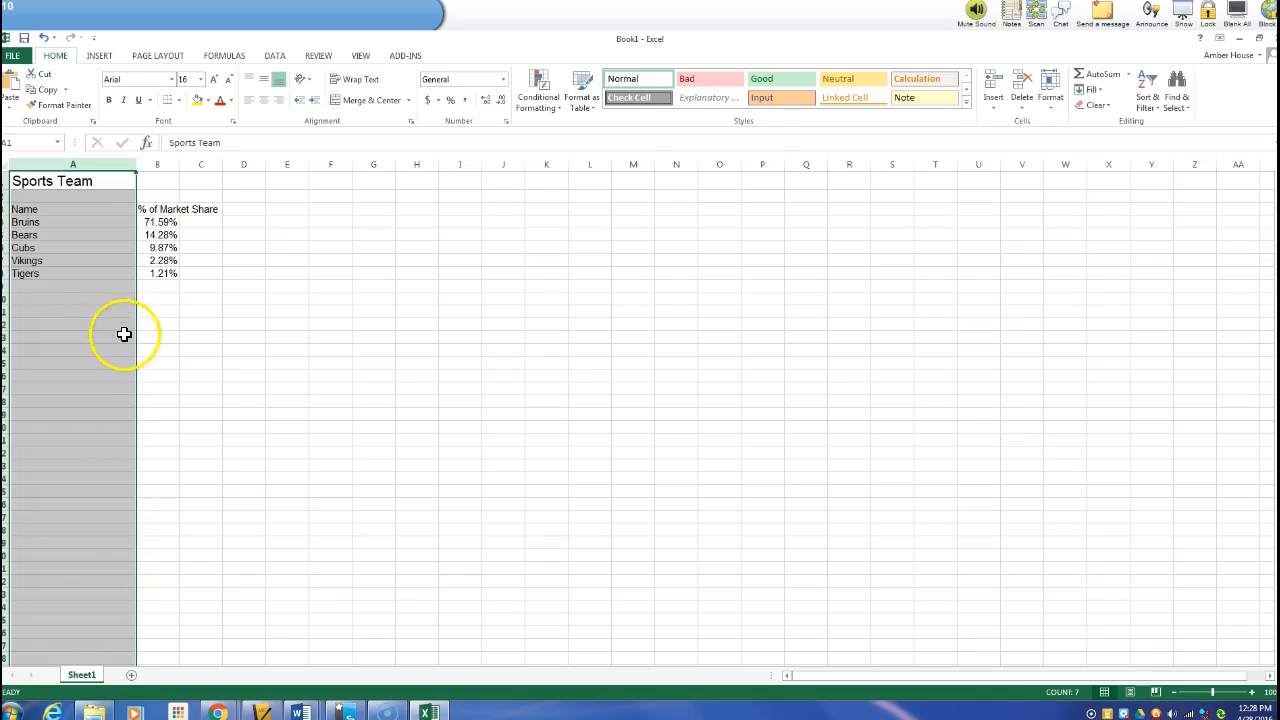
Set column B's width to 22
{"action": "left_click", "coordinate": [155, 166]}
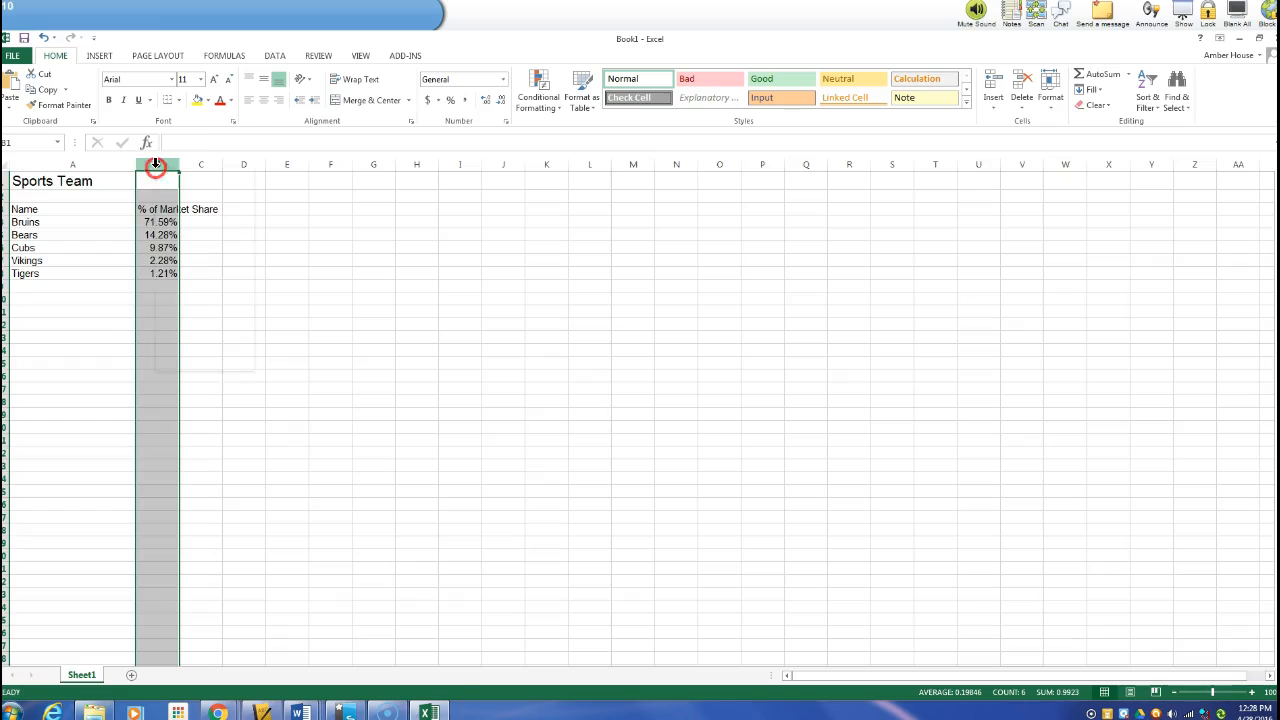
{"action": "right_click", "coordinate": [155, 165]}
{"action": "left_click", "coordinate": [213, 329]}
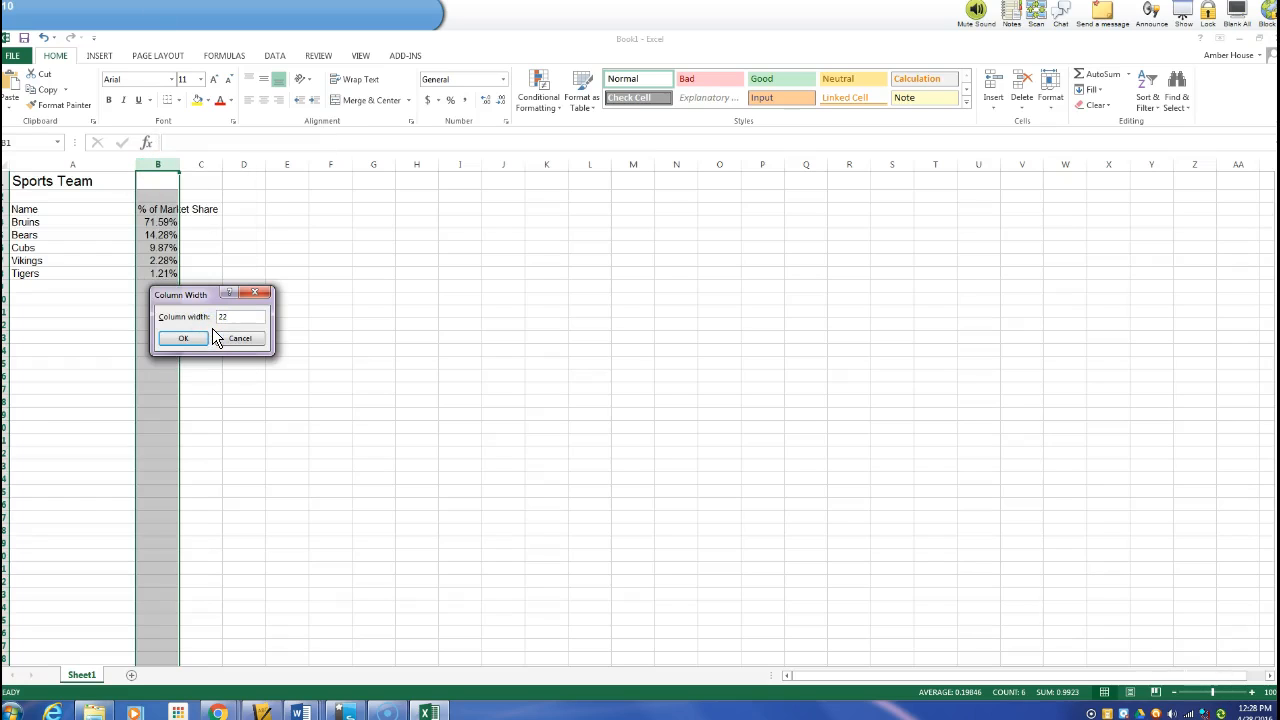
{"action": "key", "text": "Return"}
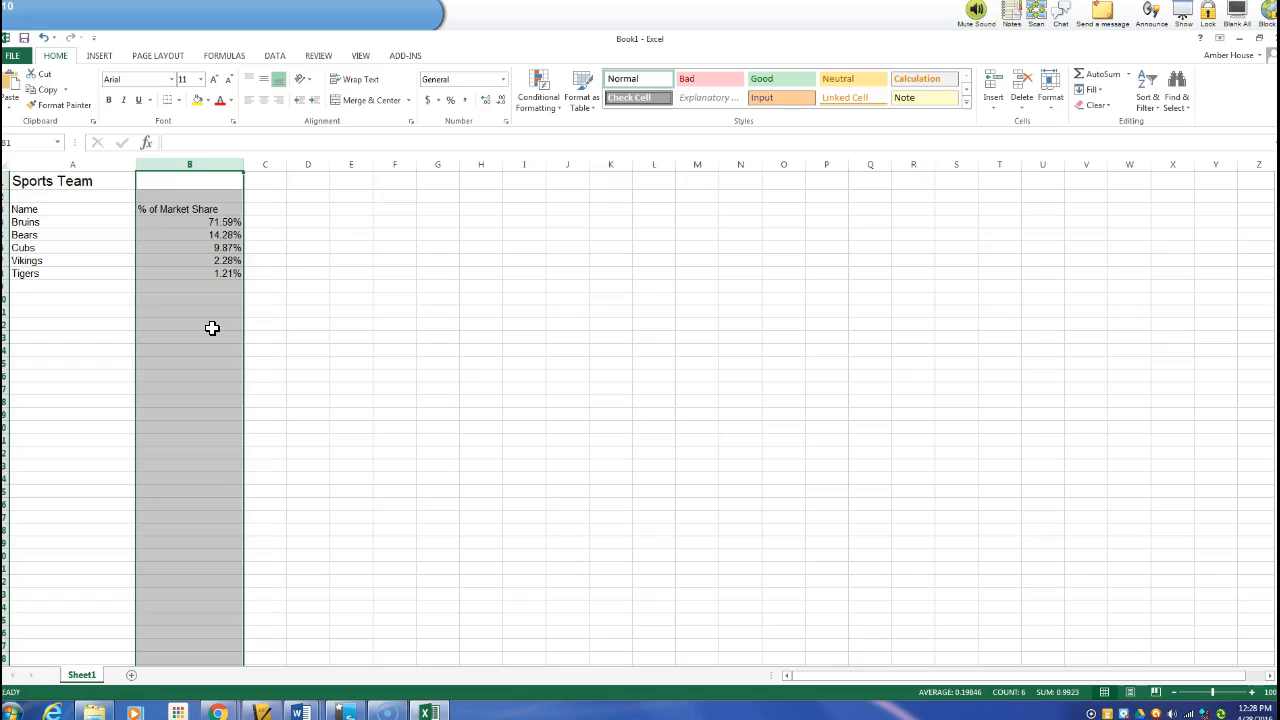
Center-align the contents of column B
{"action": "left_click", "coordinate": [265, 100]}
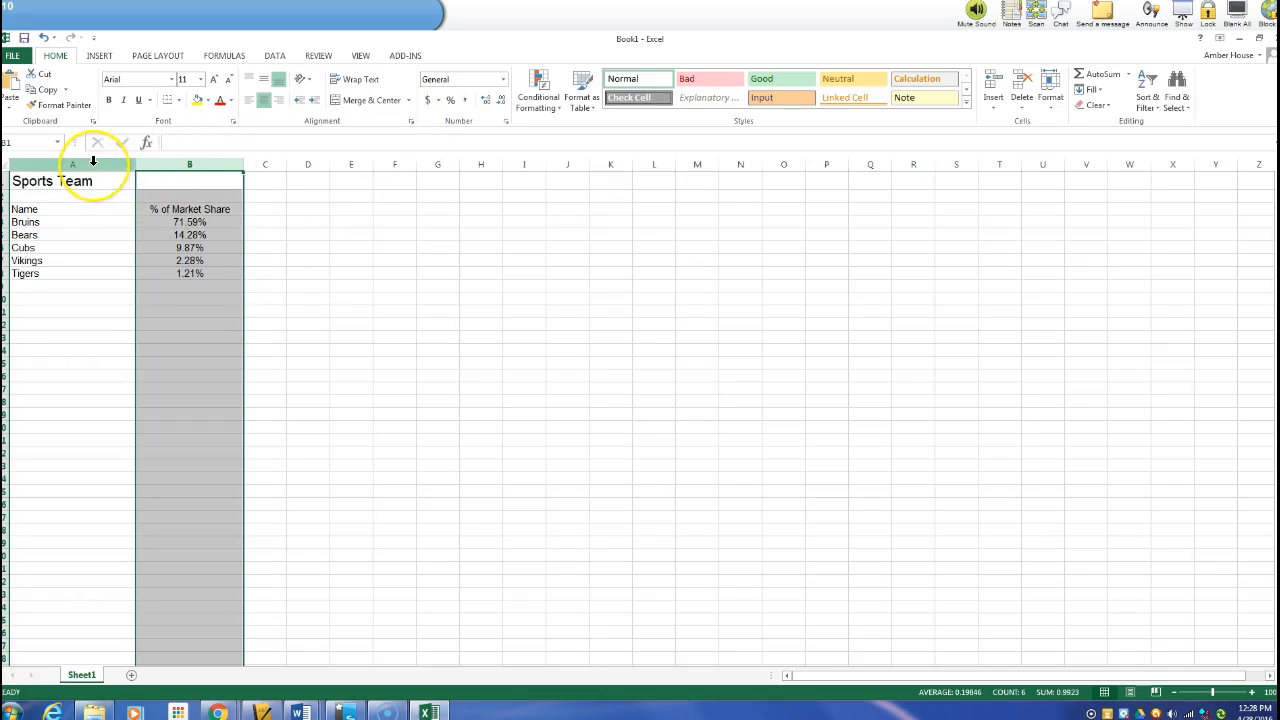
{"action": "left_click", "coordinate": [93, 161]}
{"action": "left_click", "coordinate": [249, 101]}
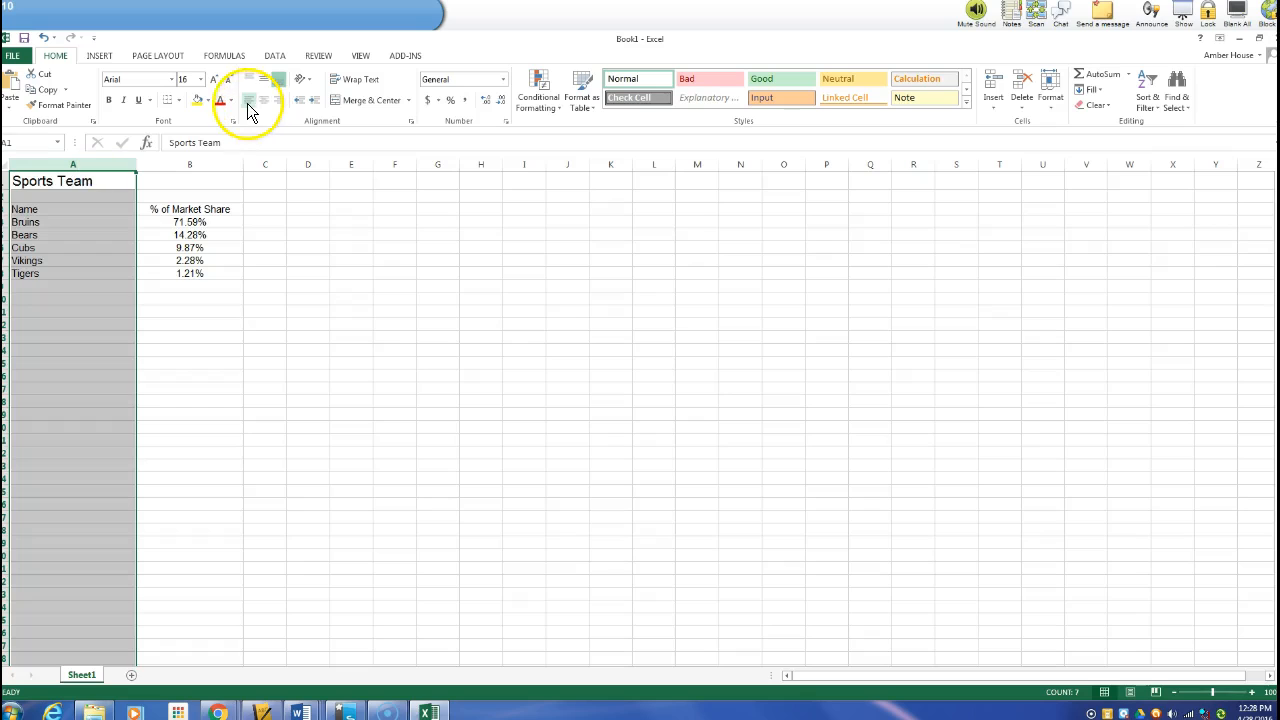
{"action": "left_click", "coordinate": [422, 333]}
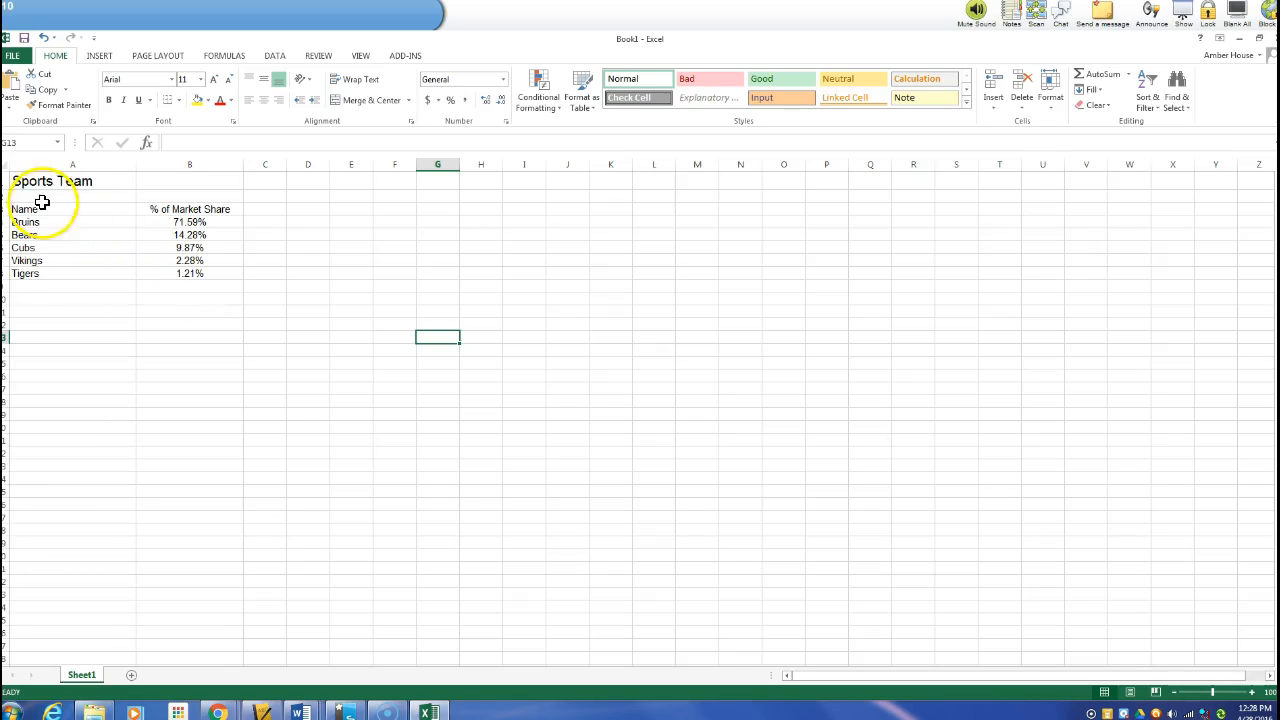
Bold the title row 1 and the header row 3 together
{"action": "left_click", "coordinate": [8, 181]}
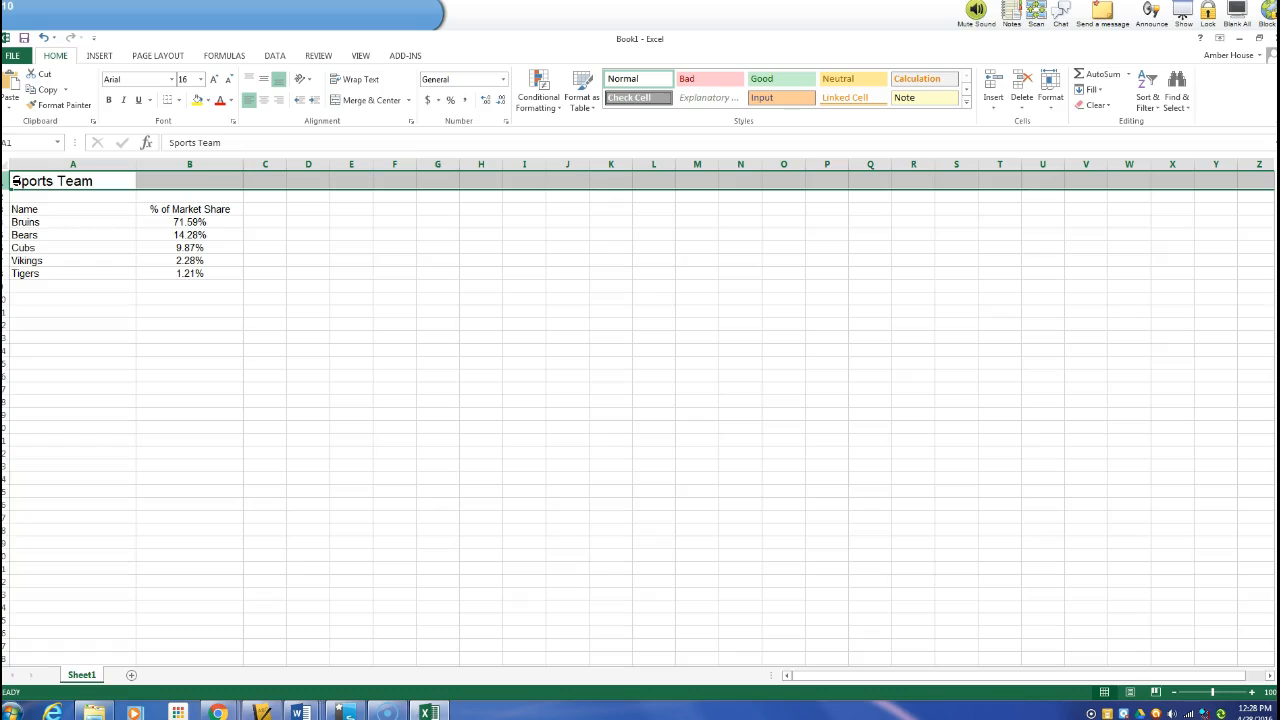
{"action": "left_click", "coordinate": [8, 209]}
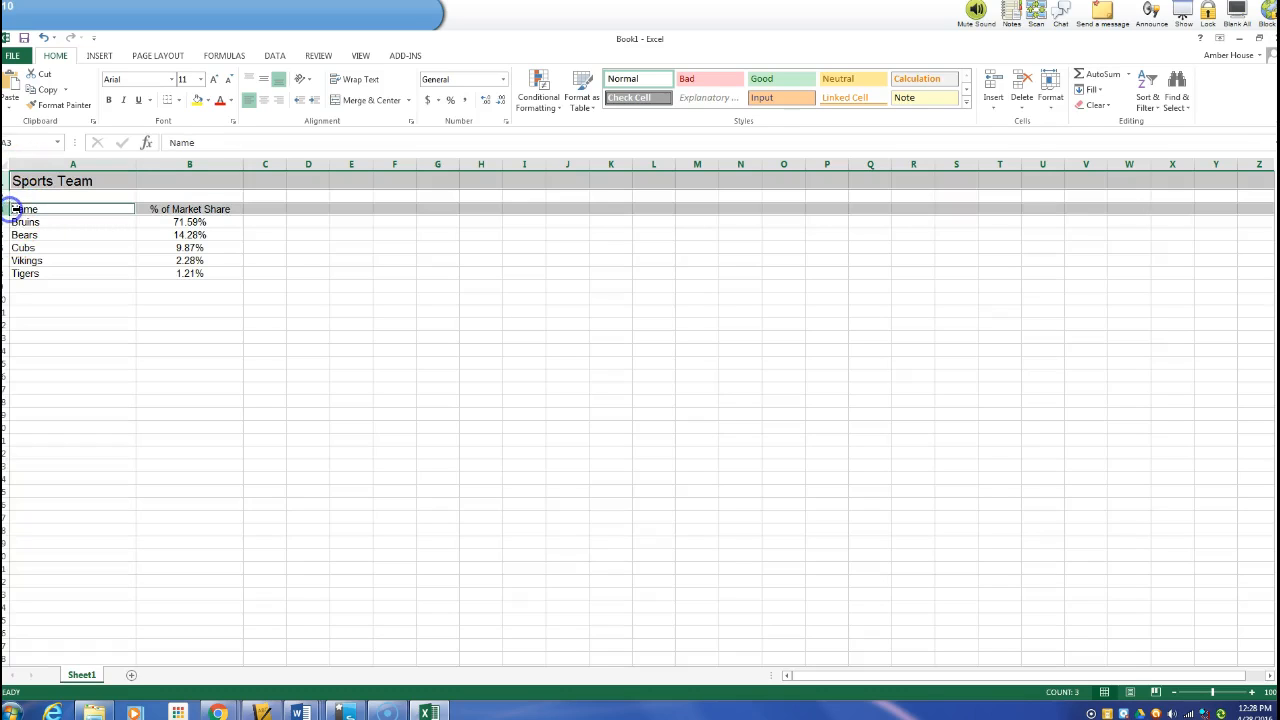
{"action": "left_click", "coordinate": [108, 100]}
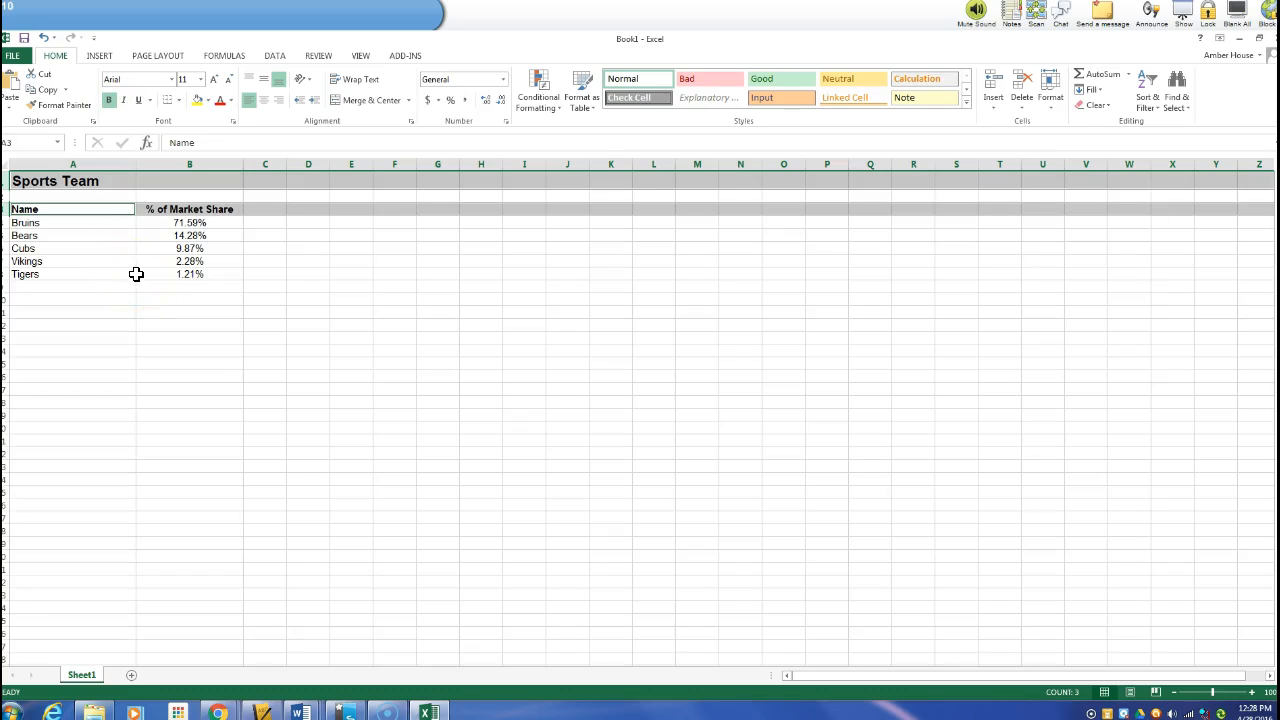
{"action": "left_click", "coordinate": [141, 338]}
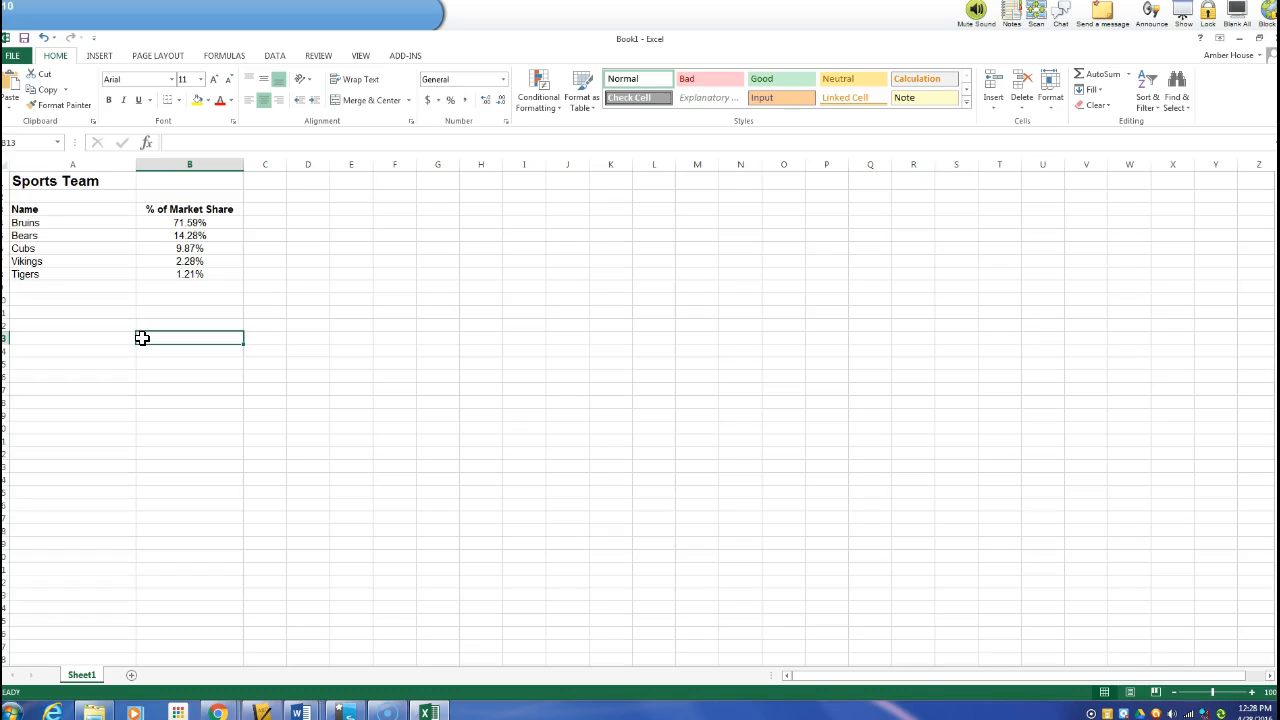
Insert a 2-D pie chart from the table range A1 to B8
{"action": "left_click", "coordinate": [72, 183]}
{"action": "left_click_drag", "start_coordinate": [72, 183], "coordinate": [194, 273]}
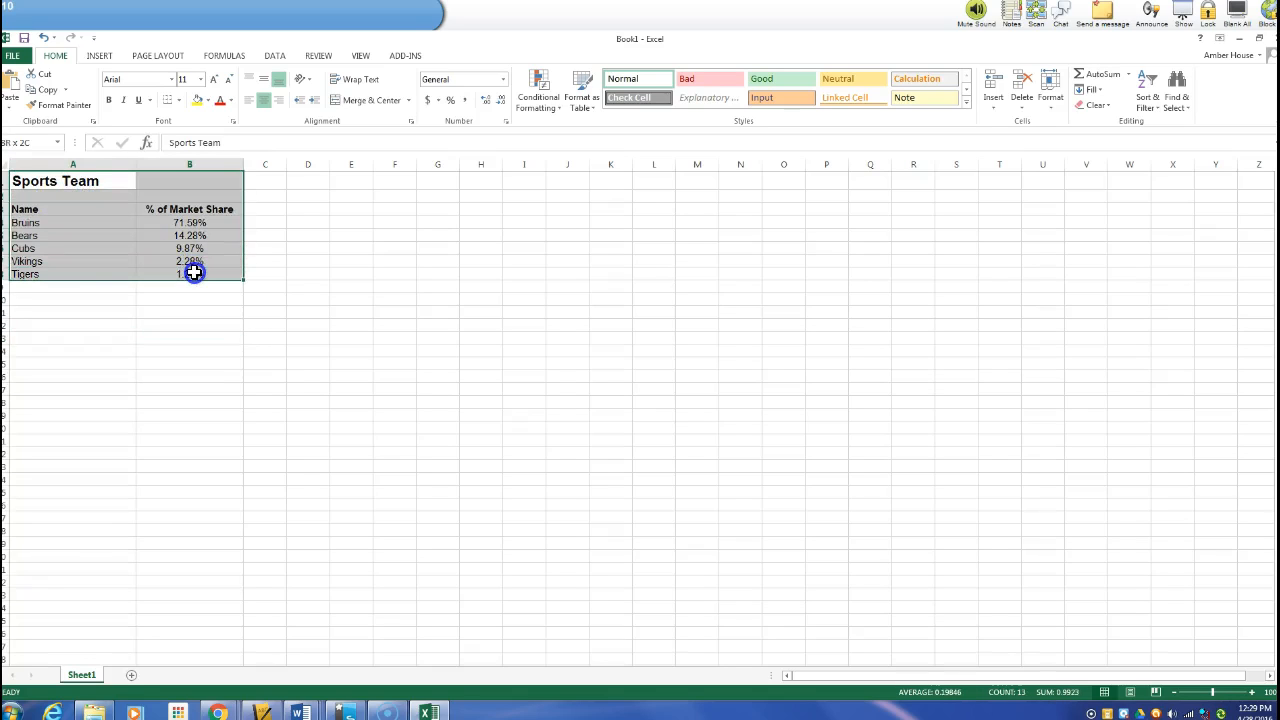
{"action": "left_click_drag", "start_coordinate": [194, 273], "coordinate": [194, 273]}
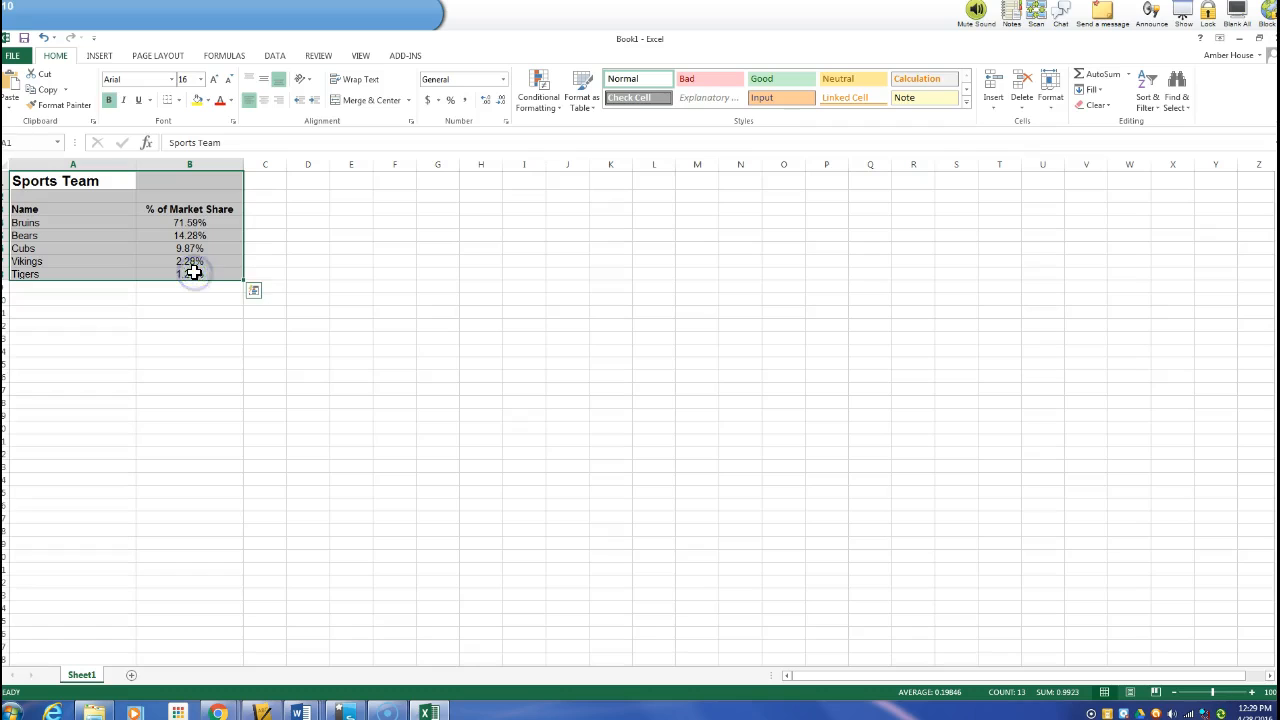
{"action": "left_click", "coordinate": [99, 56]}
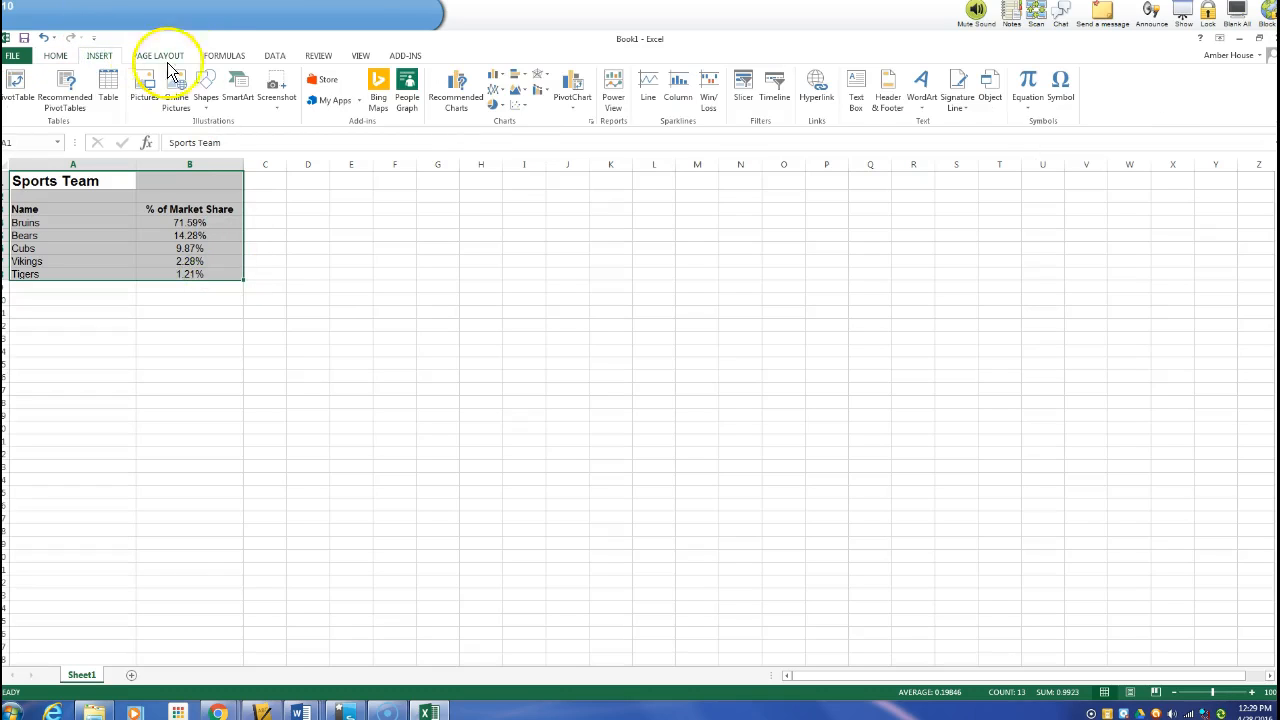
{"action": "left_click", "coordinate": [505, 105]}
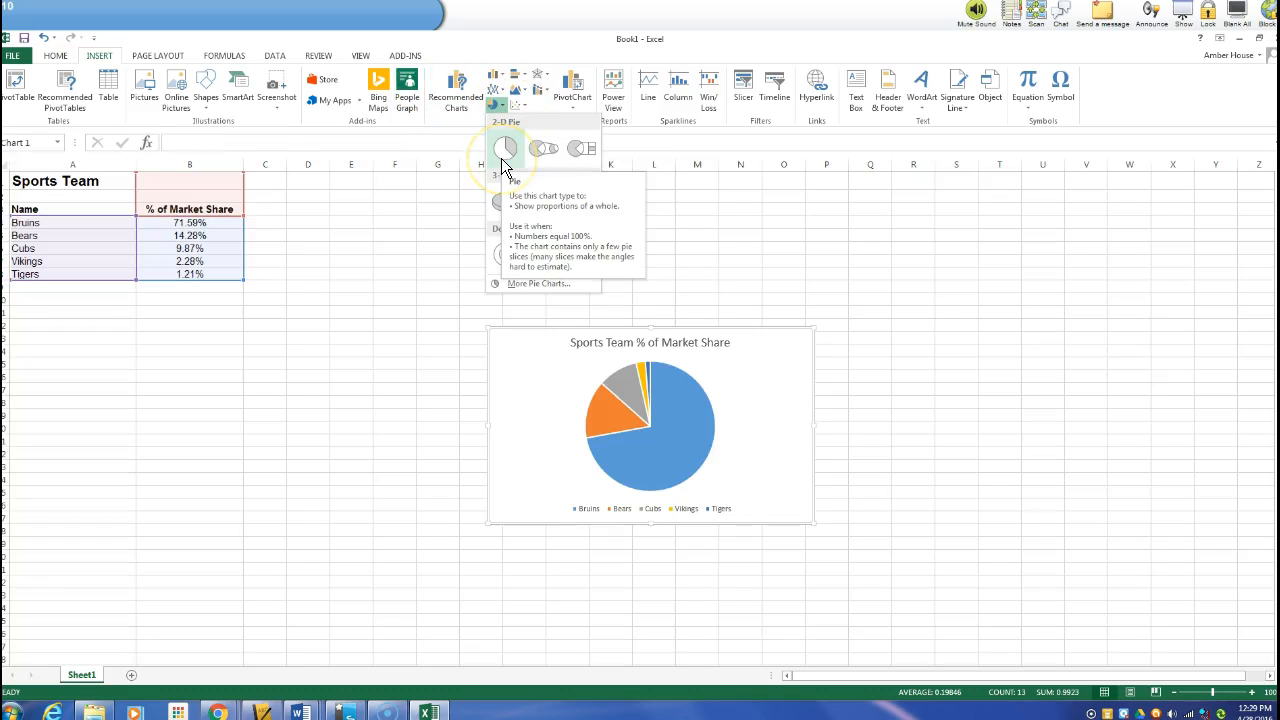
{"action": "left_click", "coordinate": [503, 158]}
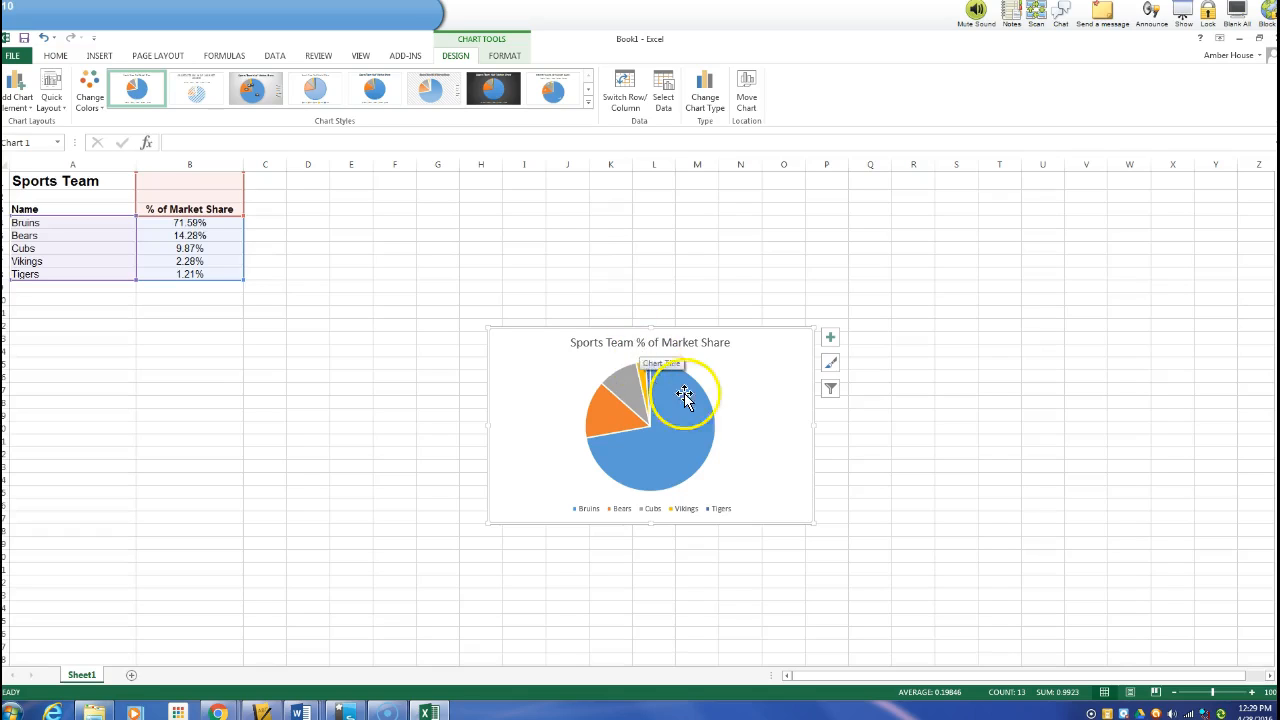
Move the pie chart's legend to the right side
{"action": "left_click", "coordinate": [831, 339]}
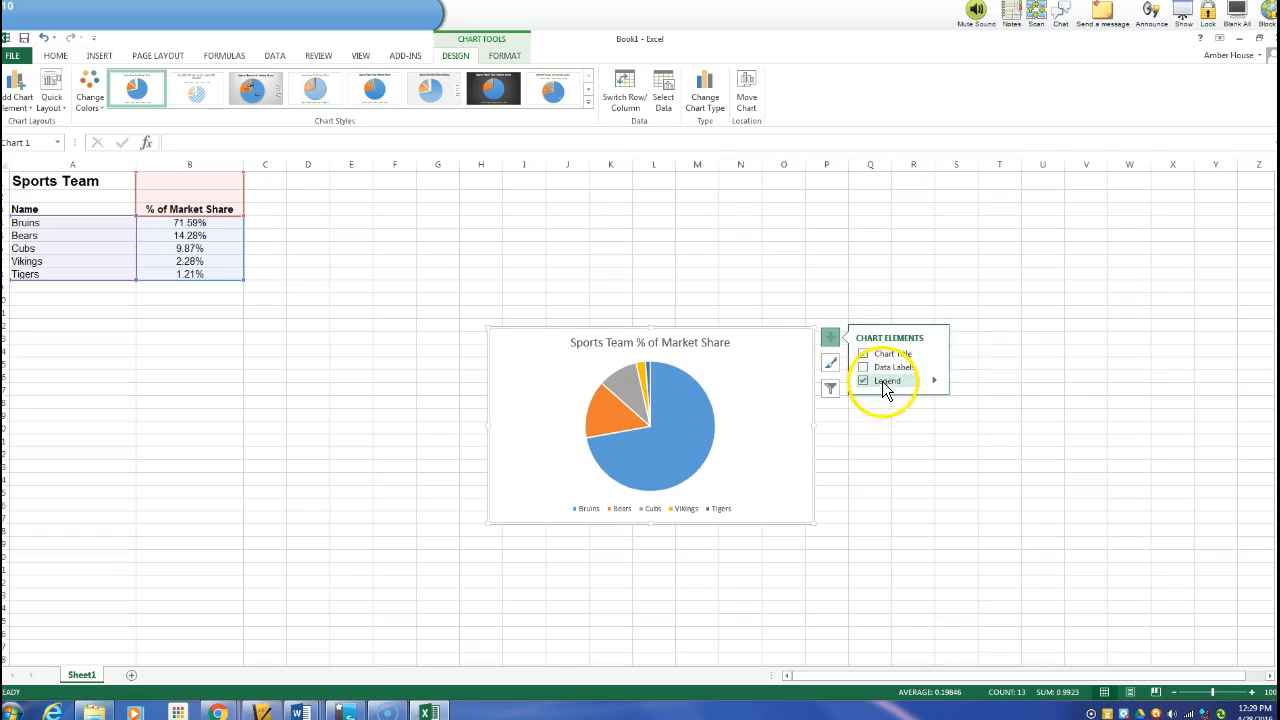
{"action": "left_click", "coordinate": [935, 381]}
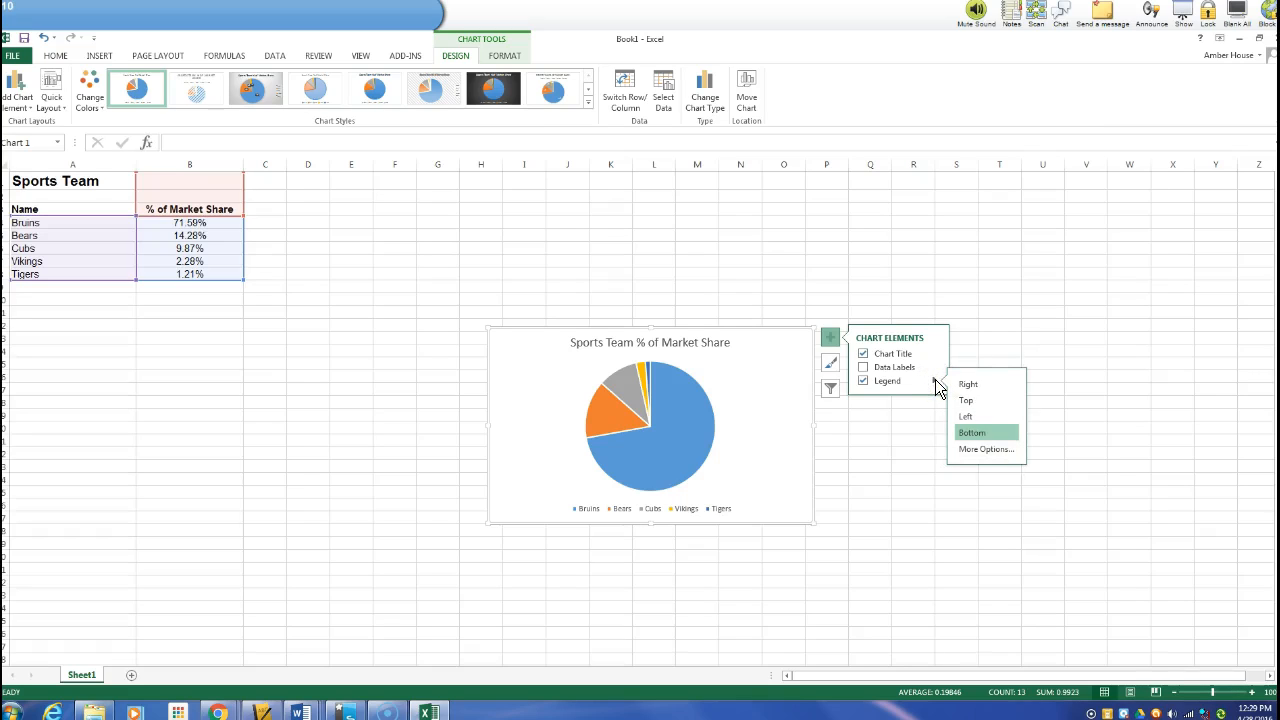
{"action": "left_click", "coordinate": [962, 384]}
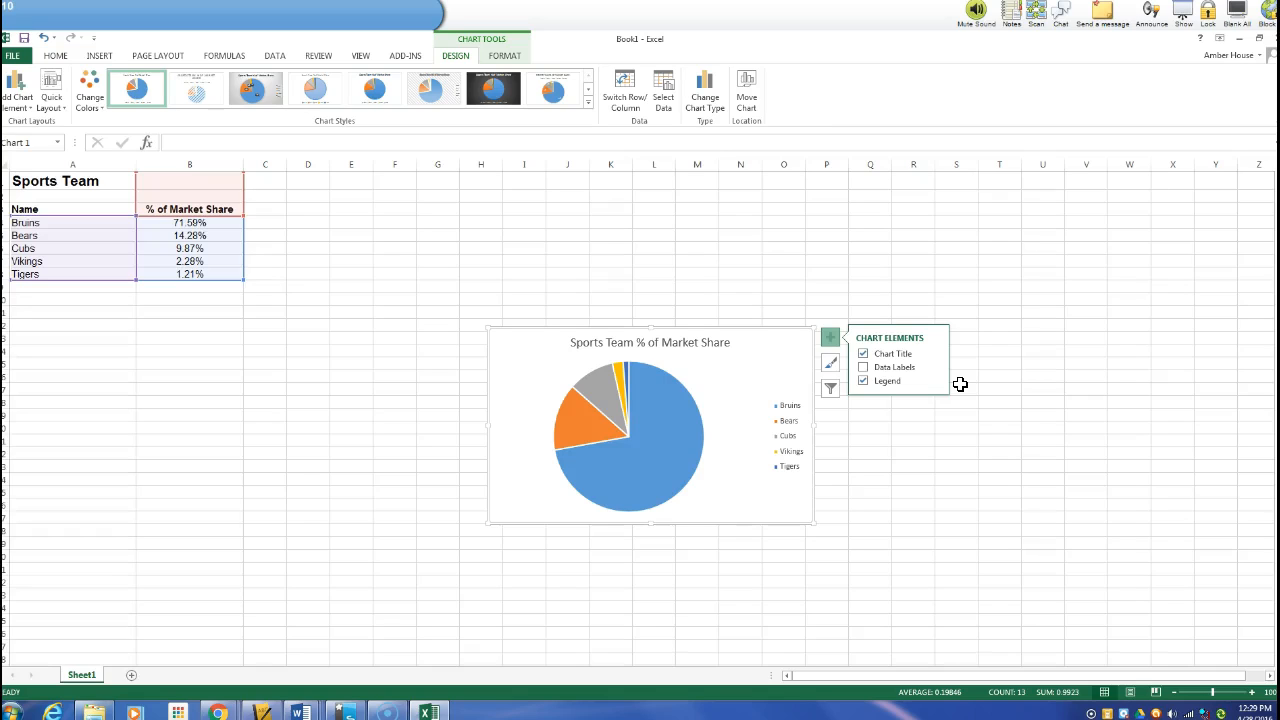
Add data labels to the pie chart using the Best Fit position
{"action": "left_click", "coordinate": [864, 367]}
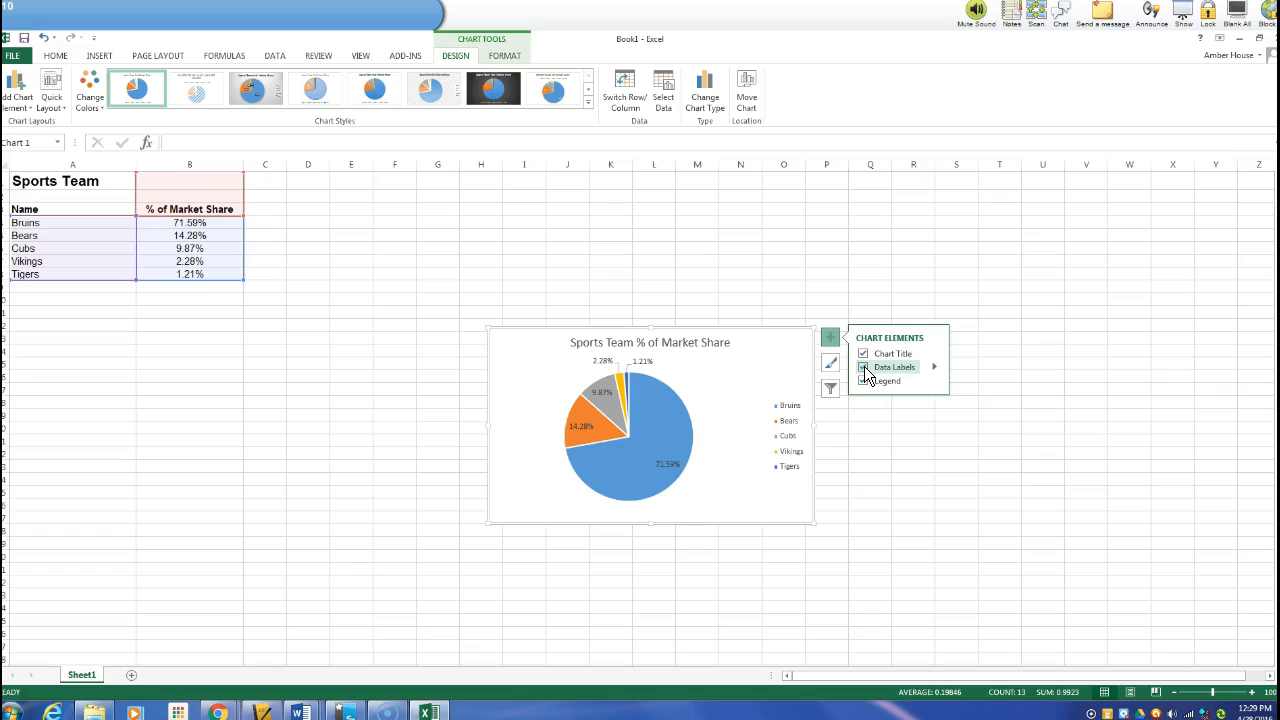
{"action": "left_click", "coordinate": [935, 368]}
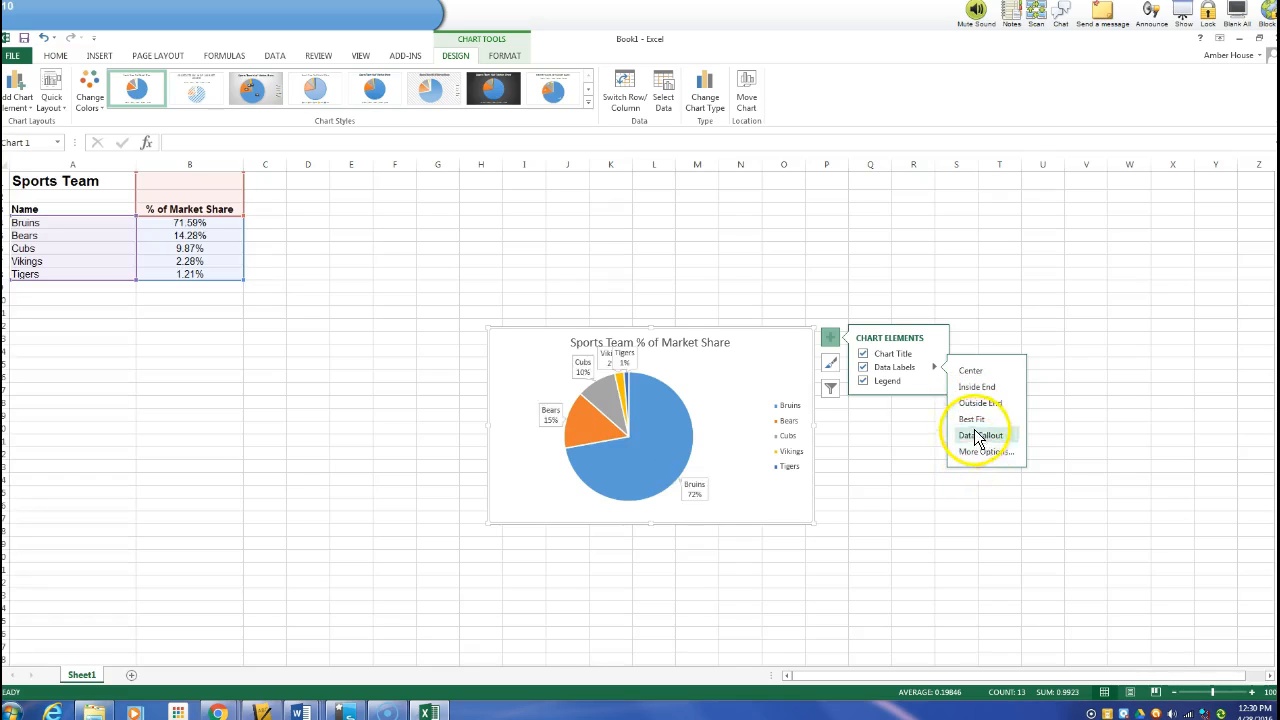
{"action": "left_click", "coordinate": [972, 420]}
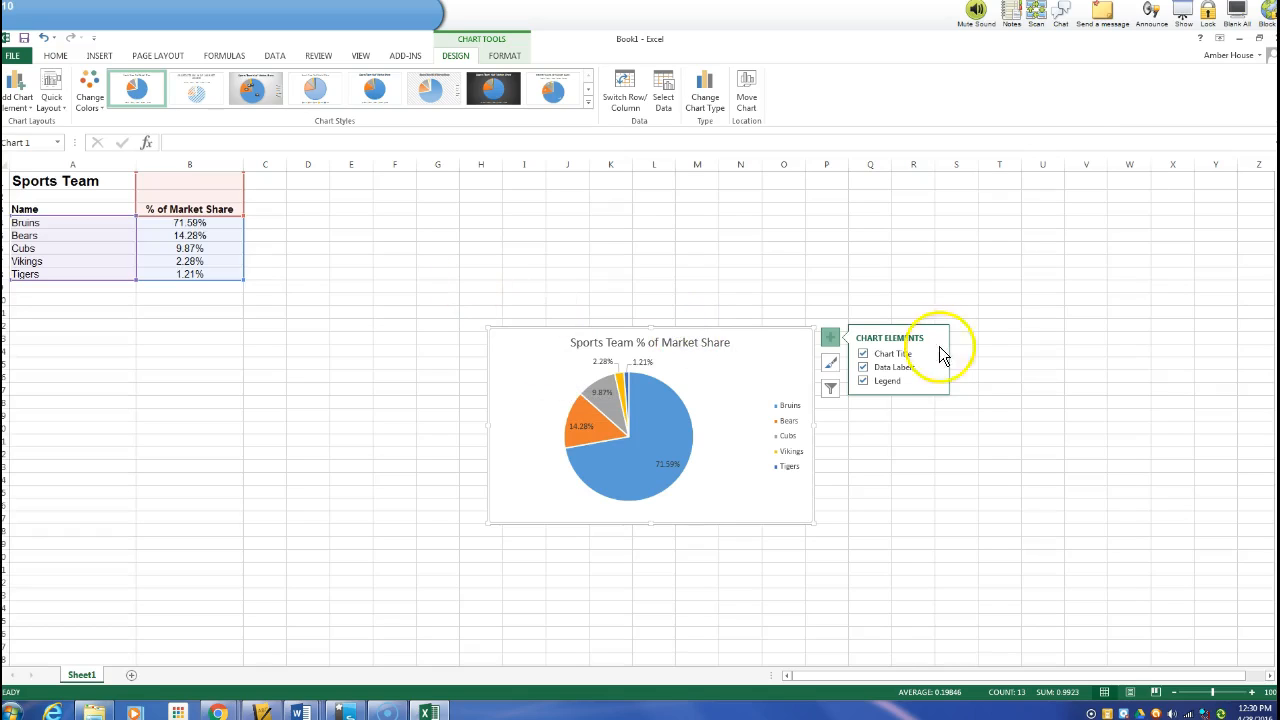
Fill the chart area with a light orange theme colour
{"action": "right_click", "coordinate": [768, 331]}
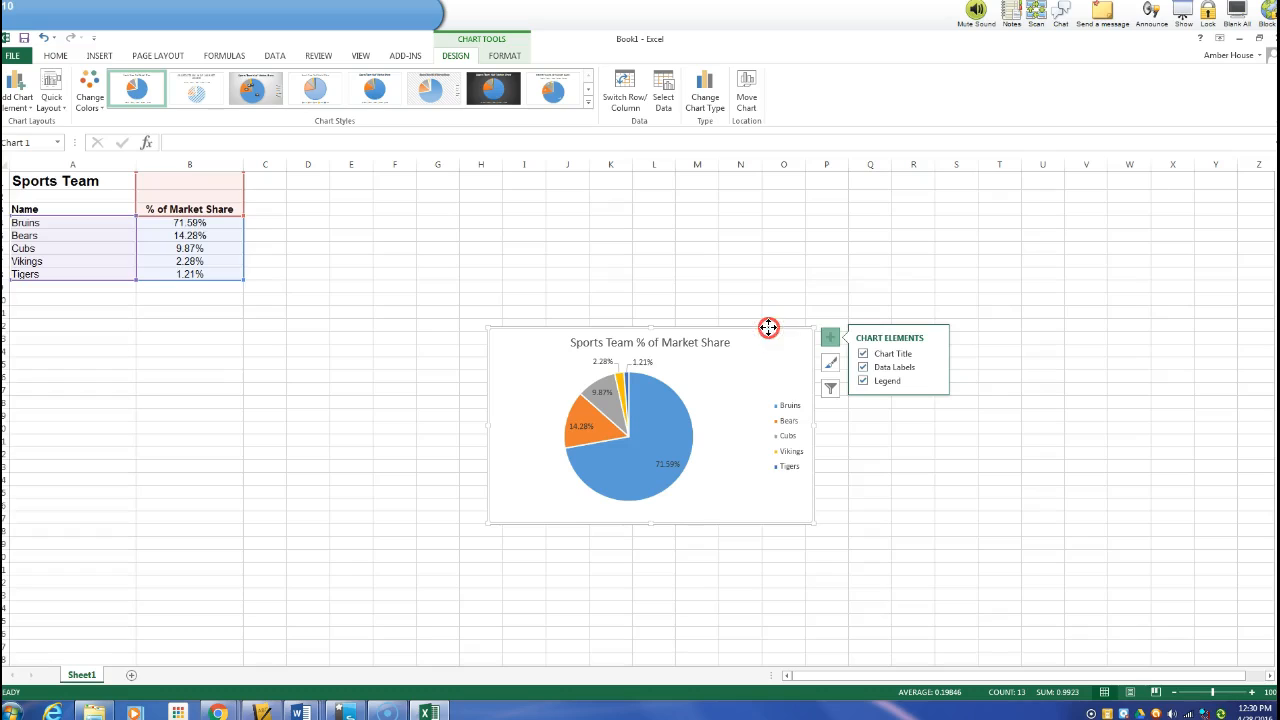
{"action": "left_click", "coordinate": [795, 286]}
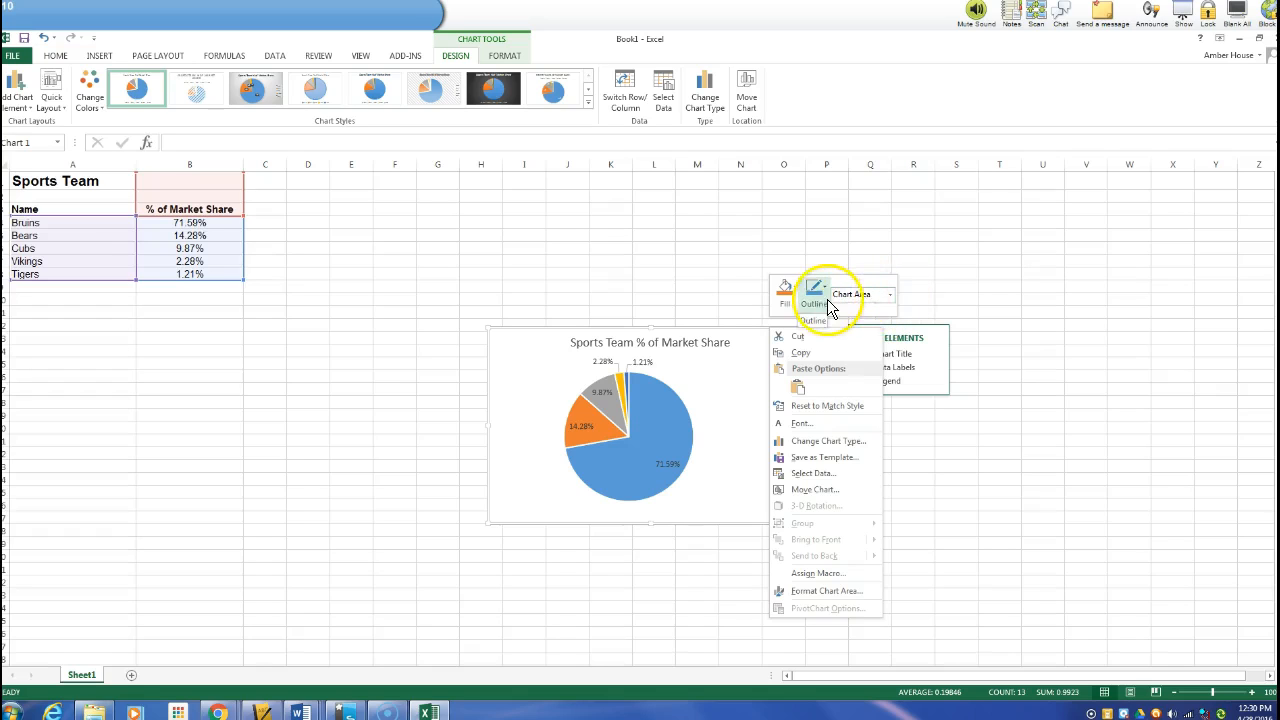
{"action": "left_click", "coordinate": [890, 295]}
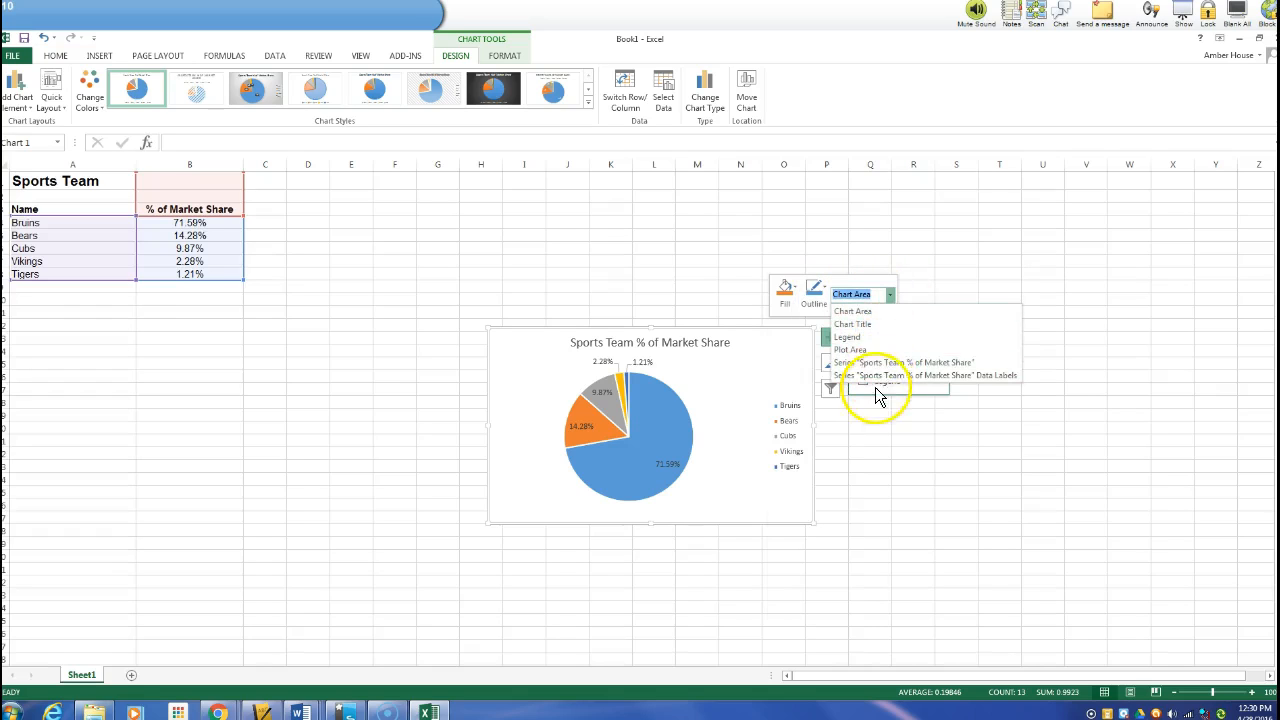
{"action": "left_click", "coordinate": [875, 310]}
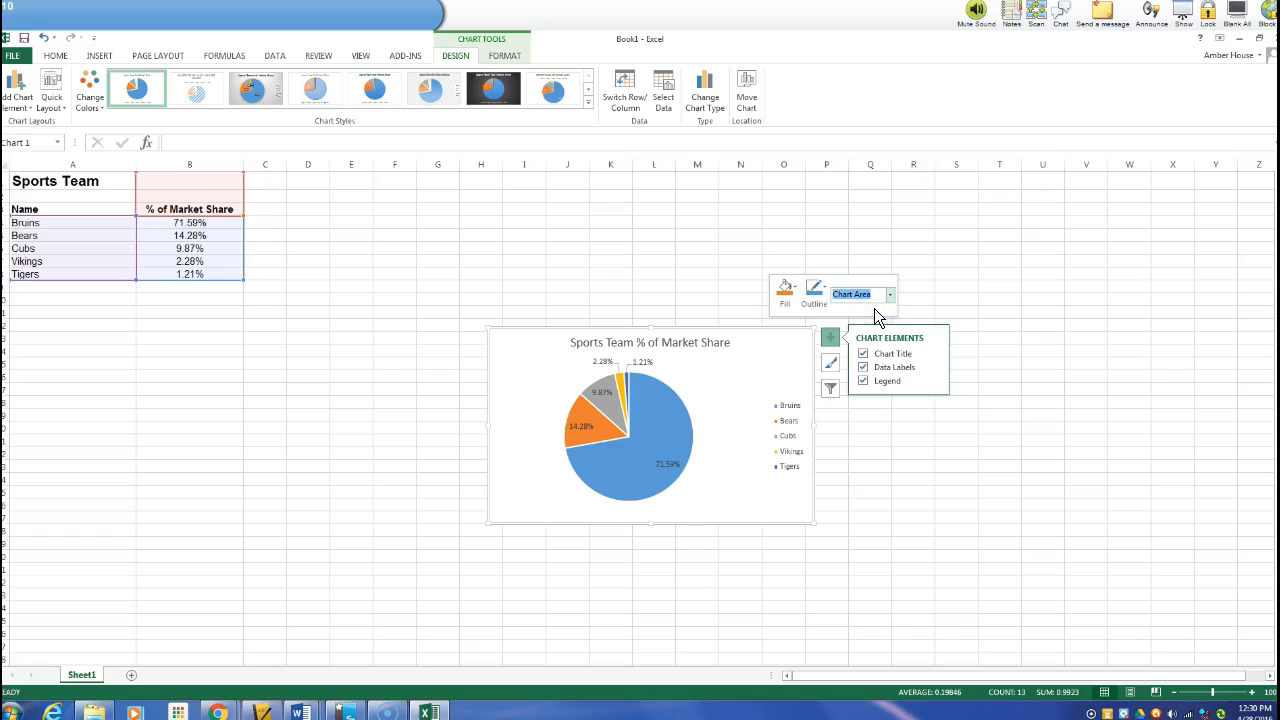
{"action": "left_click", "coordinate": [795, 289]}
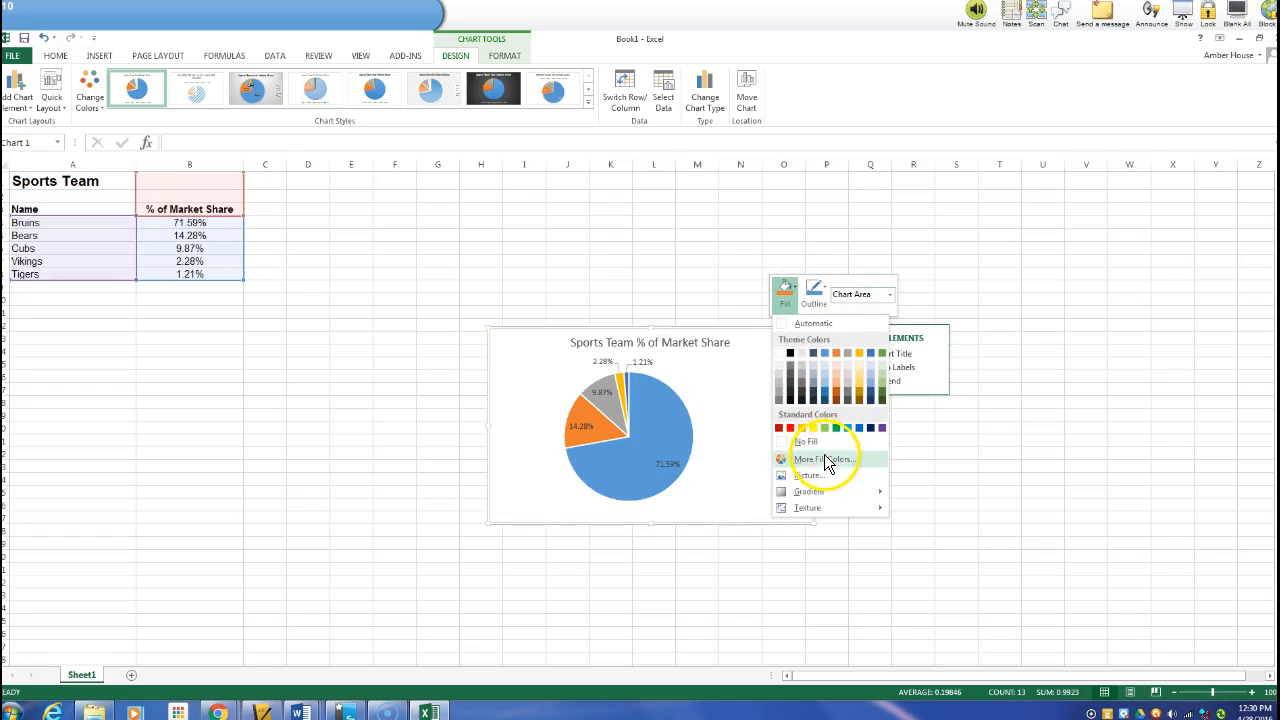
{"action": "left_click", "coordinate": [834, 370]}
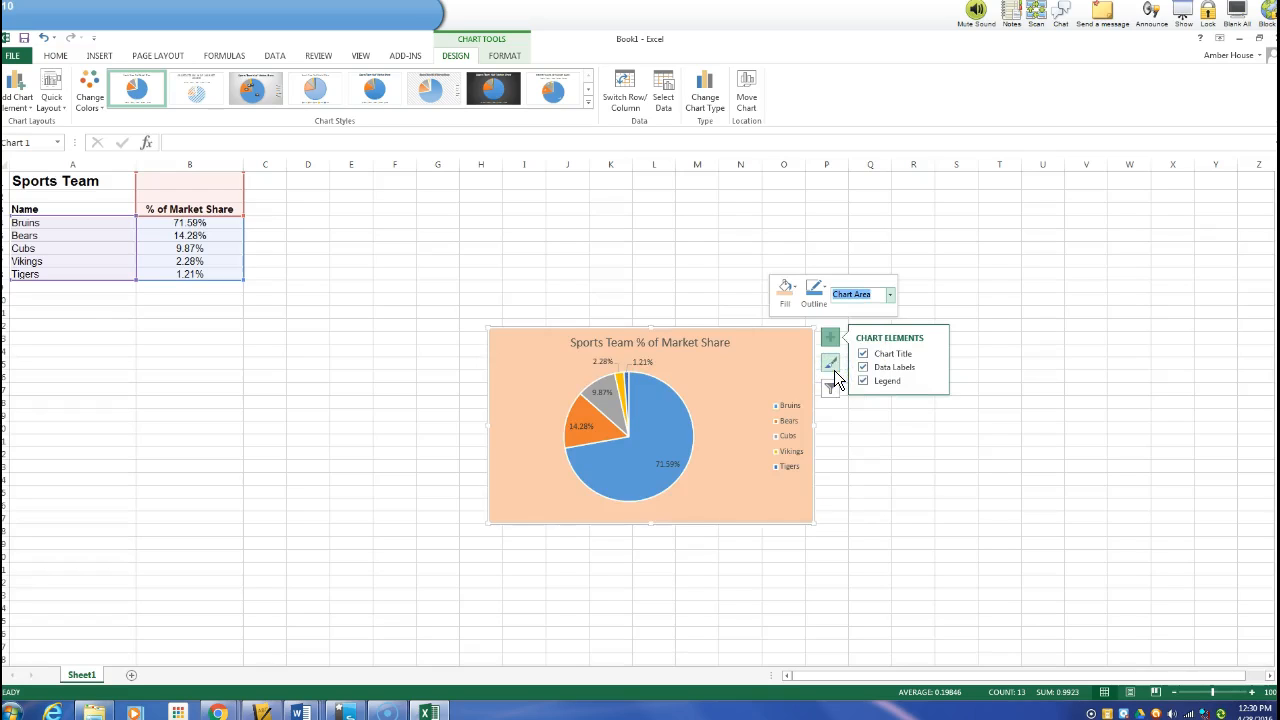
{"action": "left_click", "coordinate": [793, 293]}
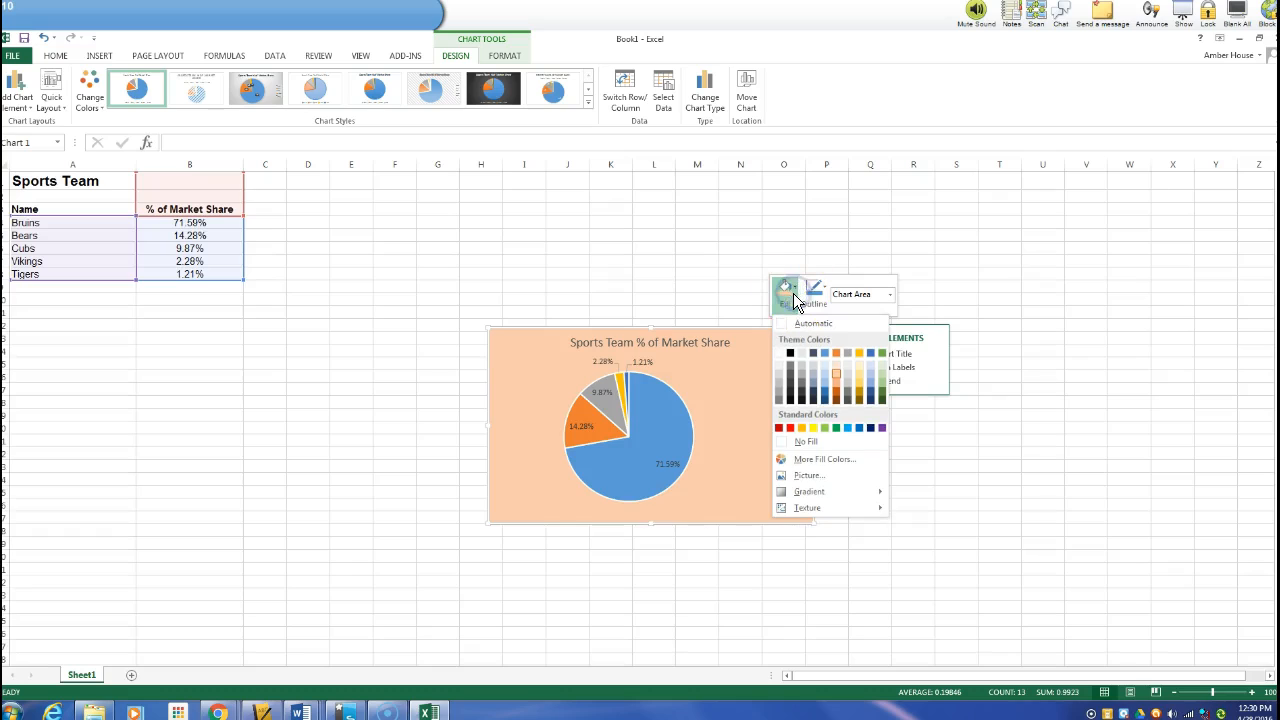
{"action": "left_click", "coordinate": [834, 368]}
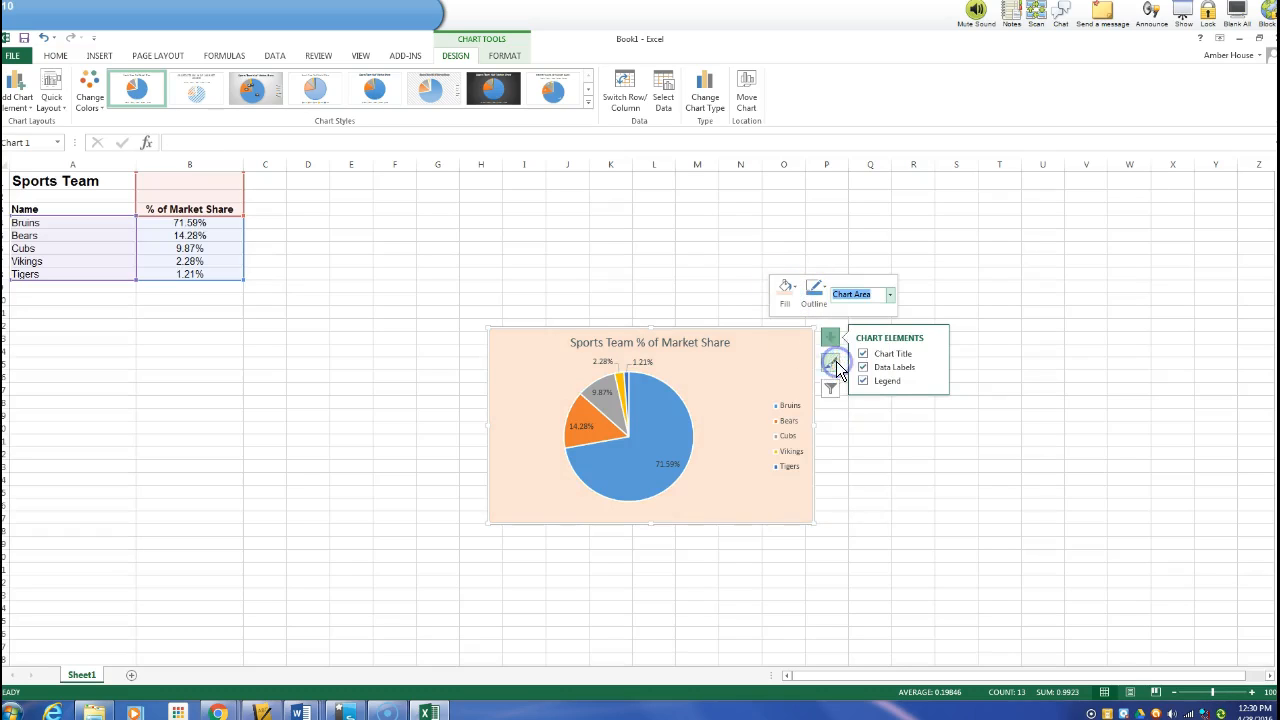
{"action": "left_click", "coordinate": [658, 310]}
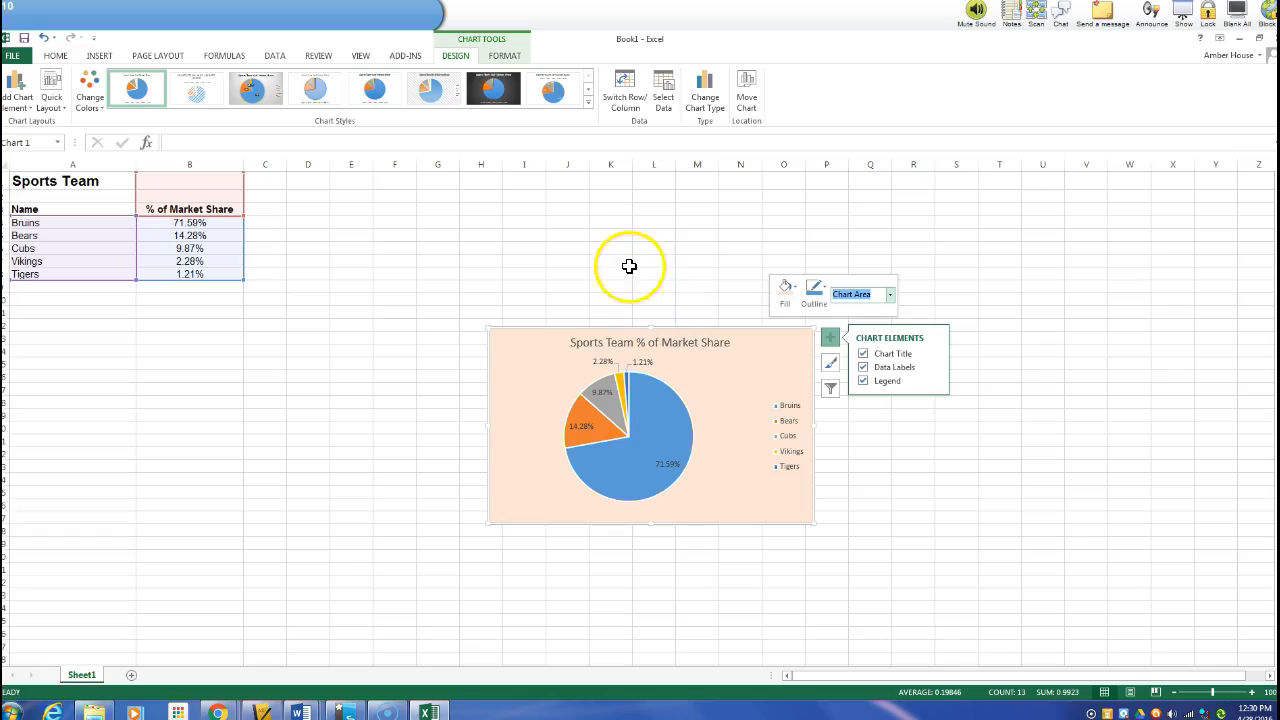
{"action": "left_click", "coordinate": [890, 296]}
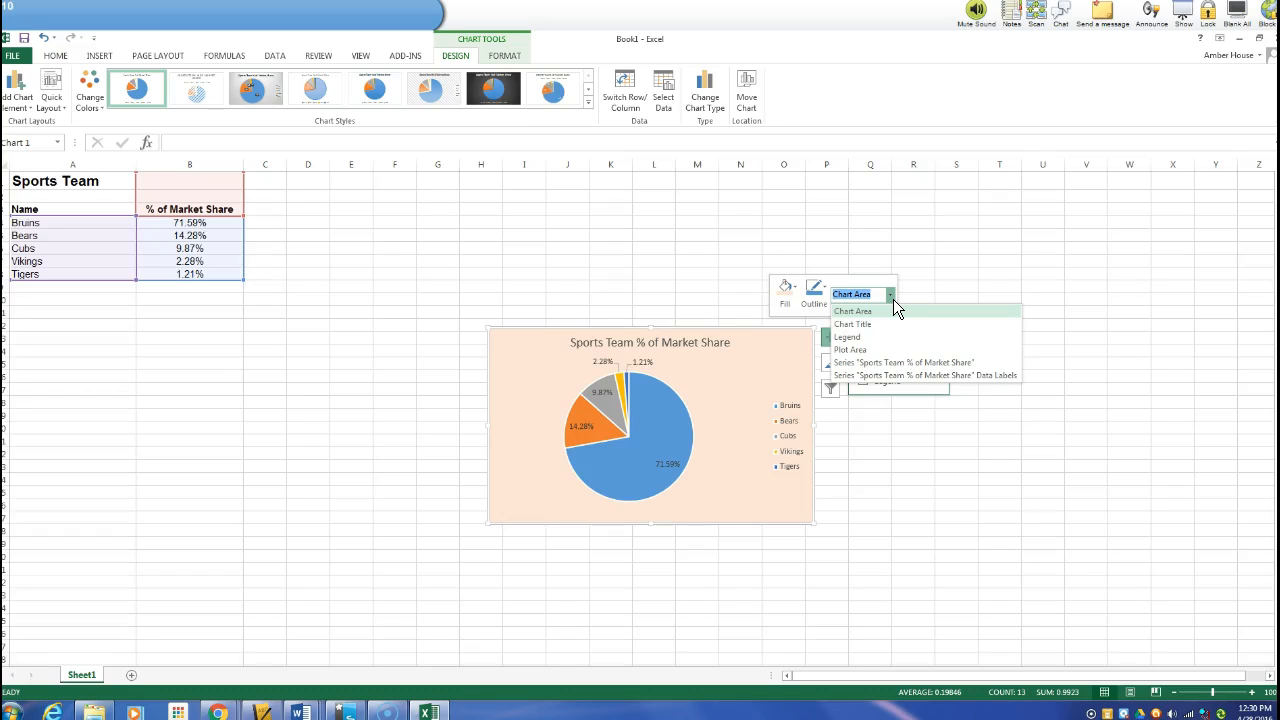
{"action": "left_click", "coordinate": [889, 364]}
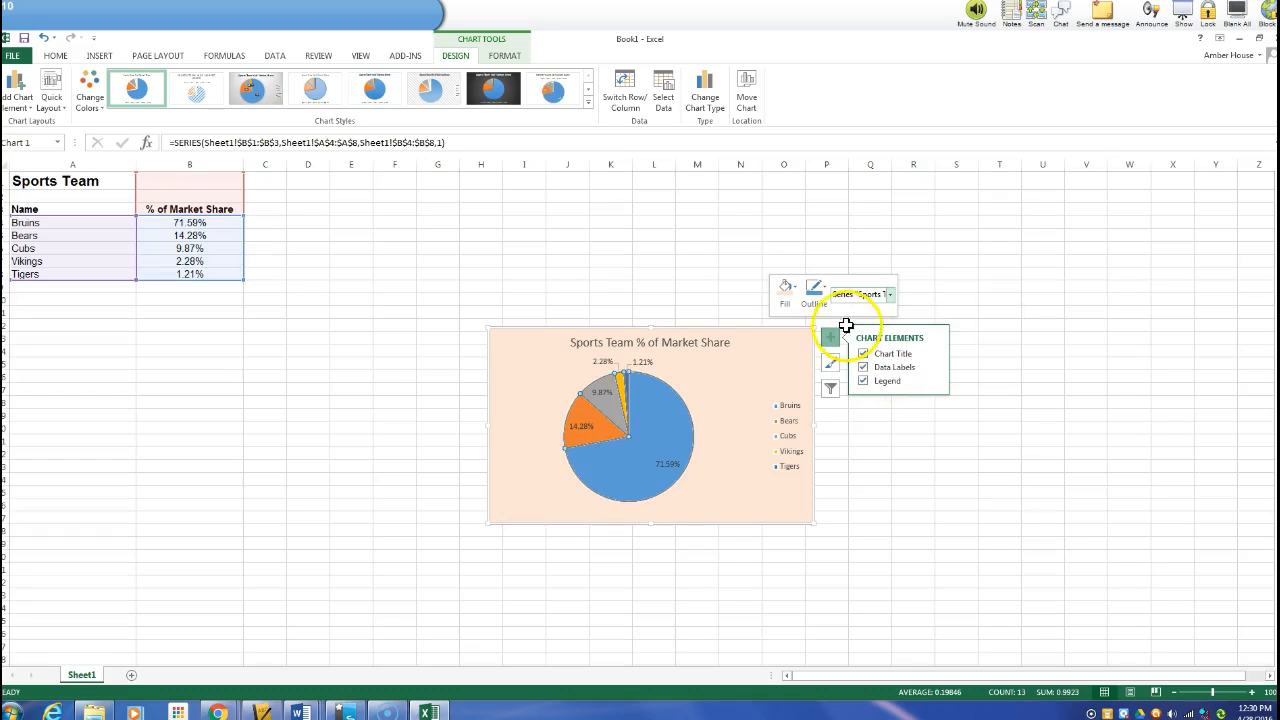
{"action": "left_click", "coordinate": [795, 288]}
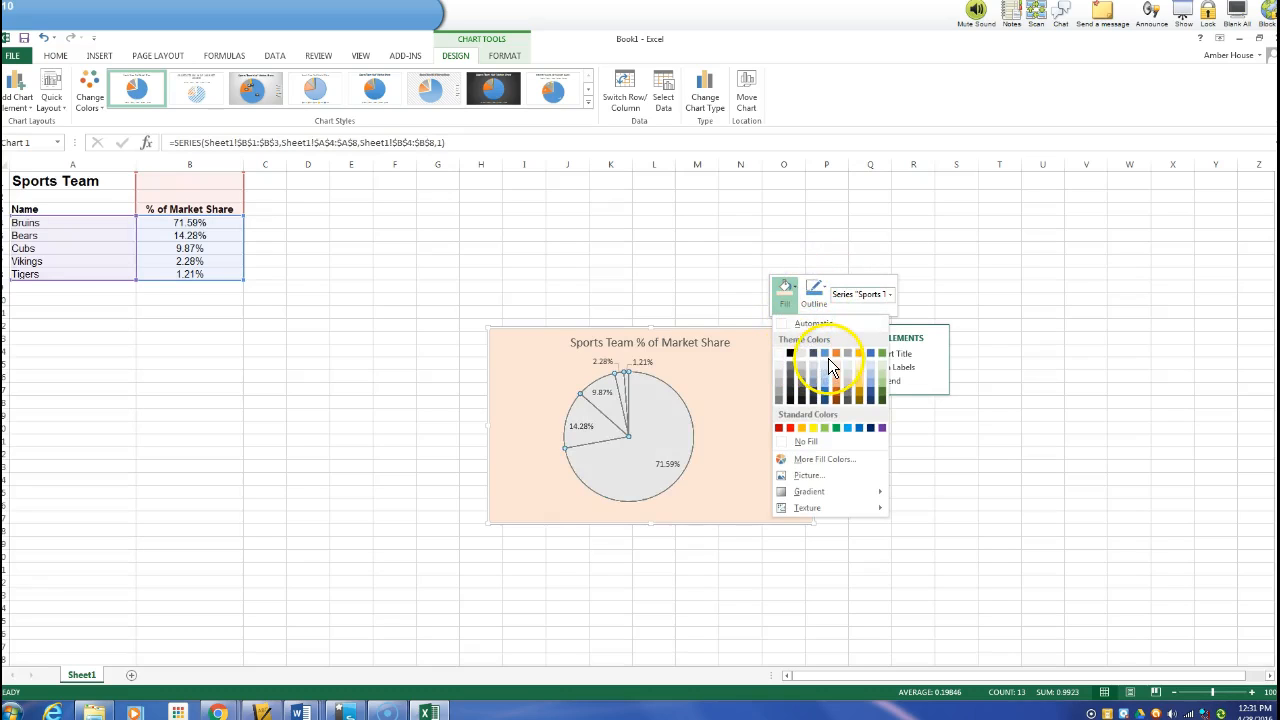
{"action": "left_click", "coordinate": [700, 292]}
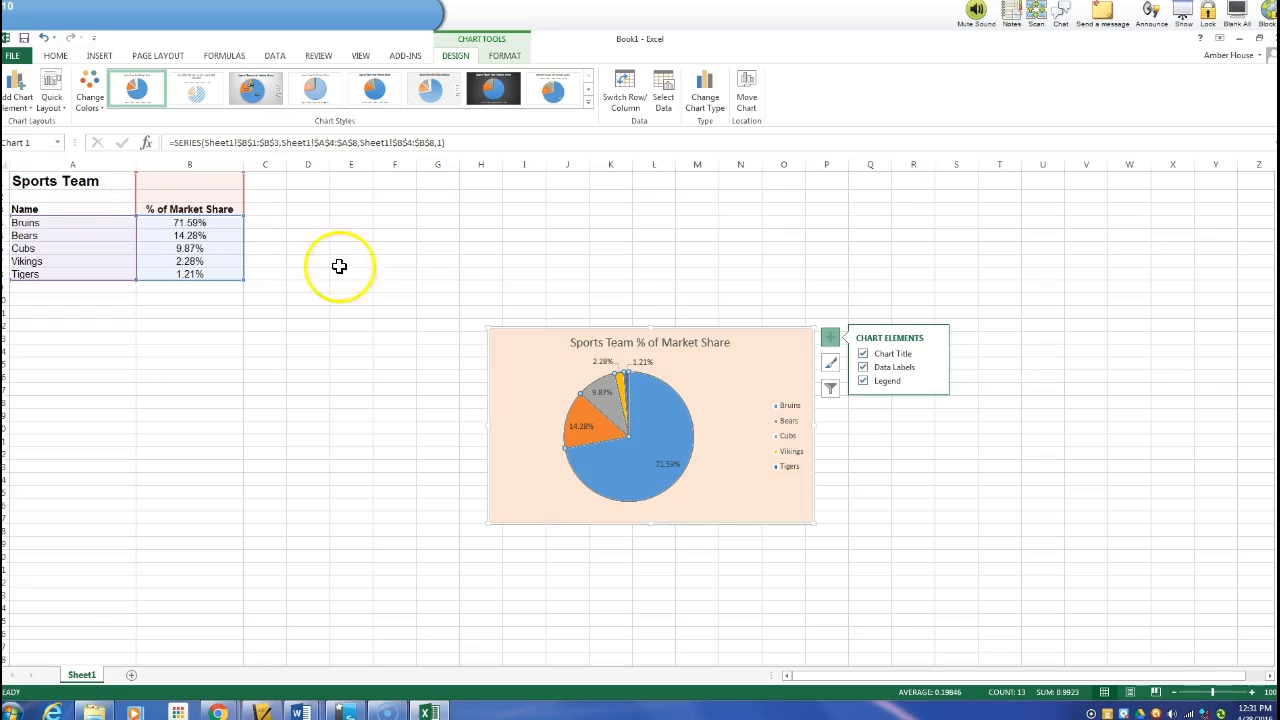
{"action": "left_click", "coordinate": [495, 330]}
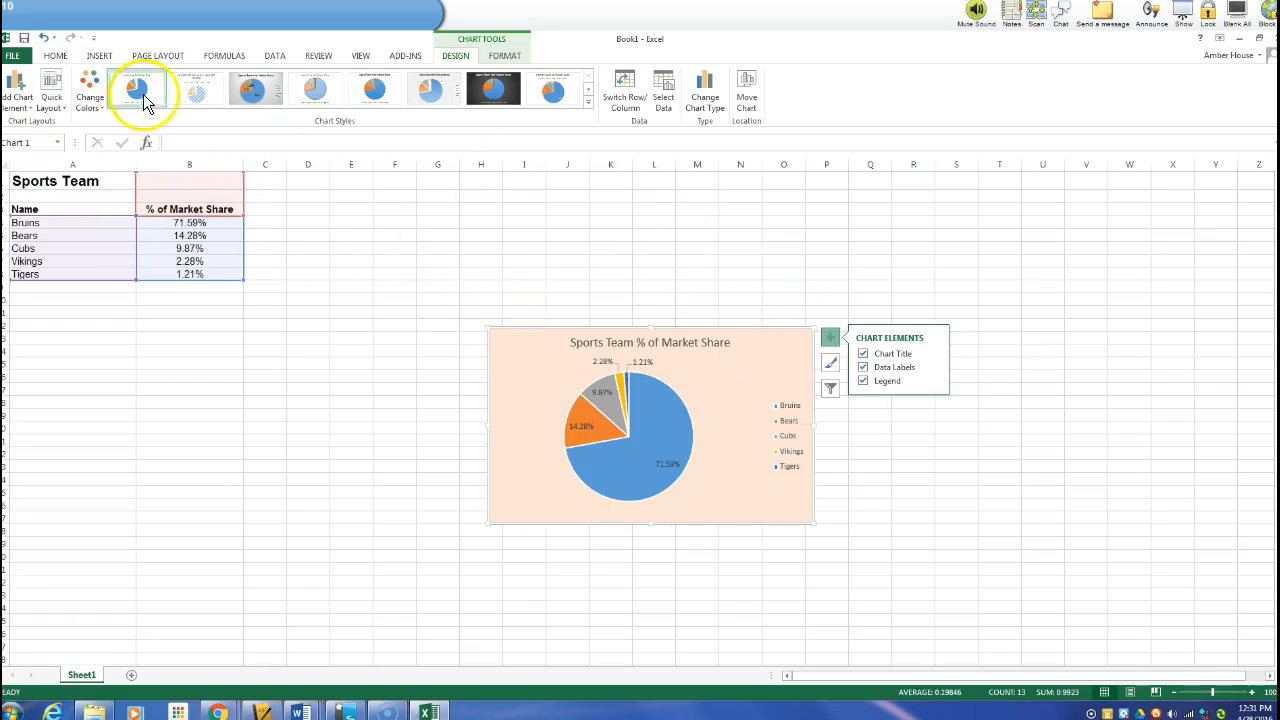
{"action": "left_click", "coordinate": [104, 113]}
{"action": "left_click", "coordinate": [213, 158]}
{"action": "left_click_drag", "start_coordinate": [213, 158], "coordinate": [214, 311]}
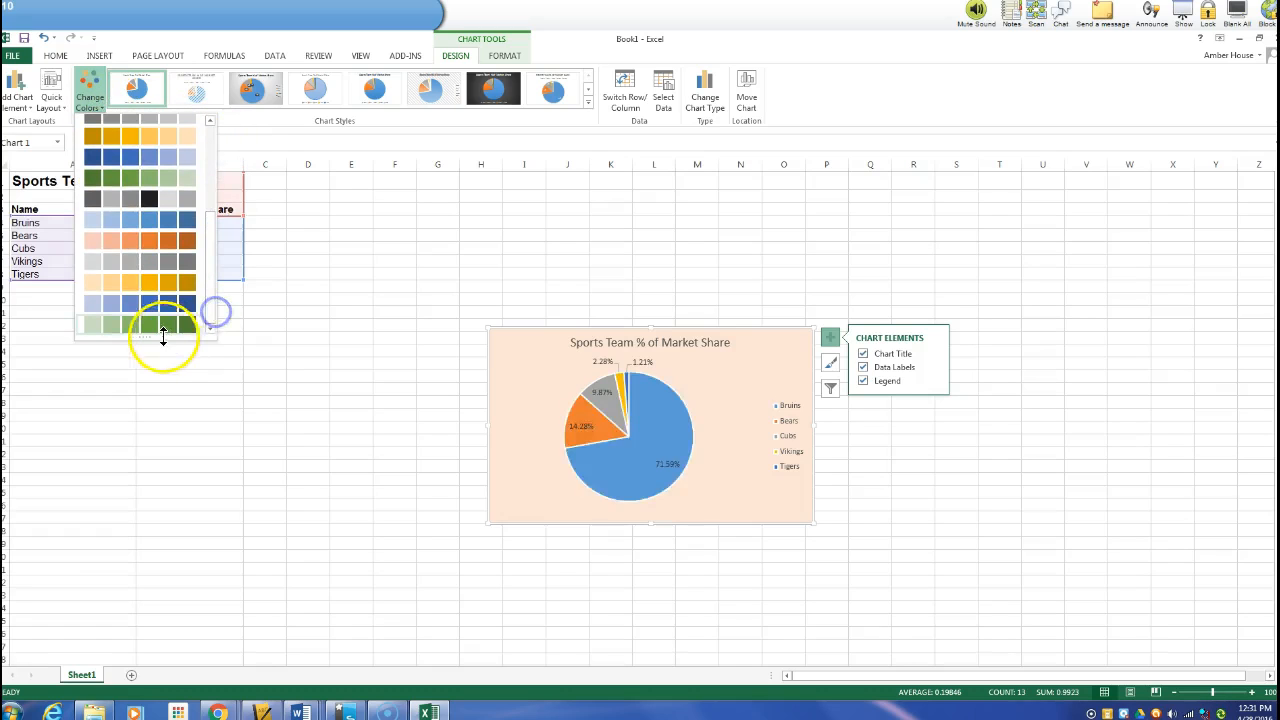
{"action": "left_click_drag", "start_coordinate": [143, 341], "coordinate": [143, 373]}
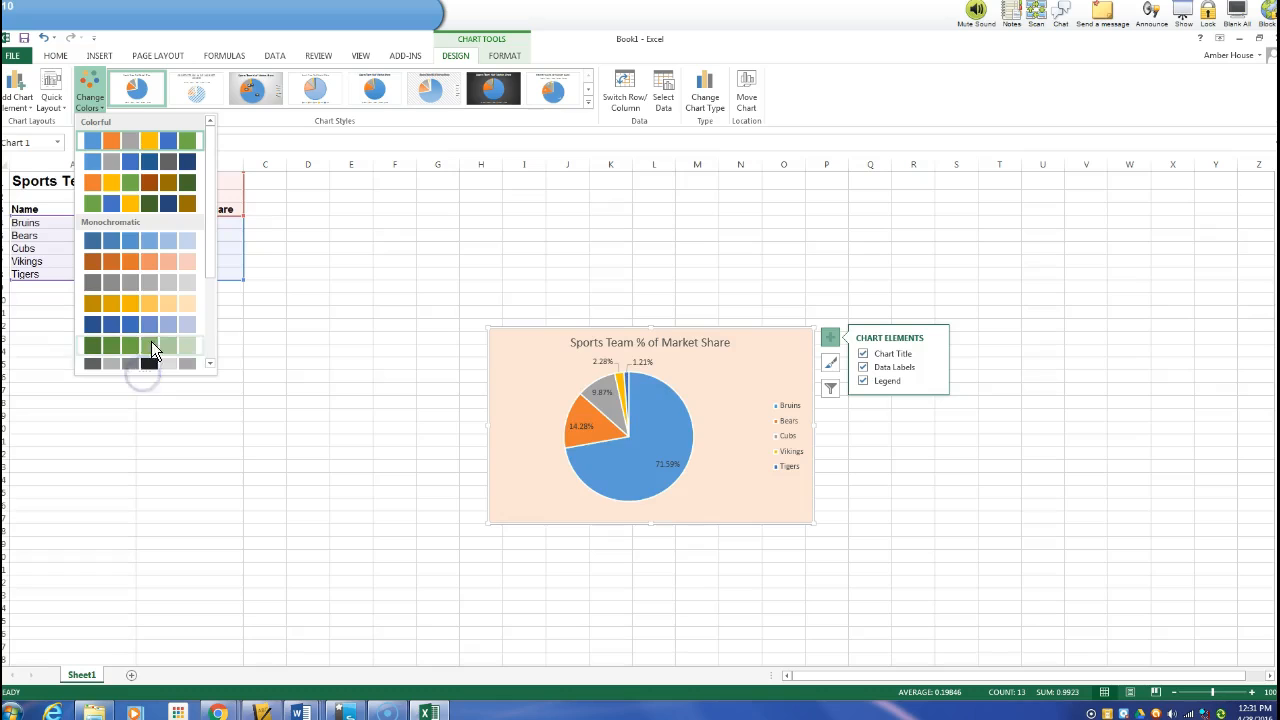
{"action": "left_click_drag", "start_coordinate": [214, 151], "coordinate": [203, 354]}
{"action": "left_click", "coordinate": [91, 101]}
{"action": "left_click", "coordinate": [96, 106]}
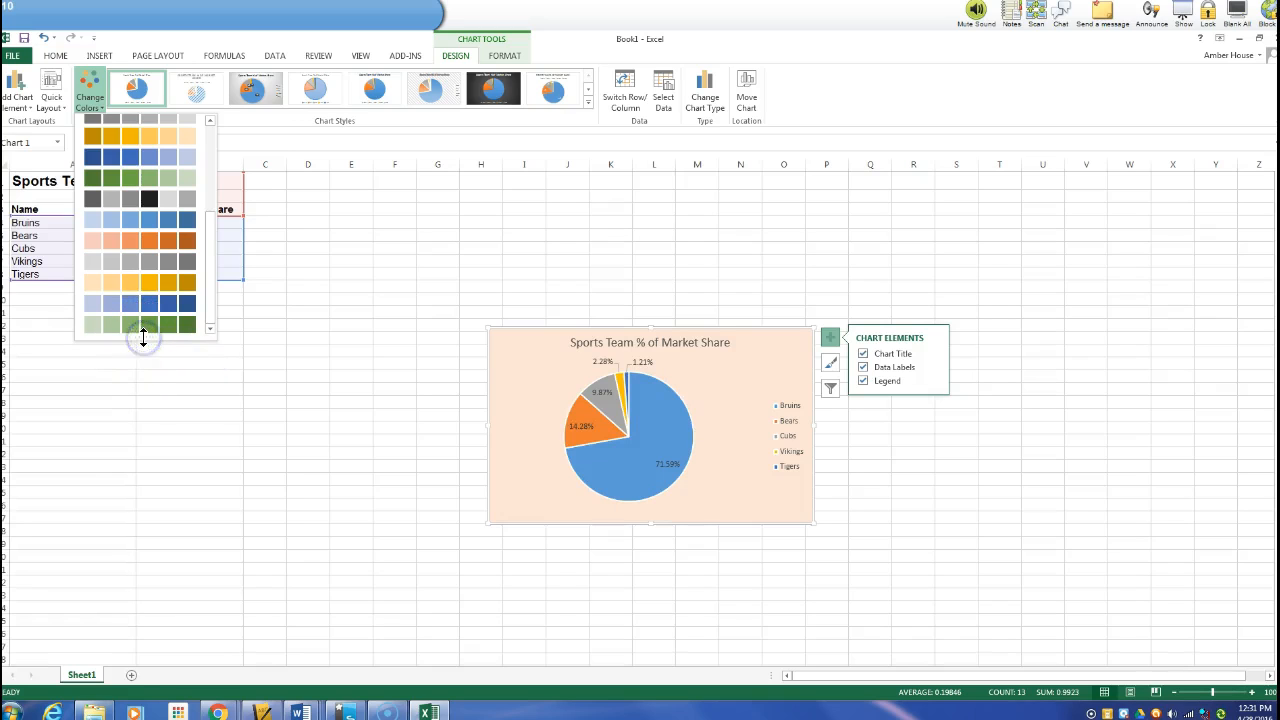
{"action": "left_click_drag", "start_coordinate": [209, 229], "coordinate": [214, 158]}
{"action": "left_click", "coordinate": [99, 103]}
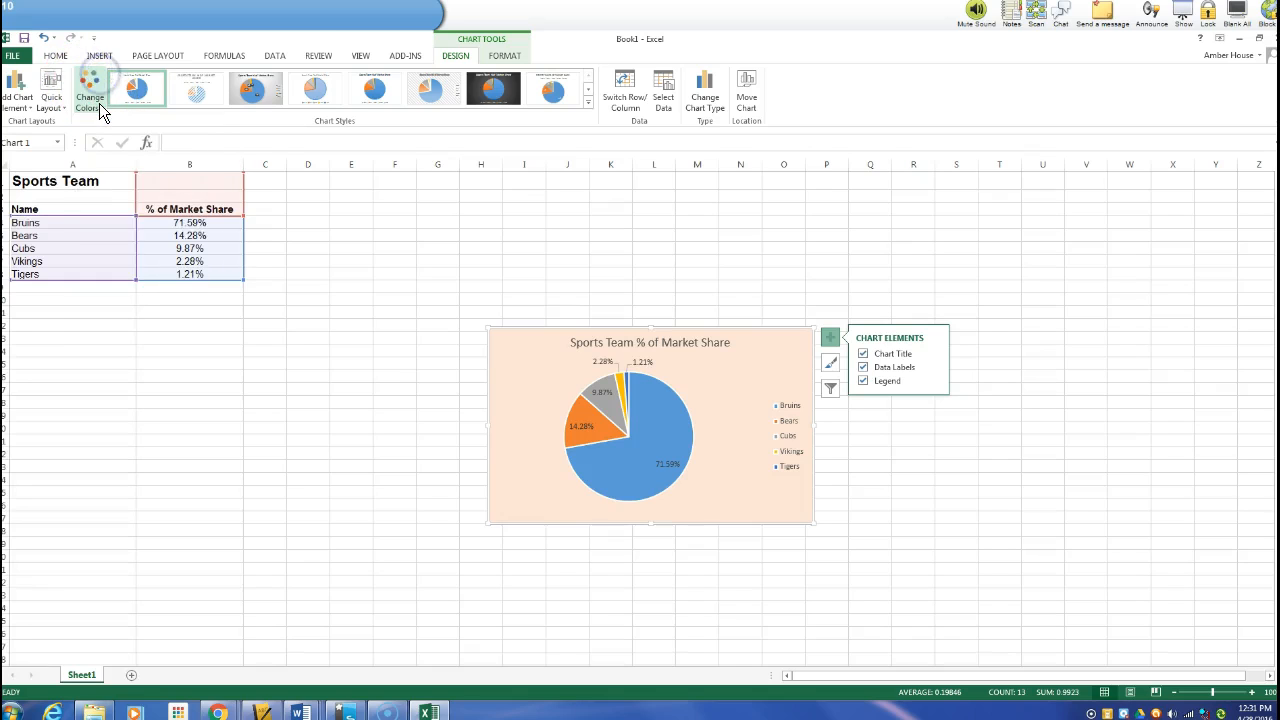
{"action": "left_click", "coordinate": [587, 103]}
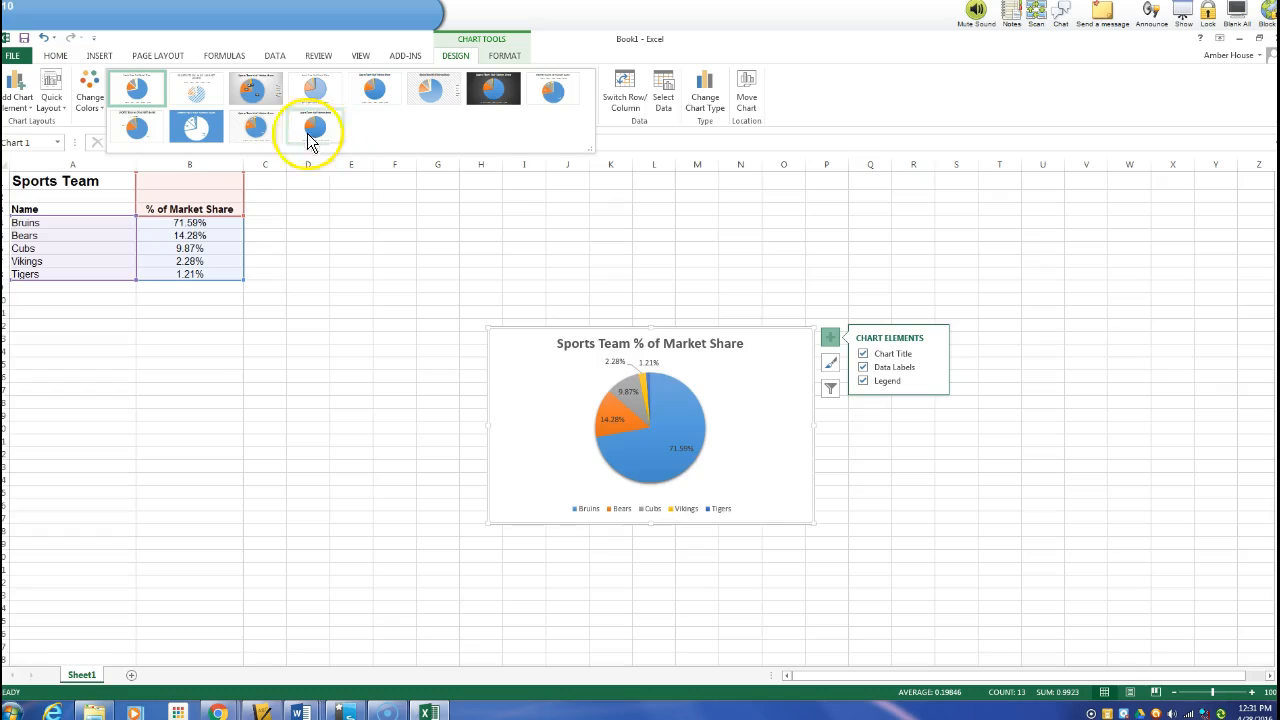
{"action": "left_click", "coordinate": [334, 316]}
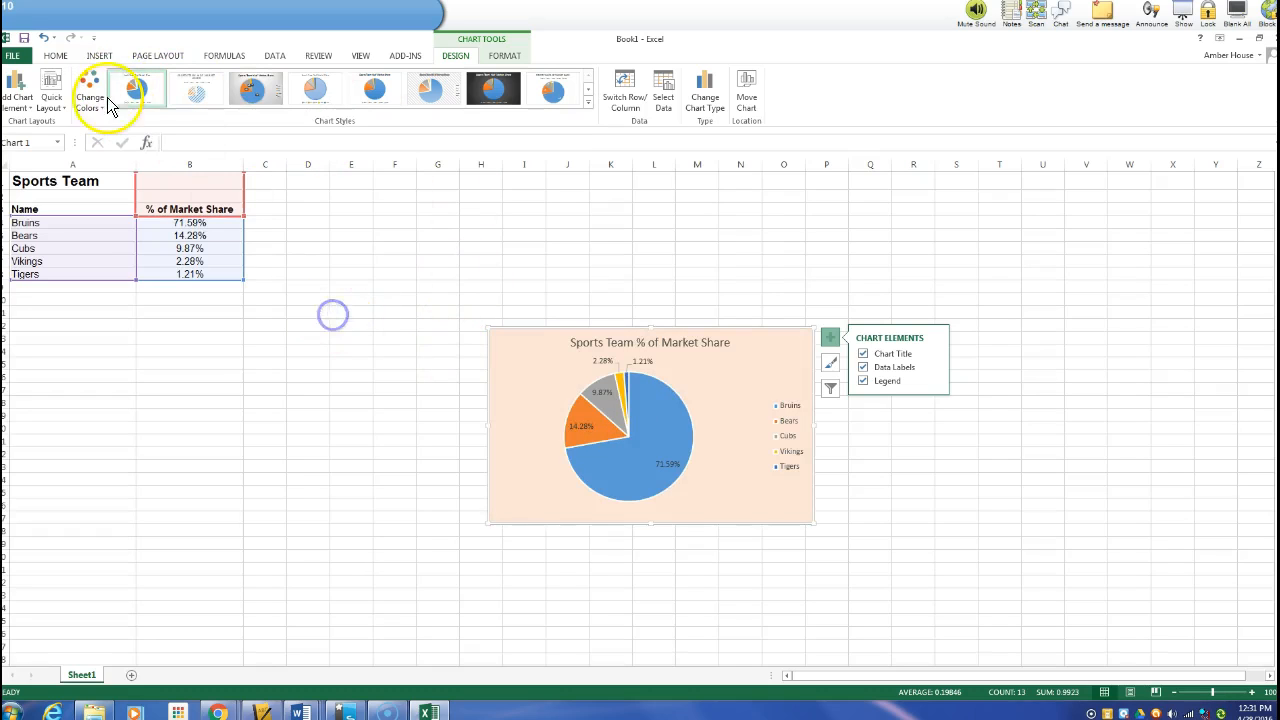
{"action": "right_click", "coordinate": [529, 333]}
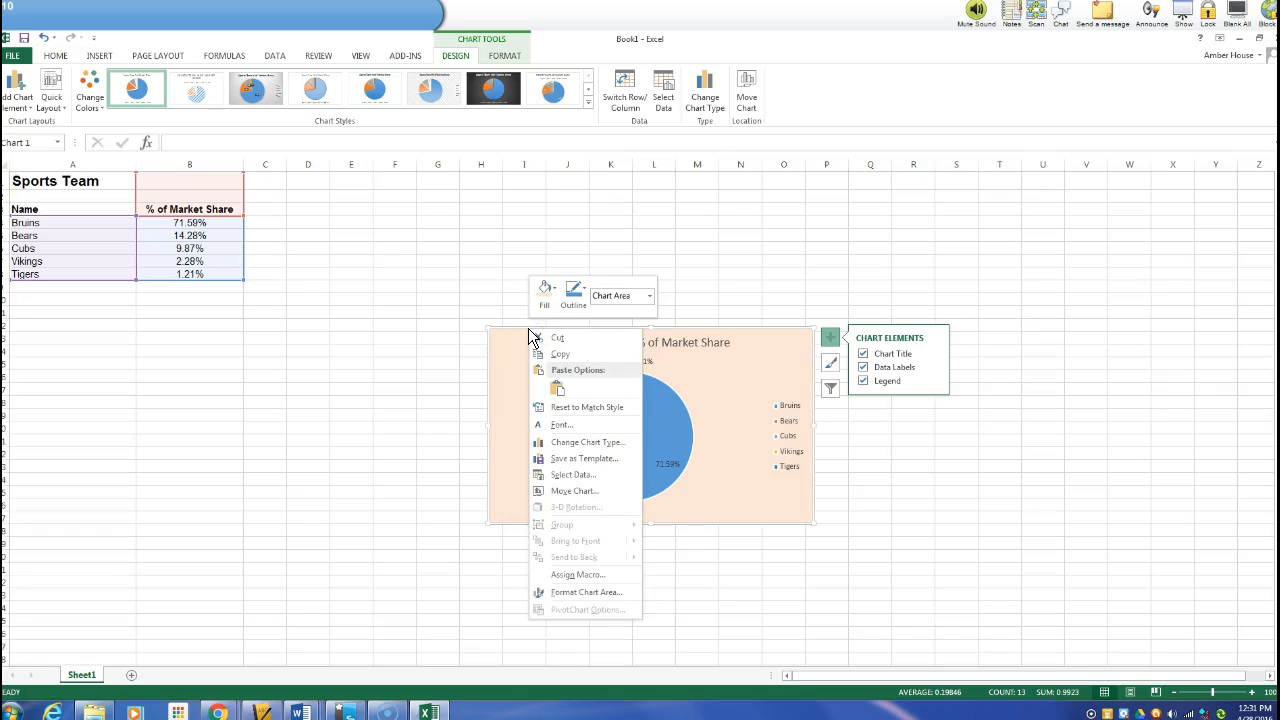
{"action": "left_click", "coordinate": [565, 590]}
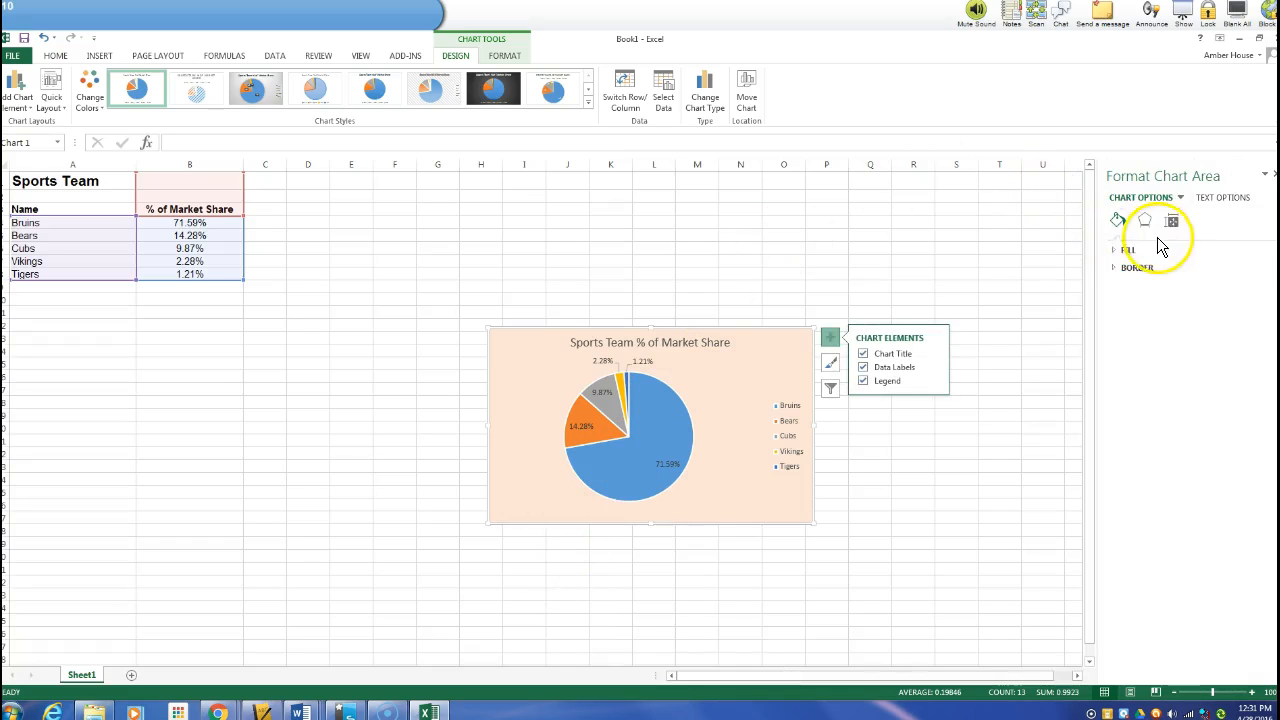
{"action": "left_click", "coordinate": [1128, 250]}
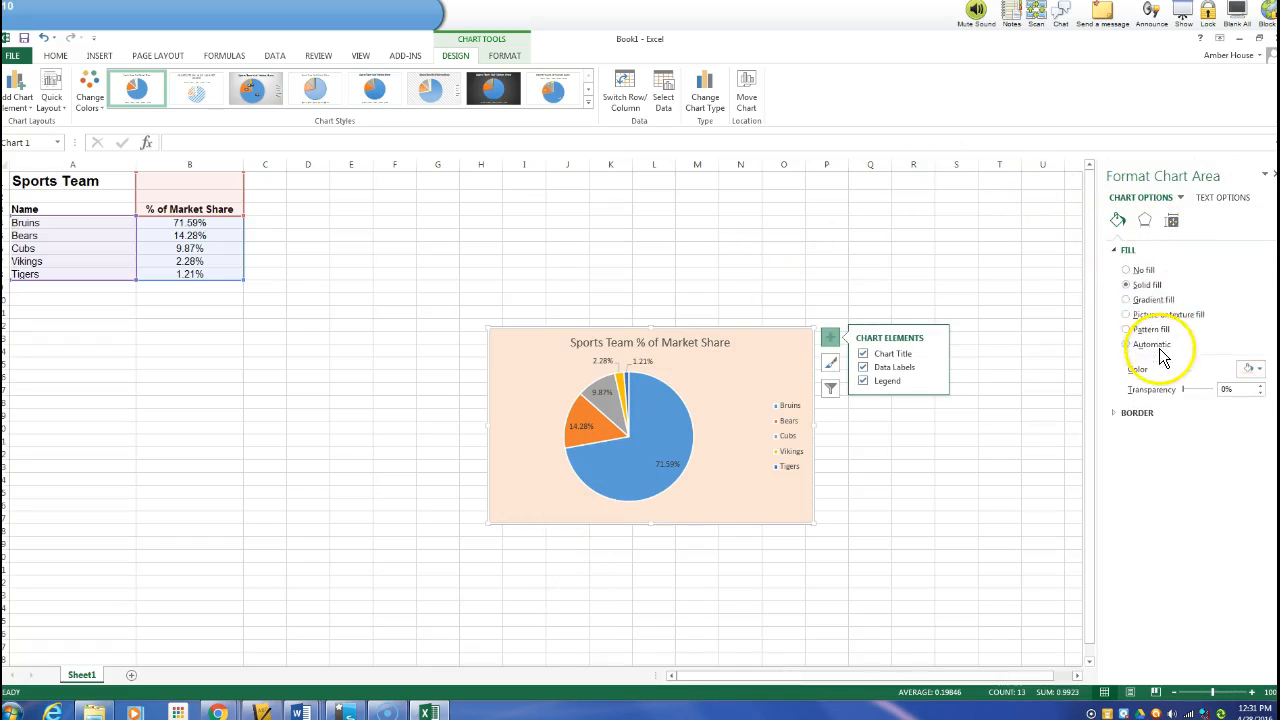
{"action": "left_click", "coordinate": [620, 378]}
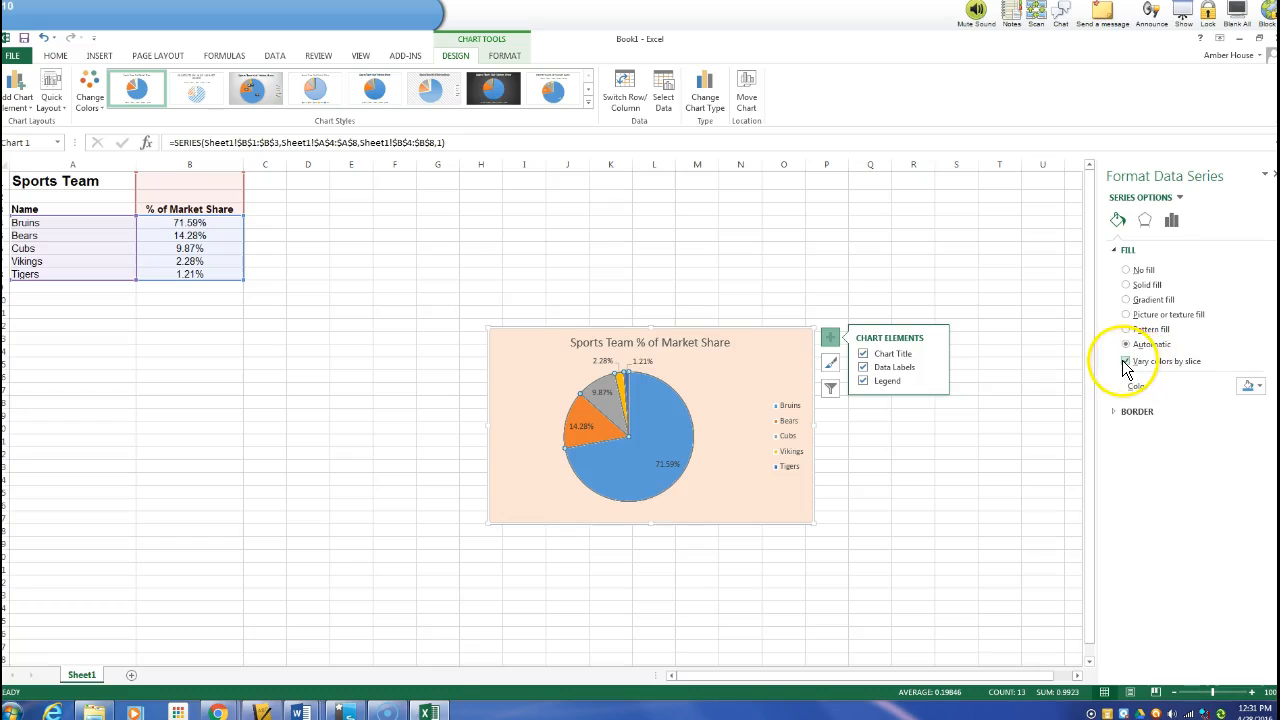
{"action": "left_click", "coordinate": [1259, 390]}
{"action": "left_click", "coordinate": [992, 279]}
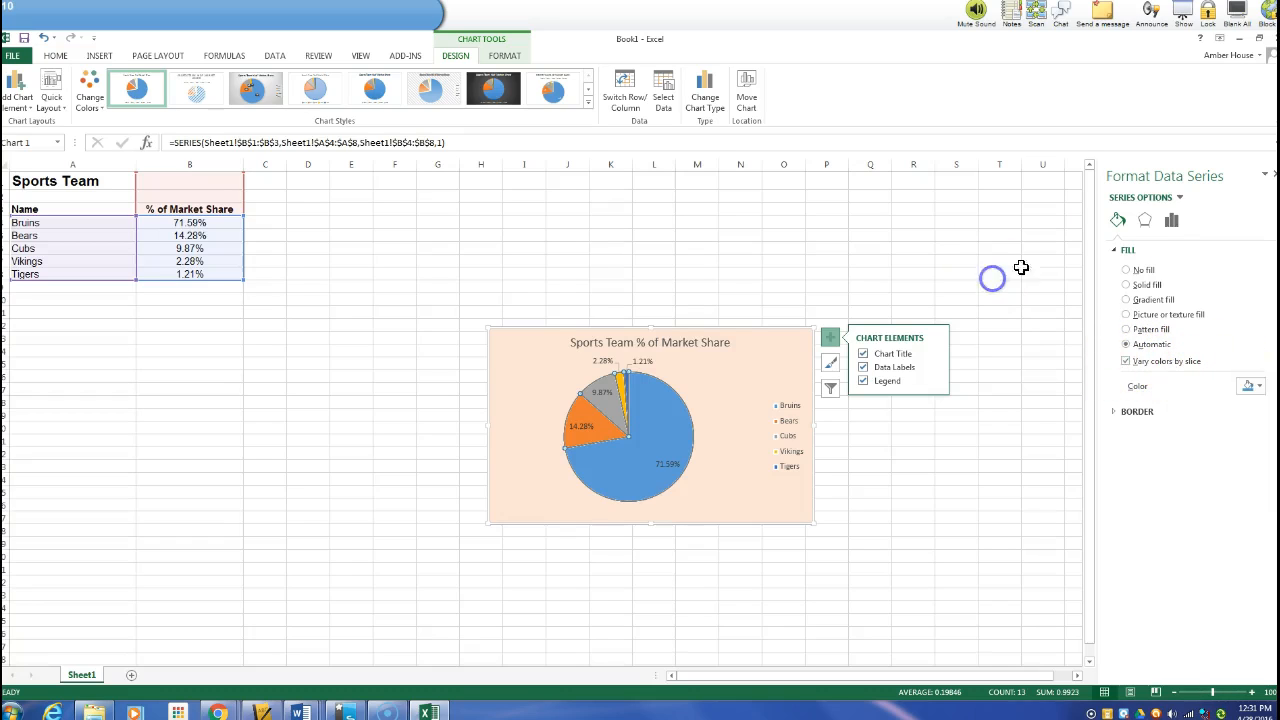
{"action": "left_click", "coordinate": [1265, 174]}
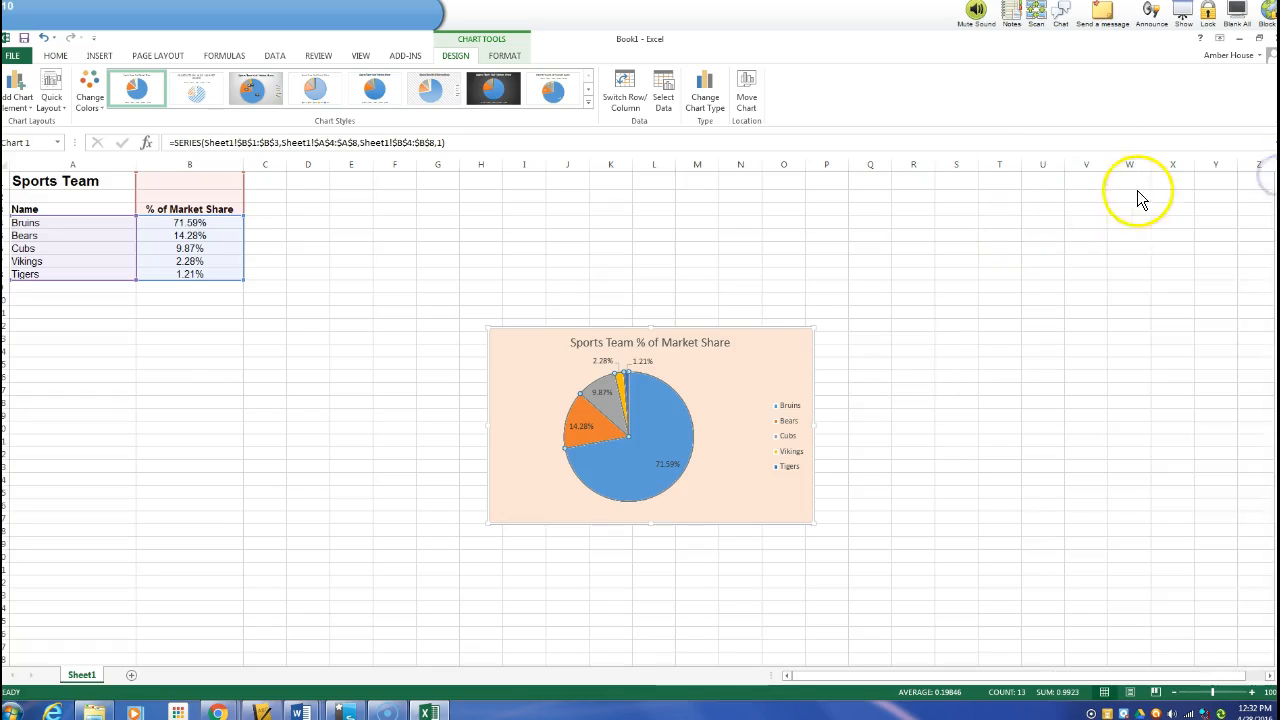
{"action": "left_click", "coordinate": [786, 250]}
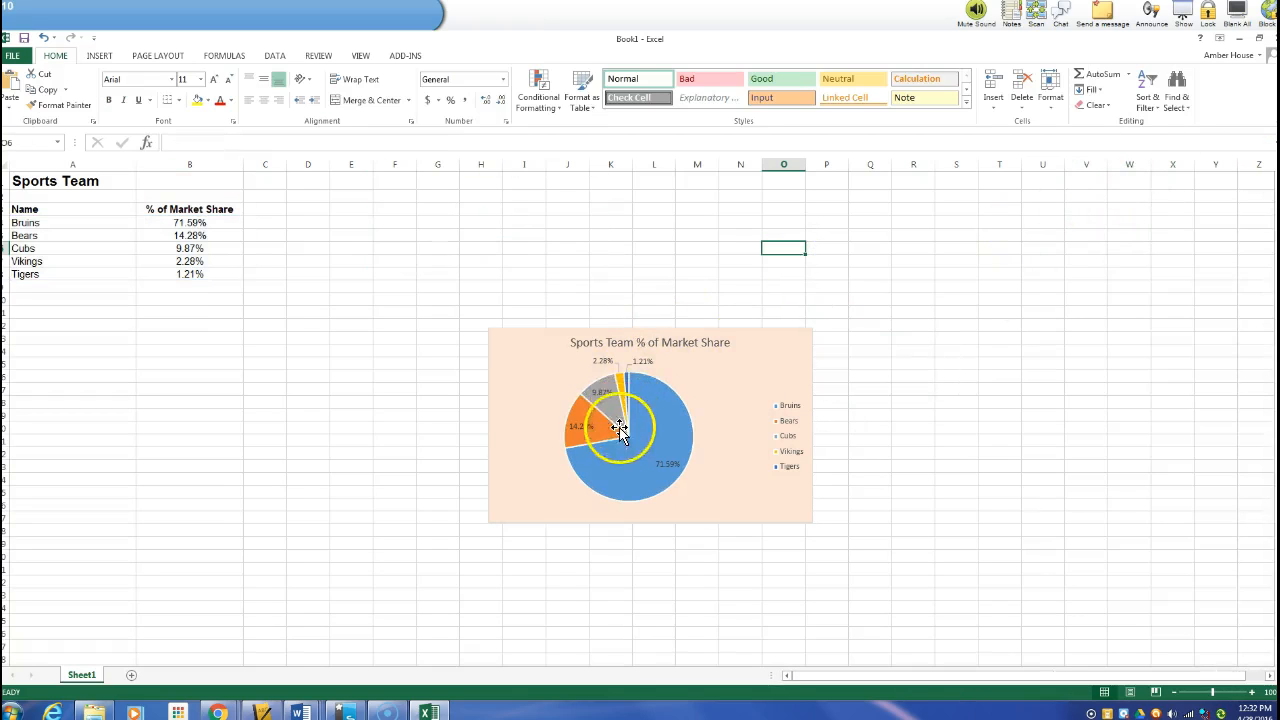
Open the chart formatting pane and fill the Bears pie slice with dark green
{"action": "left_click", "coordinate": [639, 330]}
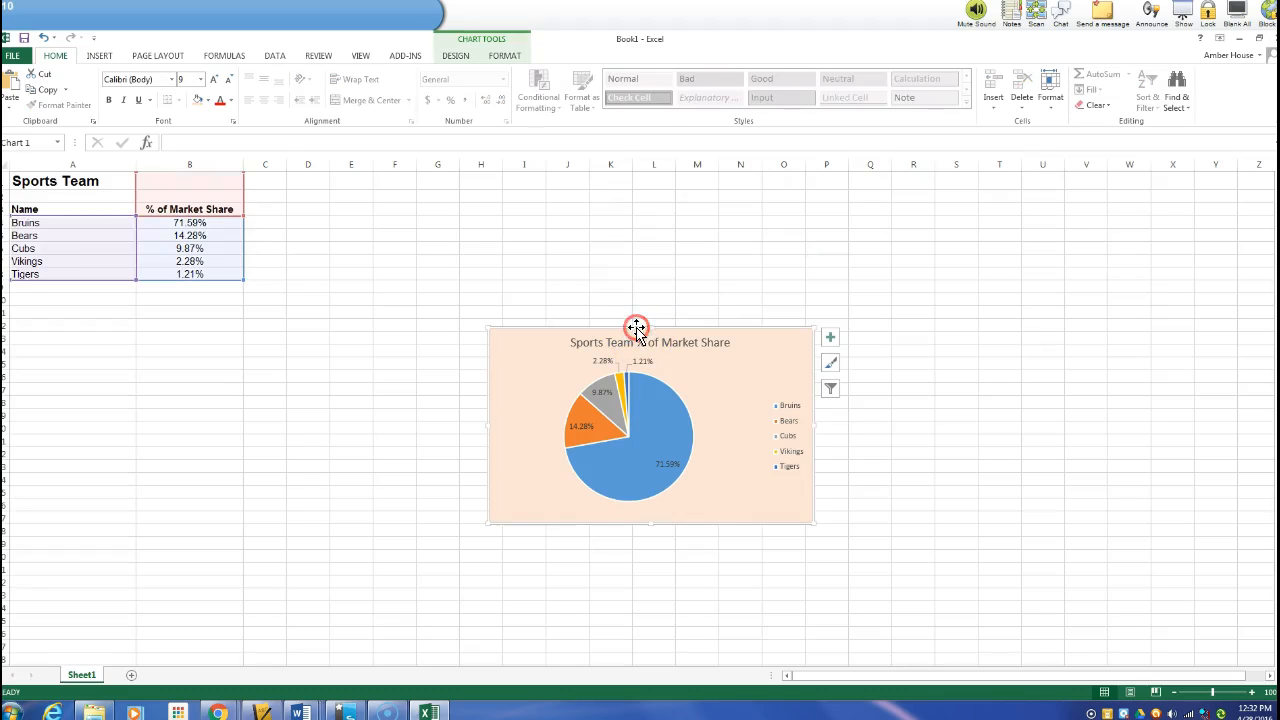
{"action": "right_click", "coordinate": [636, 330]}
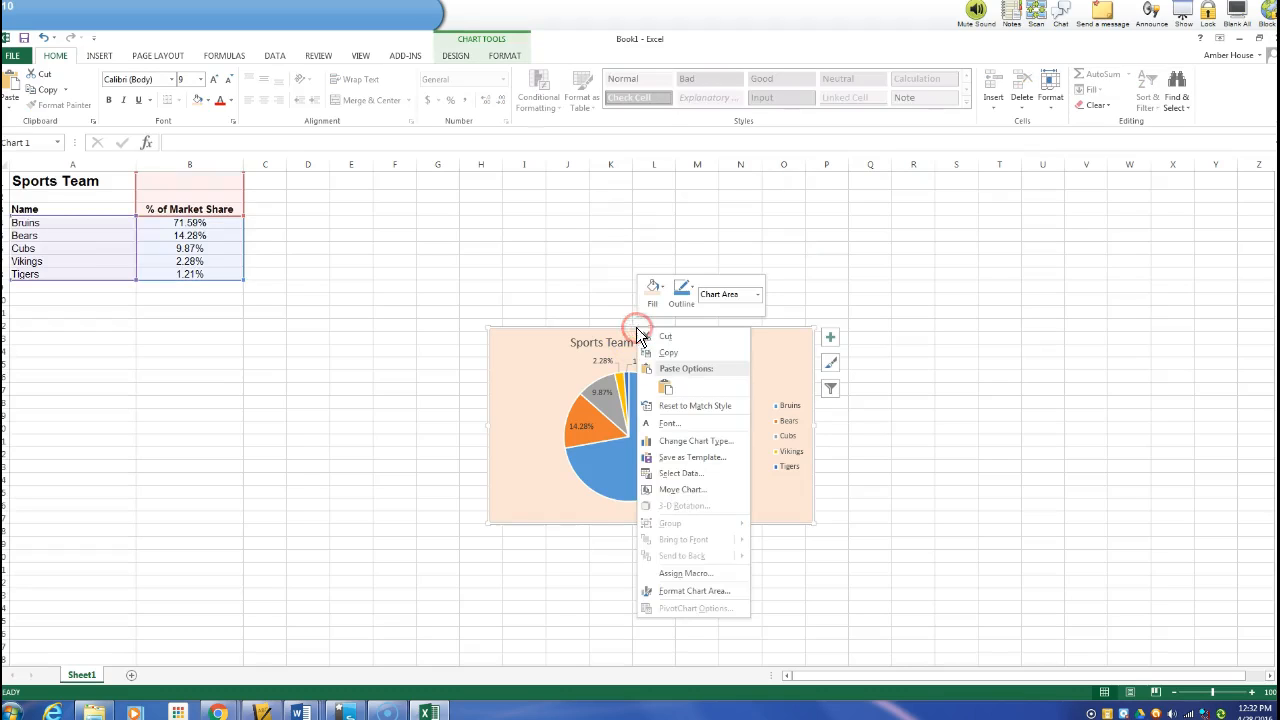
{"action": "left_click", "coordinate": [670, 592]}
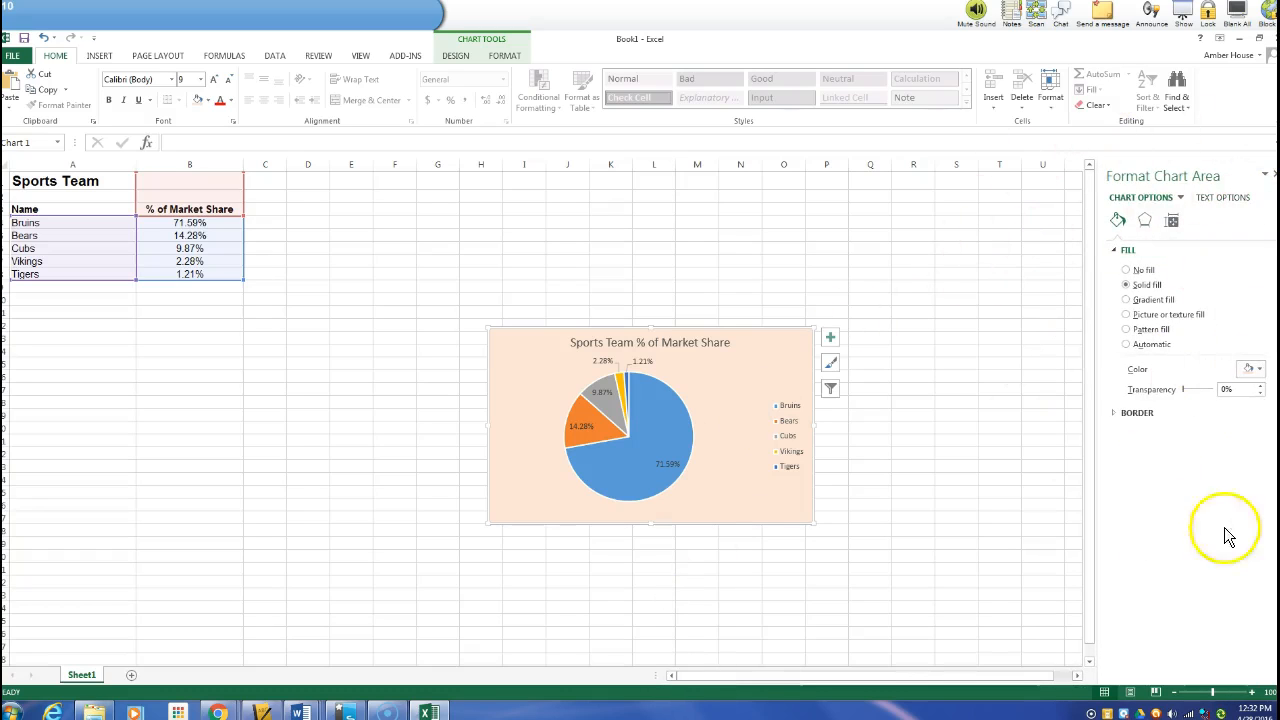
{"action": "left_click", "coordinate": [596, 388]}
{"action": "left_click", "coordinate": [607, 383]}
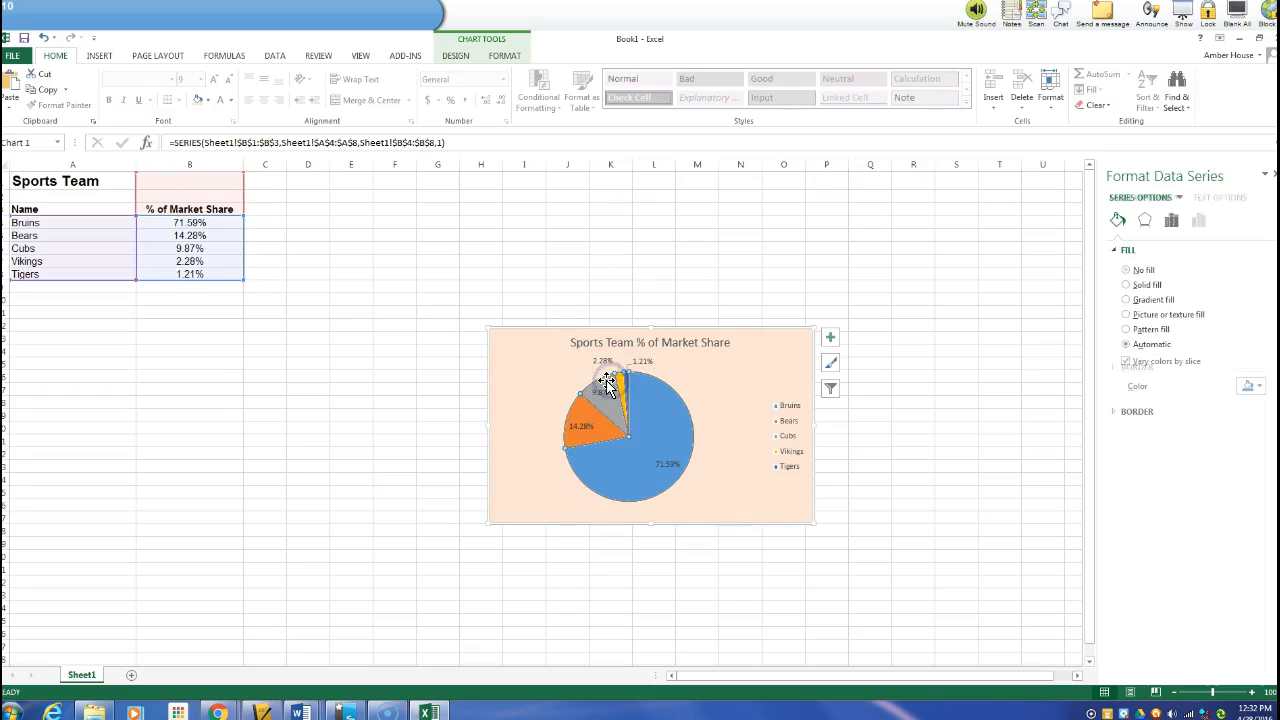
{"action": "left_click", "coordinate": [605, 386]}
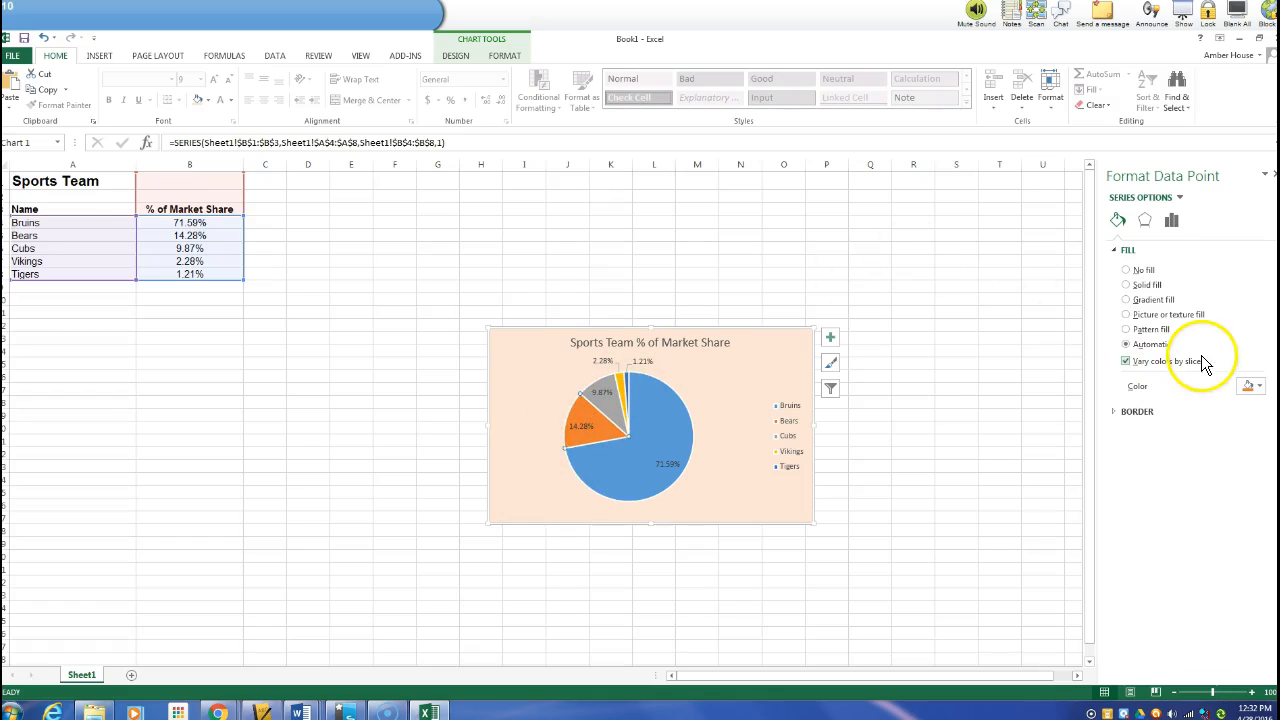
{"action": "left_click", "coordinate": [1256, 388]}
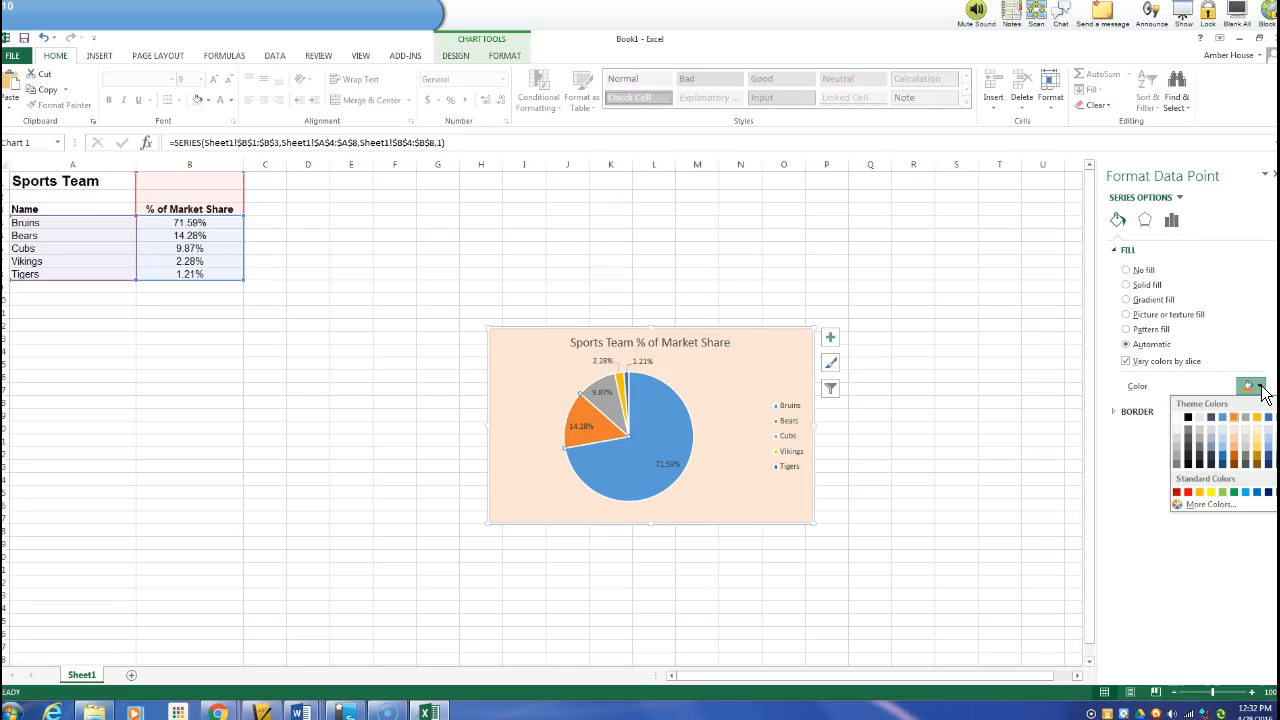
{"action": "left_click", "coordinate": [1279, 455]}
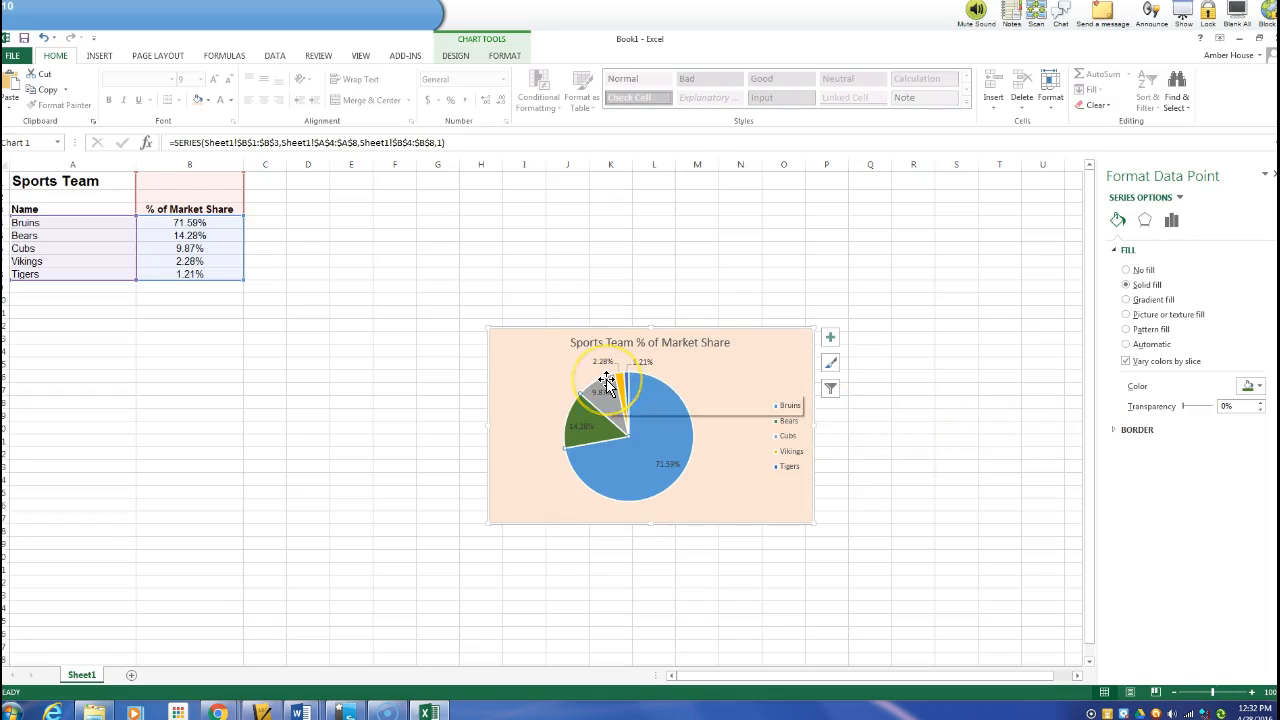
Fill the Bruins pie slice with purple
{"action": "left_click", "coordinate": [630, 462]}
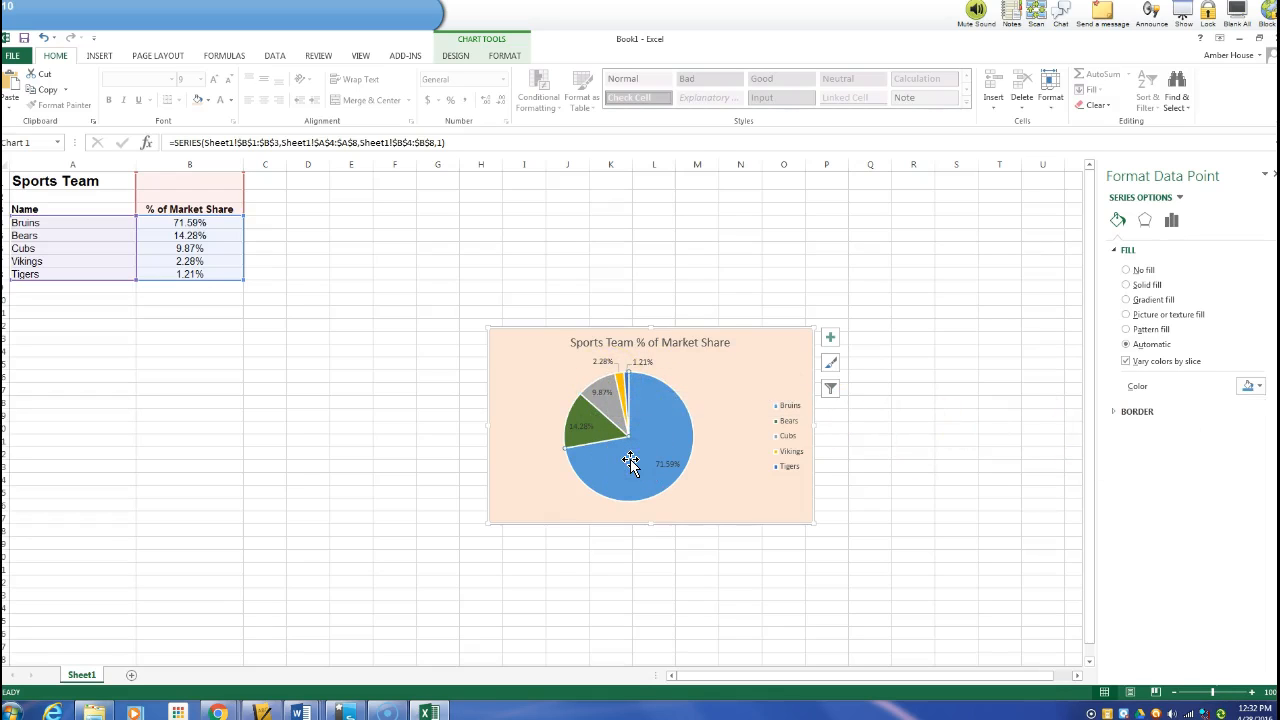
{"action": "left_click", "coordinate": [1249, 386]}
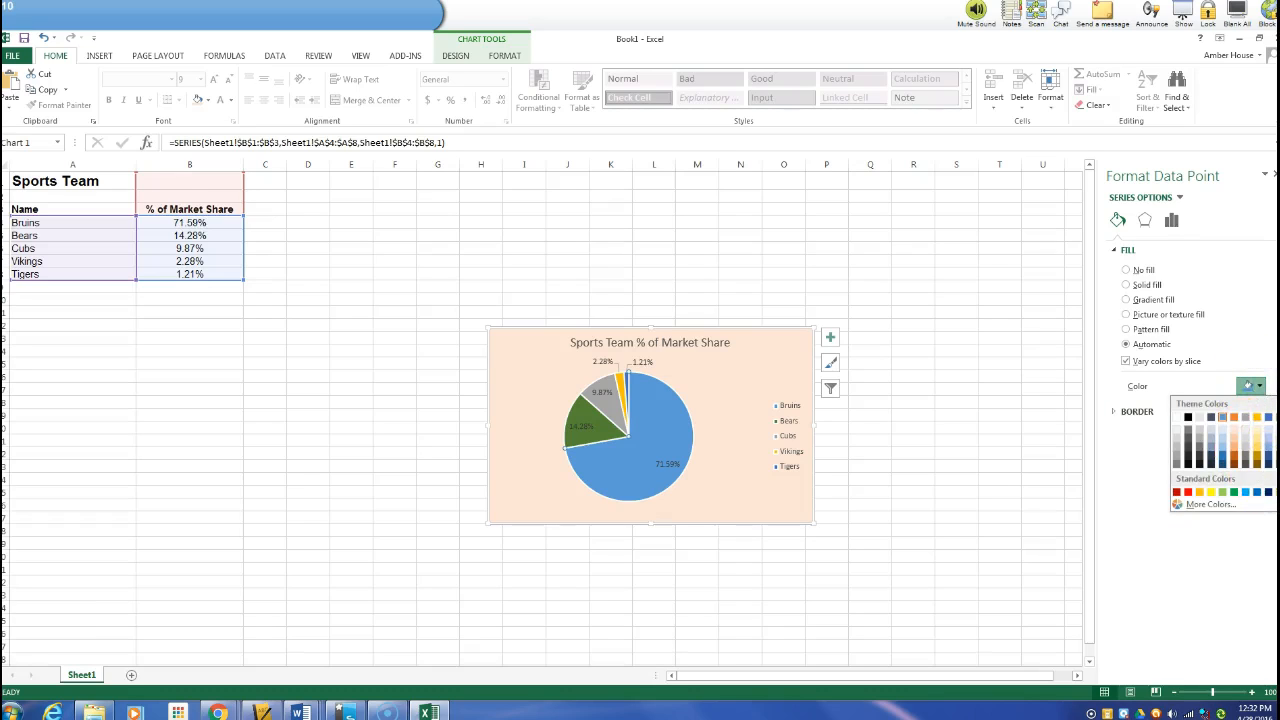
{"action": "left_click", "coordinate": [1268, 492]}
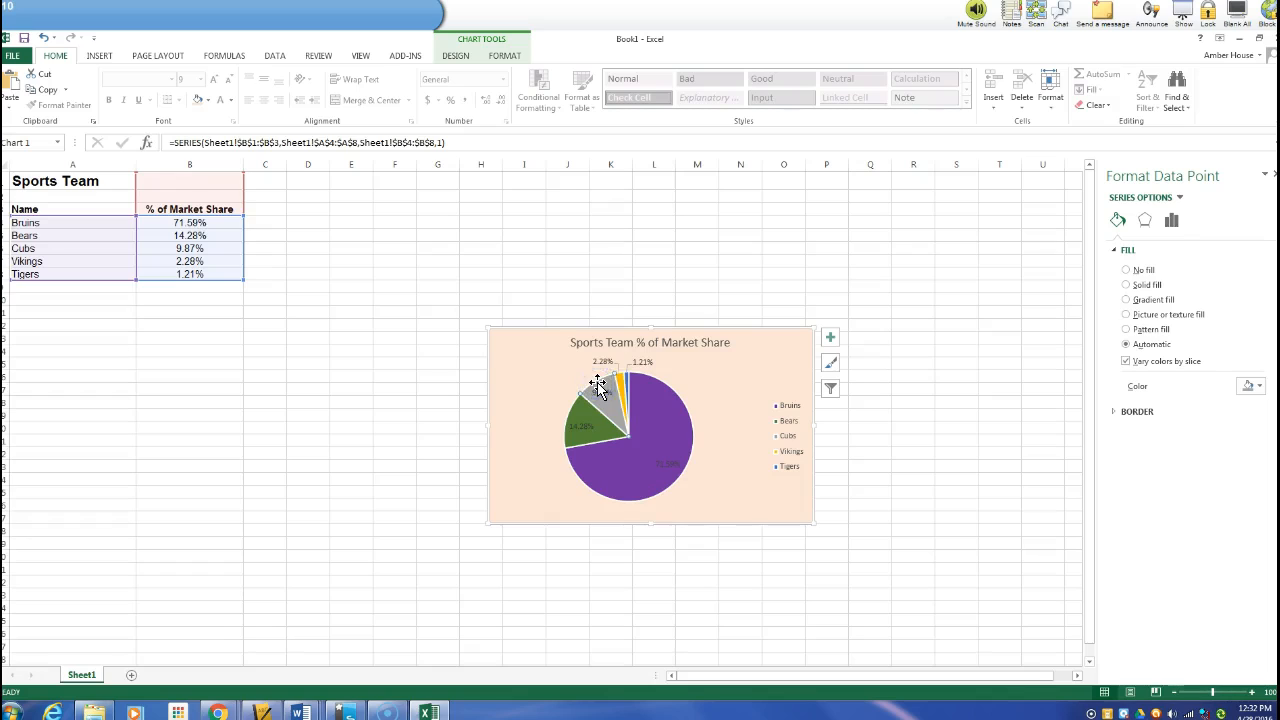
Fill the Cubs pie slice with yellow
{"action": "left_click", "coordinate": [1260, 386]}
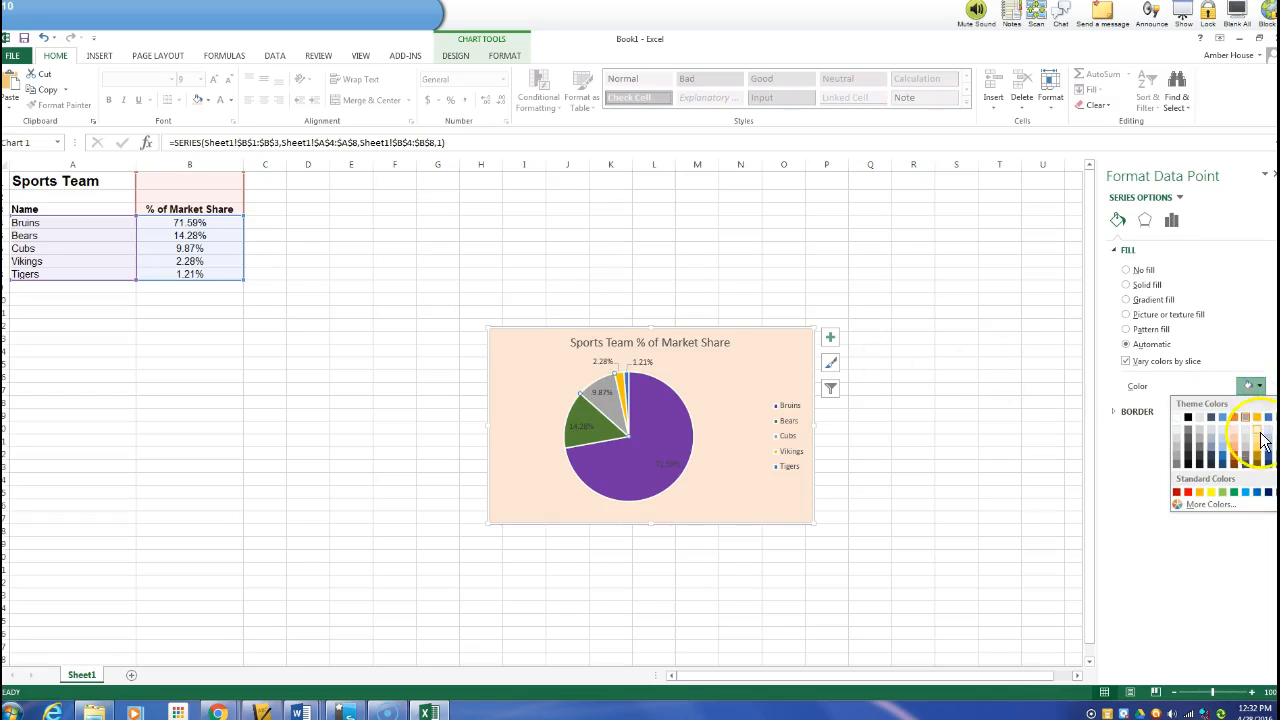
{"action": "left_click", "coordinate": [1208, 492]}
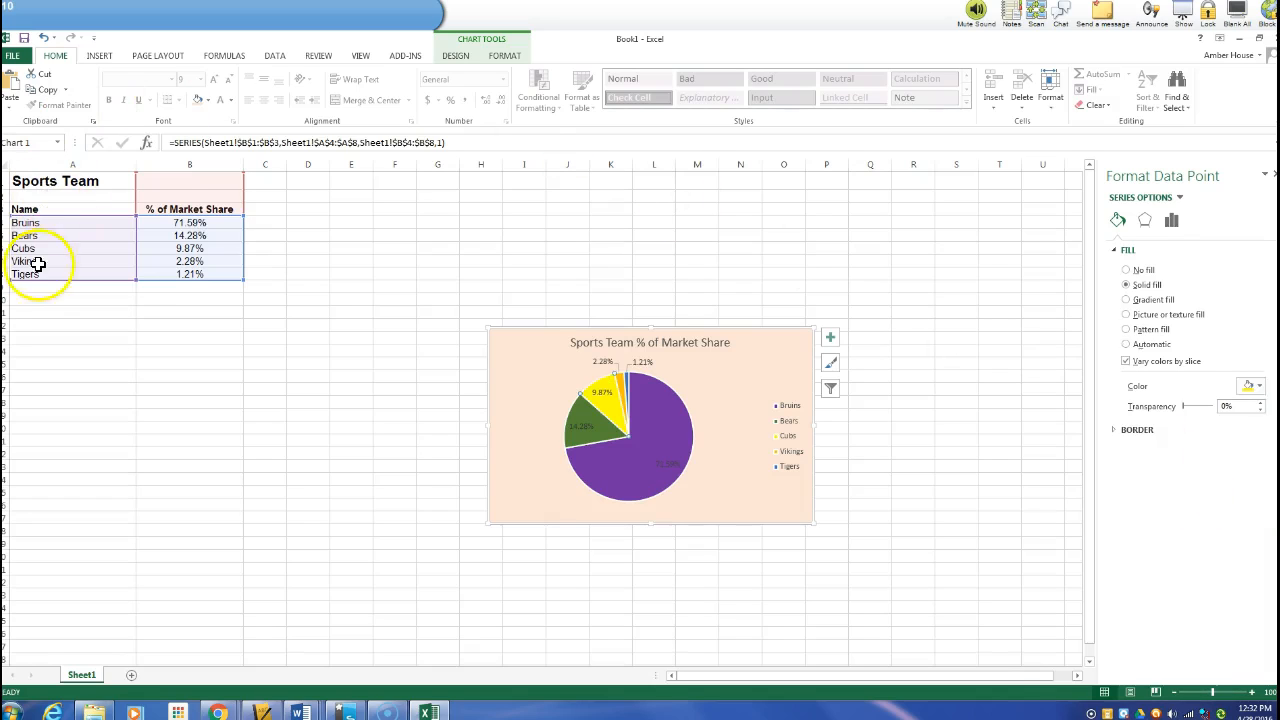
Fill the Vikings pie slice with light blue
{"action": "left_click", "coordinate": [620, 377]}
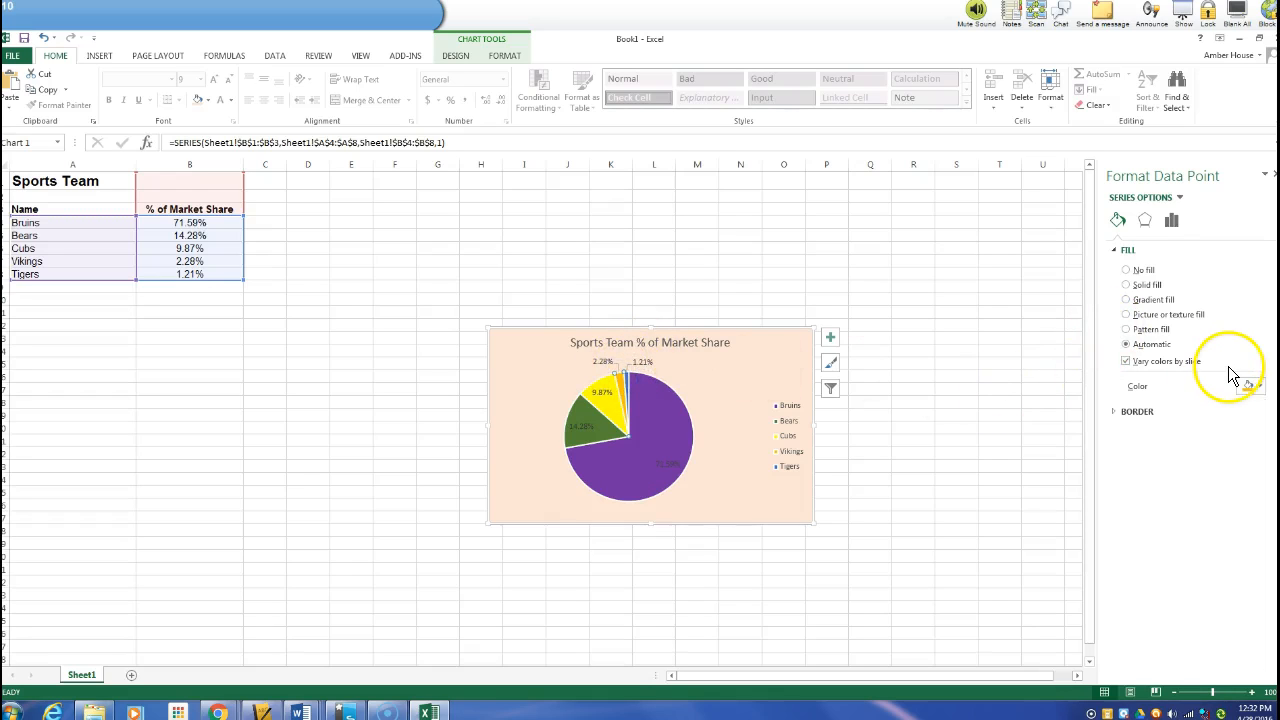
{"action": "left_click", "coordinate": [1257, 386]}
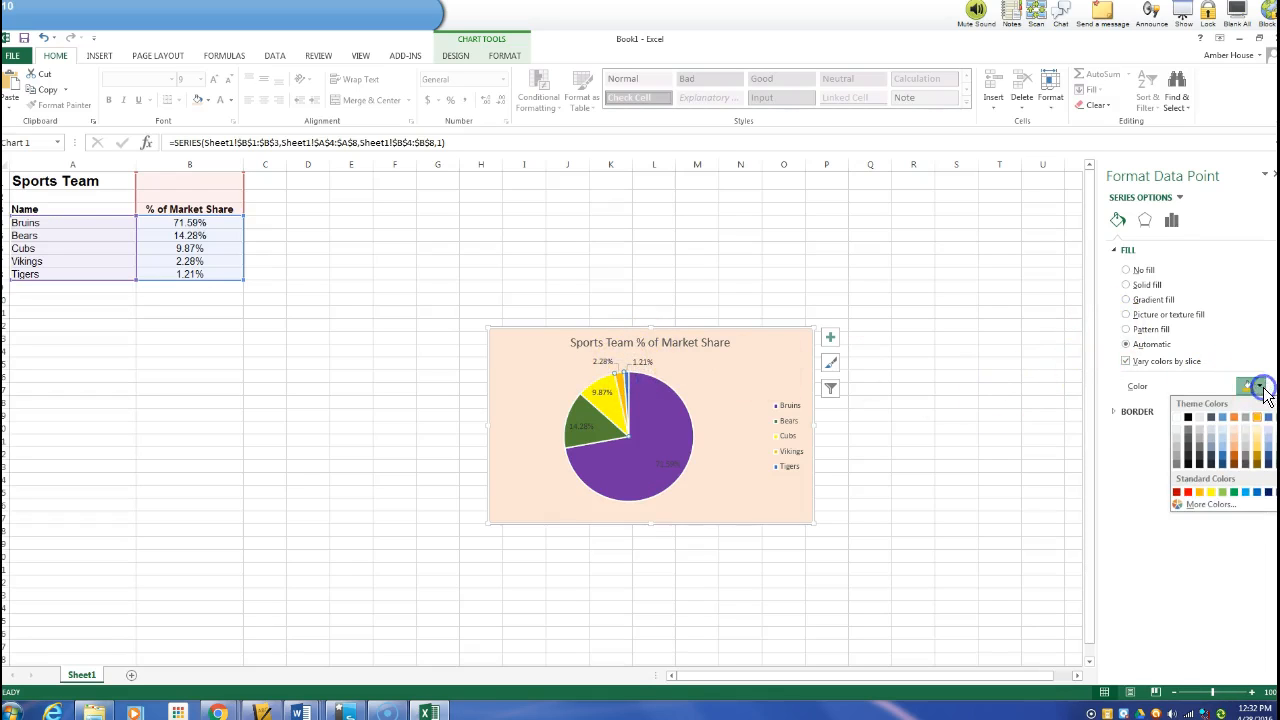
{"action": "left_click", "coordinate": [1246, 491]}
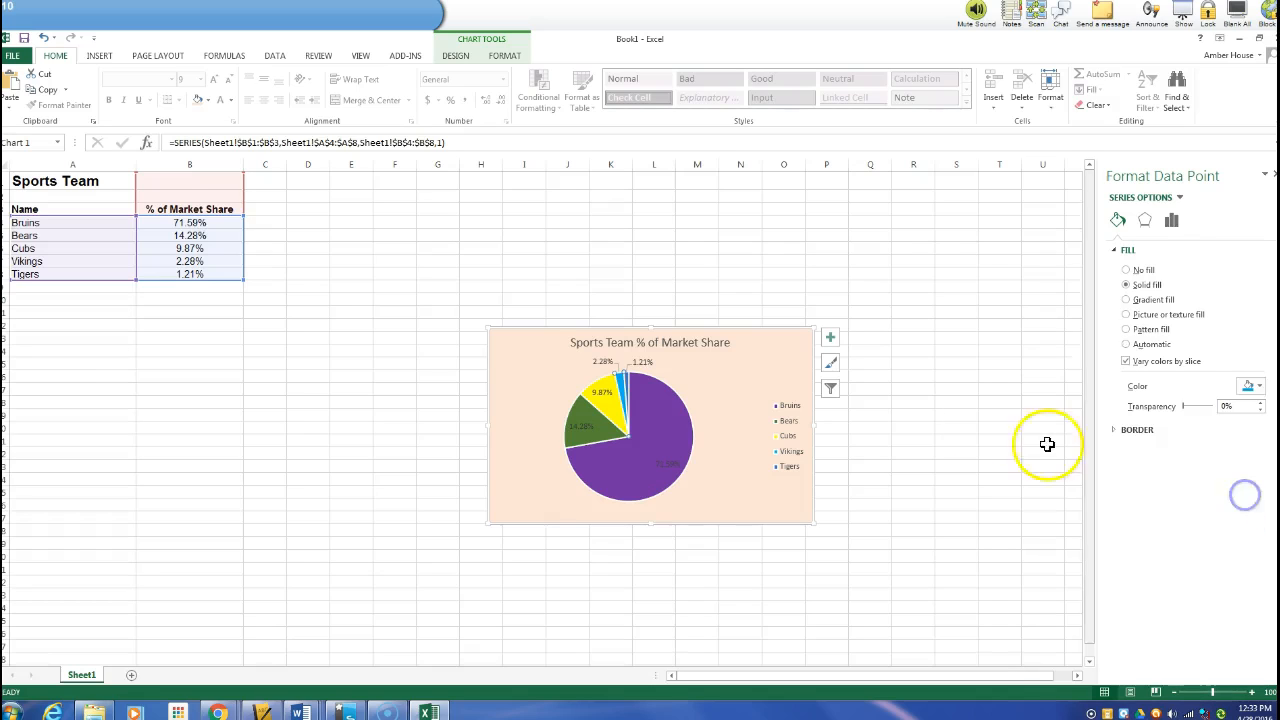
Fill the Tigers pie slice with a custom pink colour of RGB 243, 21, 211
{"action": "left_click", "coordinate": [620, 372]}
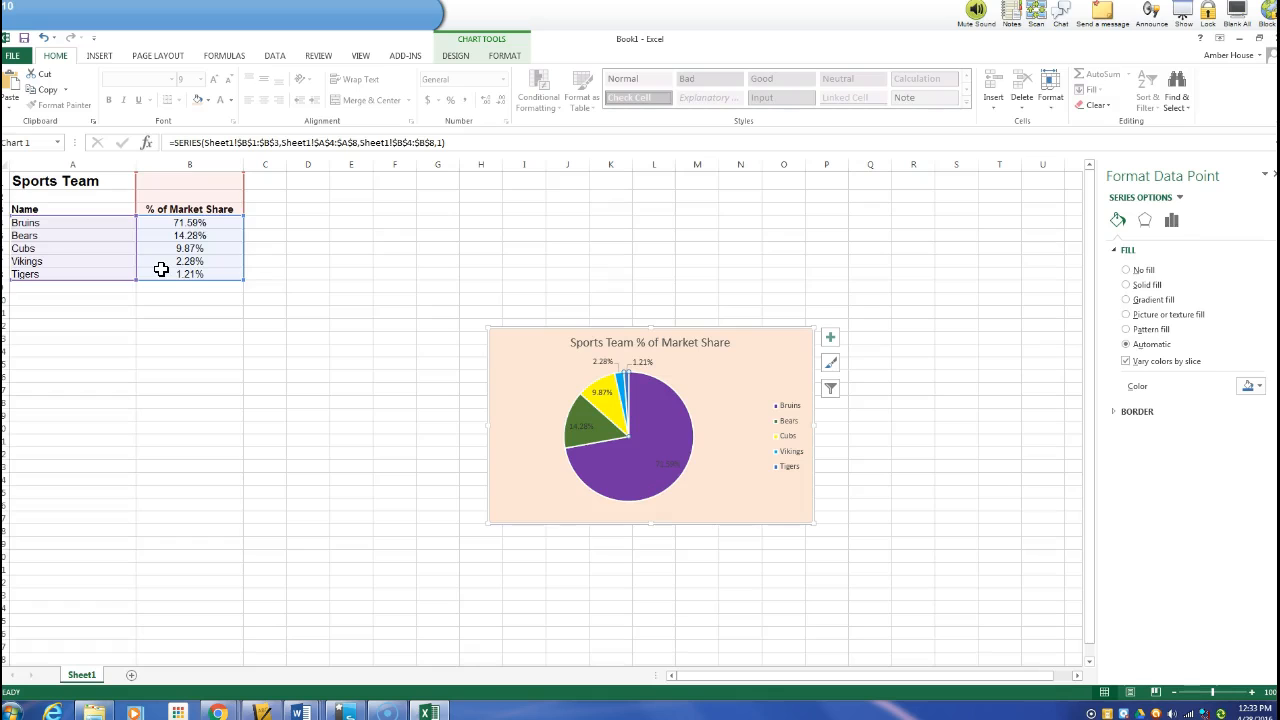
{"action": "left_click", "coordinate": [1258, 387]}
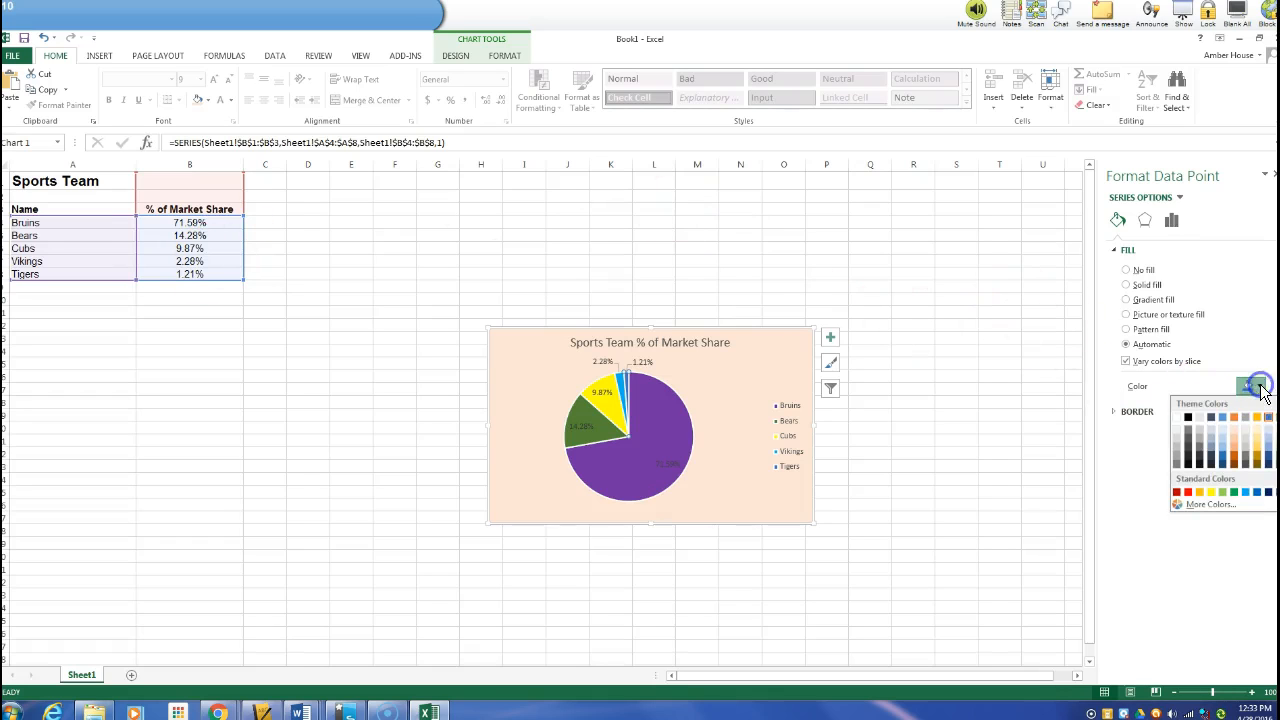
{"action": "left_click", "coordinate": [1210, 506]}
{"action": "left_click", "coordinate": [644, 471]}
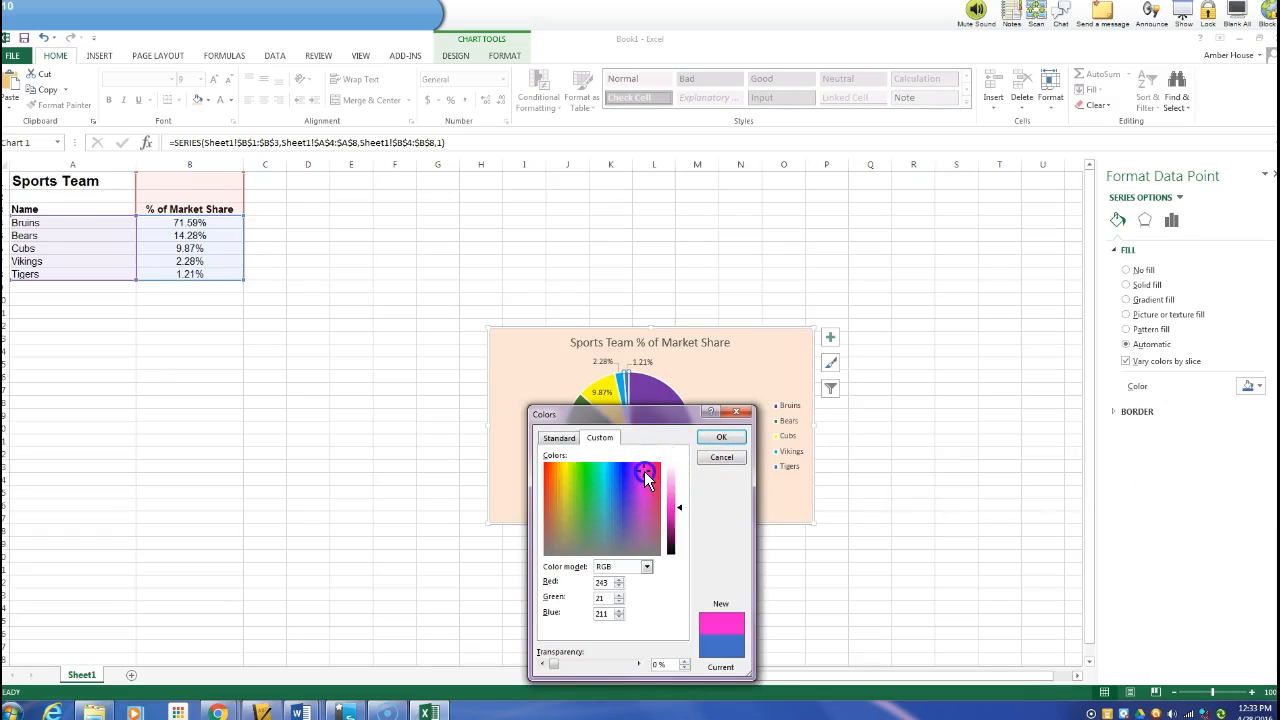
{"action": "left_click", "coordinate": [721, 437]}
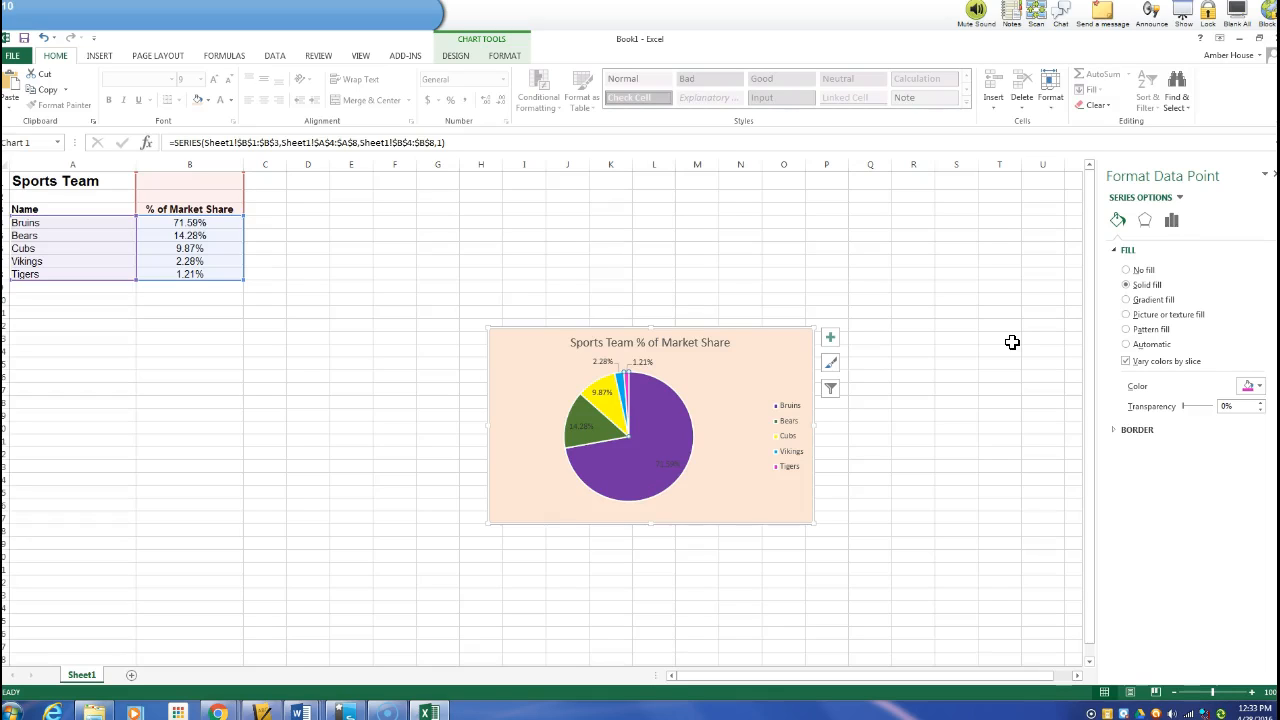
Fill the chart legend's background with a light theme colour
{"action": "left_click", "coordinate": [788, 403]}
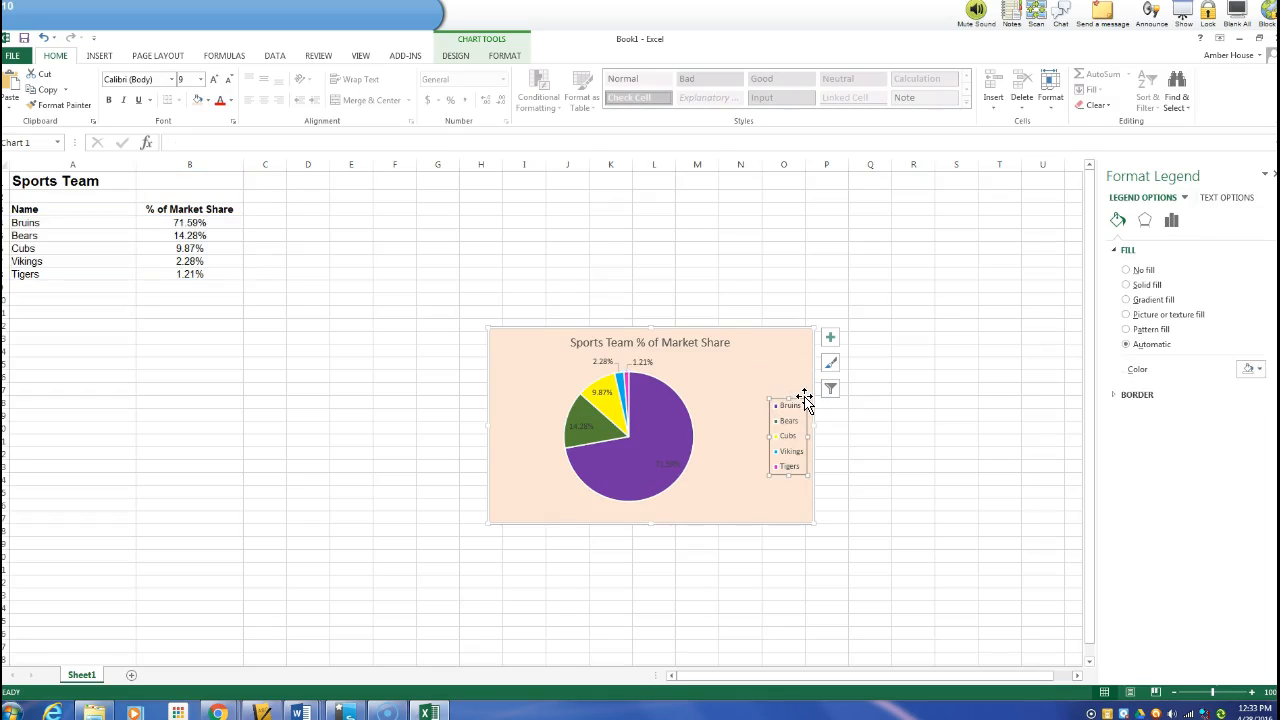
{"action": "left_click", "coordinate": [804, 396]}
{"action": "left_click", "coordinate": [800, 405]}
{"action": "left_click", "coordinate": [1257, 371]}
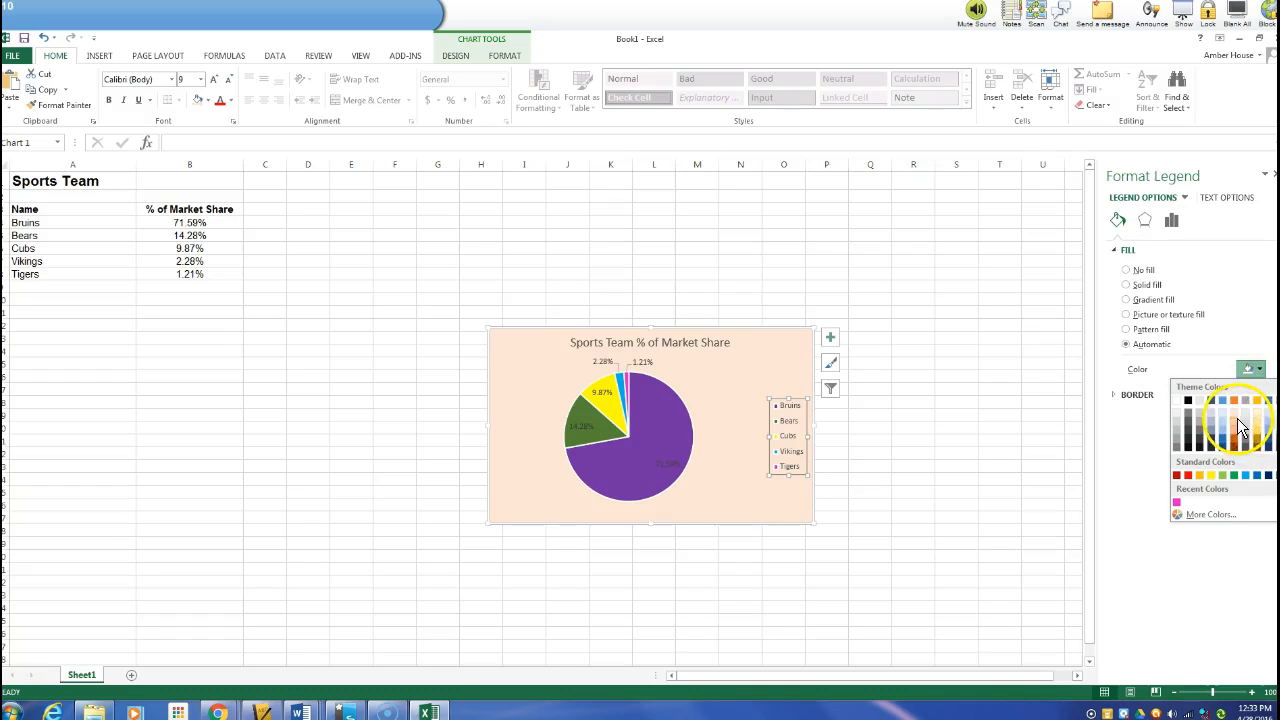
{"action": "left_click", "coordinate": [1228, 420]}
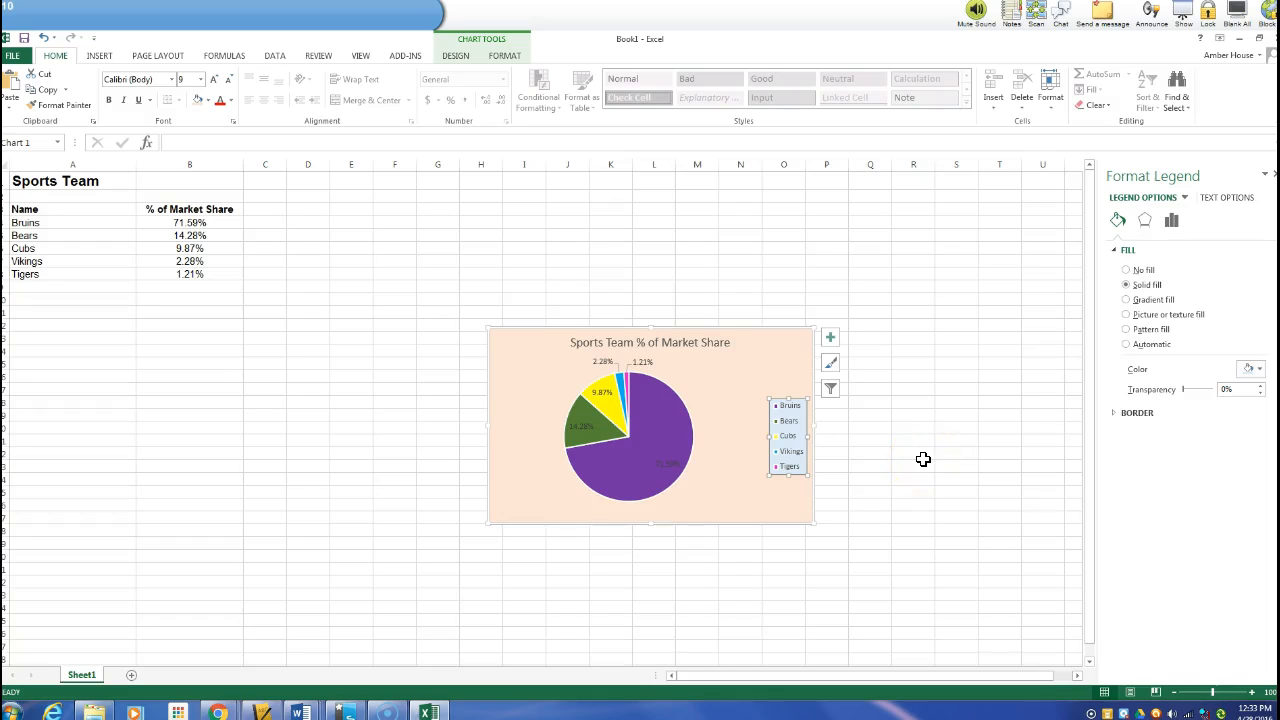
Set the legend's font size to 12
{"action": "right_click", "coordinate": [786, 414]}
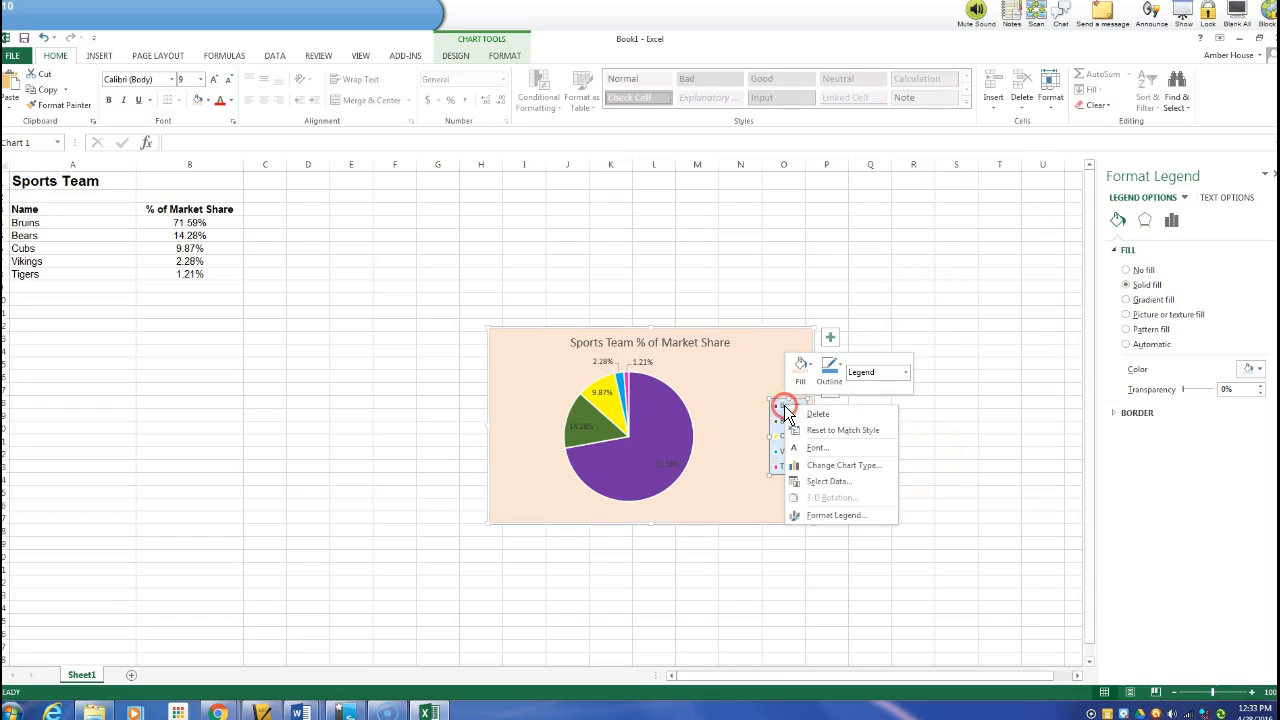
{"action": "left_click", "coordinate": [847, 449]}
{"action": "left_click", "coordinate": [757, 317]}
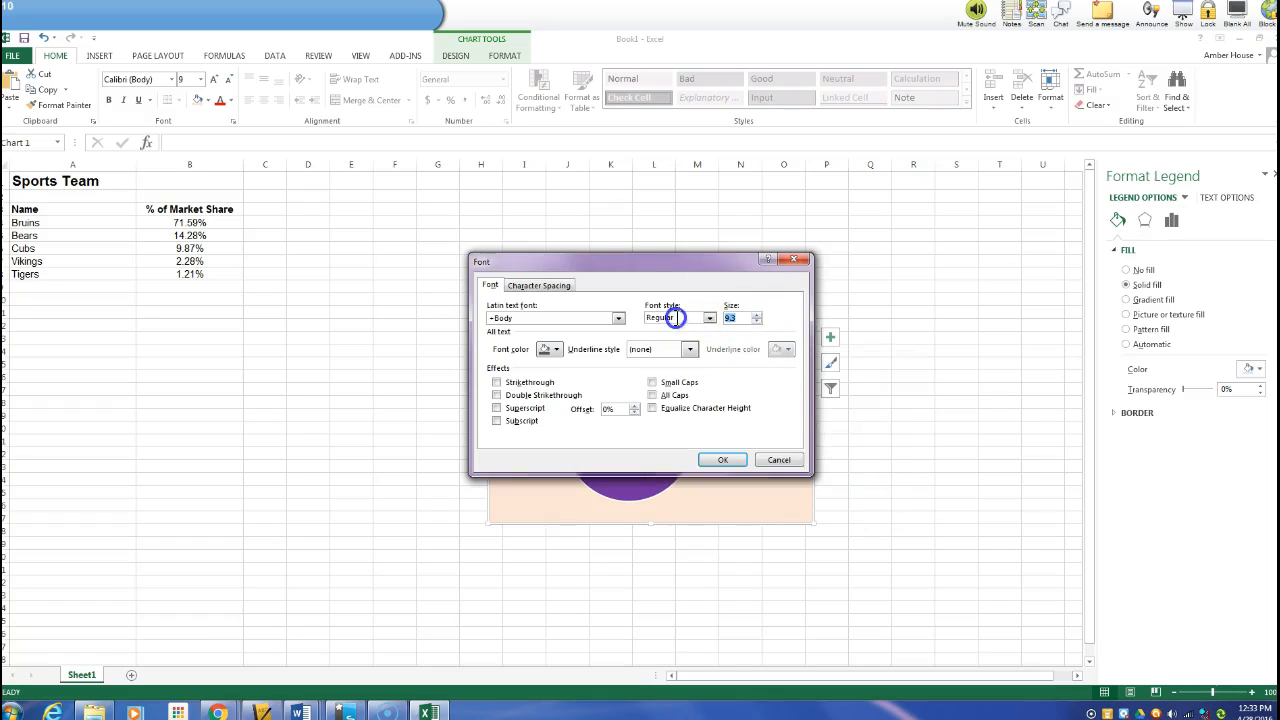
{"action": "type", "text": "12"}
{"action": "left_click", "coordinate": [723, 460]}
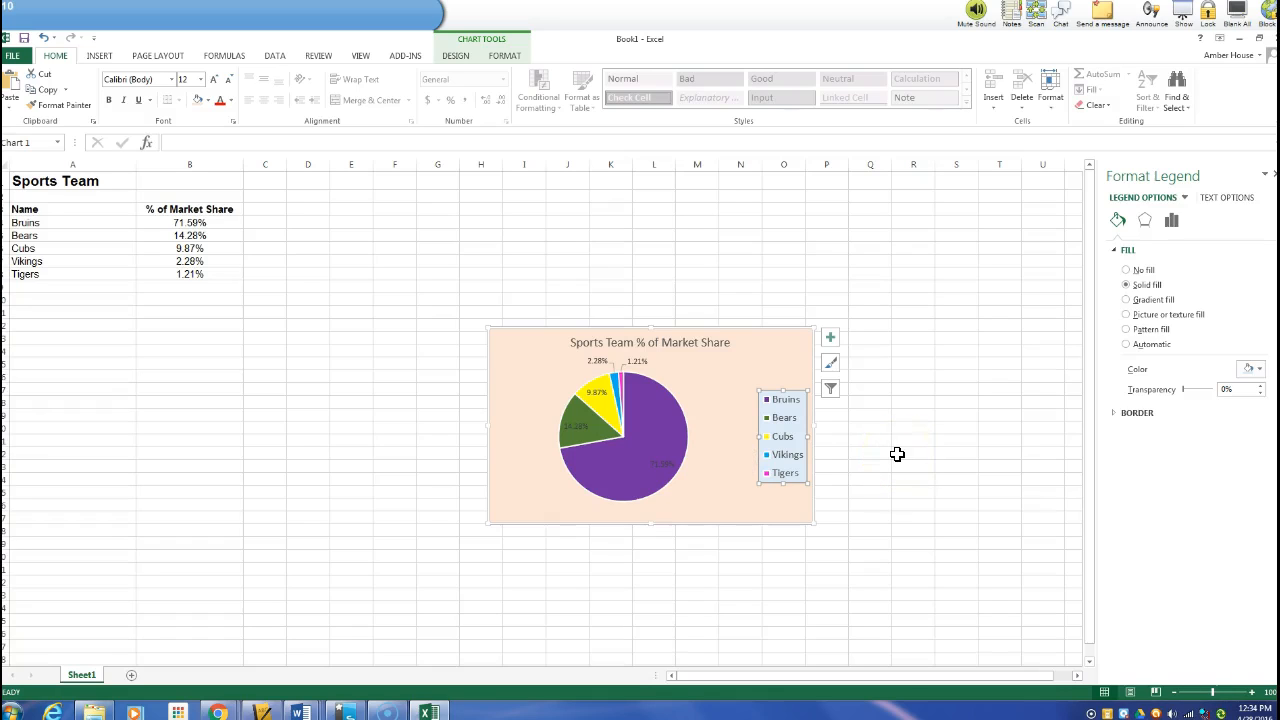
Set the chart title's text fill colour to a standard blue
{"action": "left_click", "coordinate": [697, 345]}
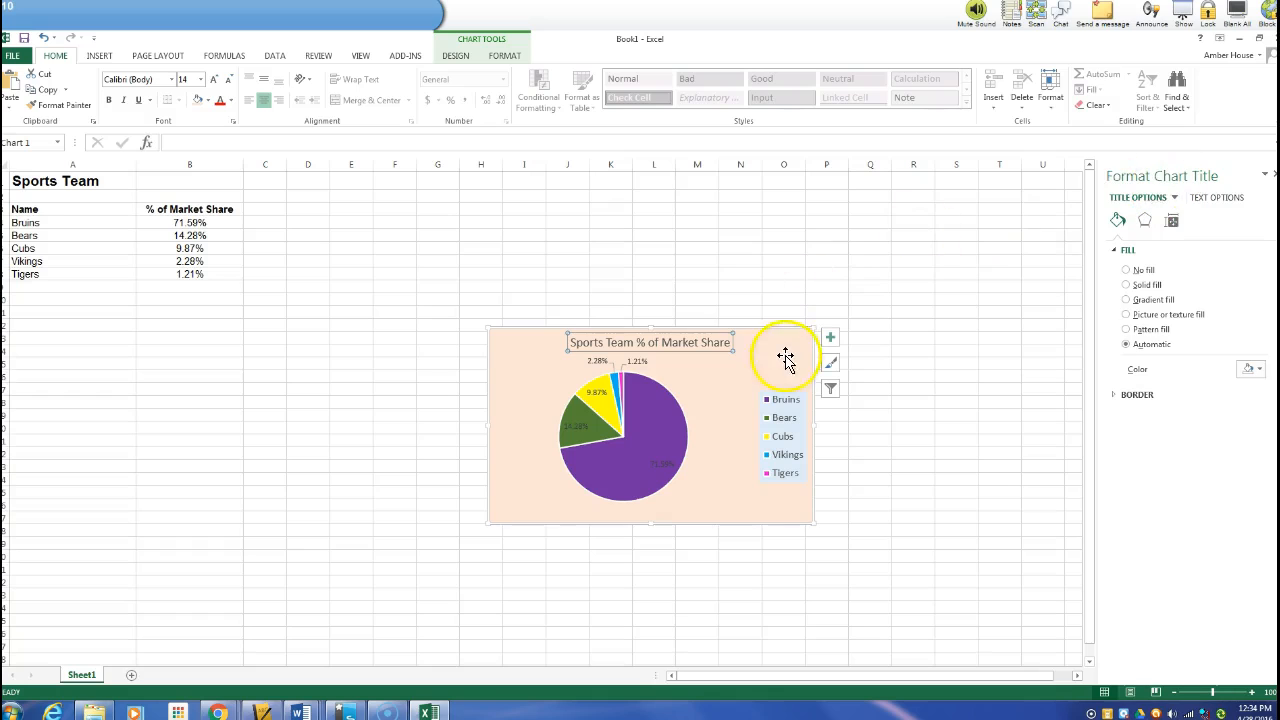
{"action": "right_click", "coordinate": [720, 336]}
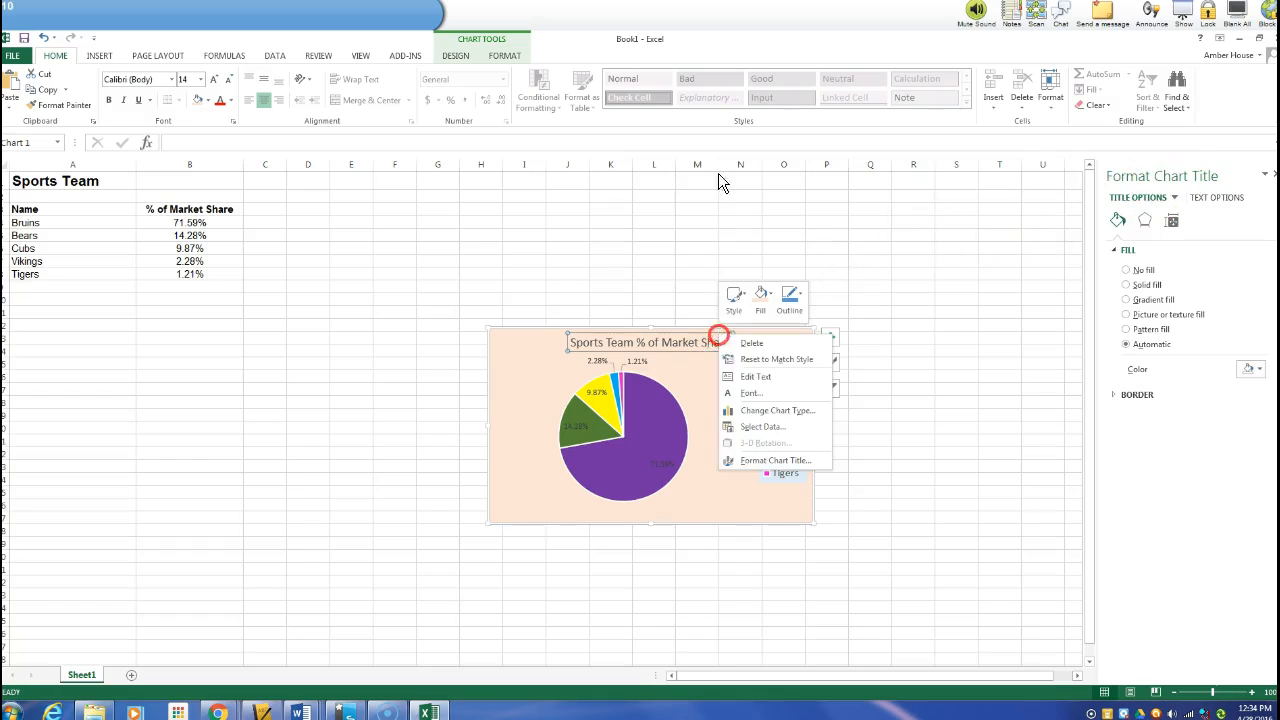
{"action": "left_click", "coordinate": [750, 460]}
{"action": "left_click", "coordinate": [741, 456]}
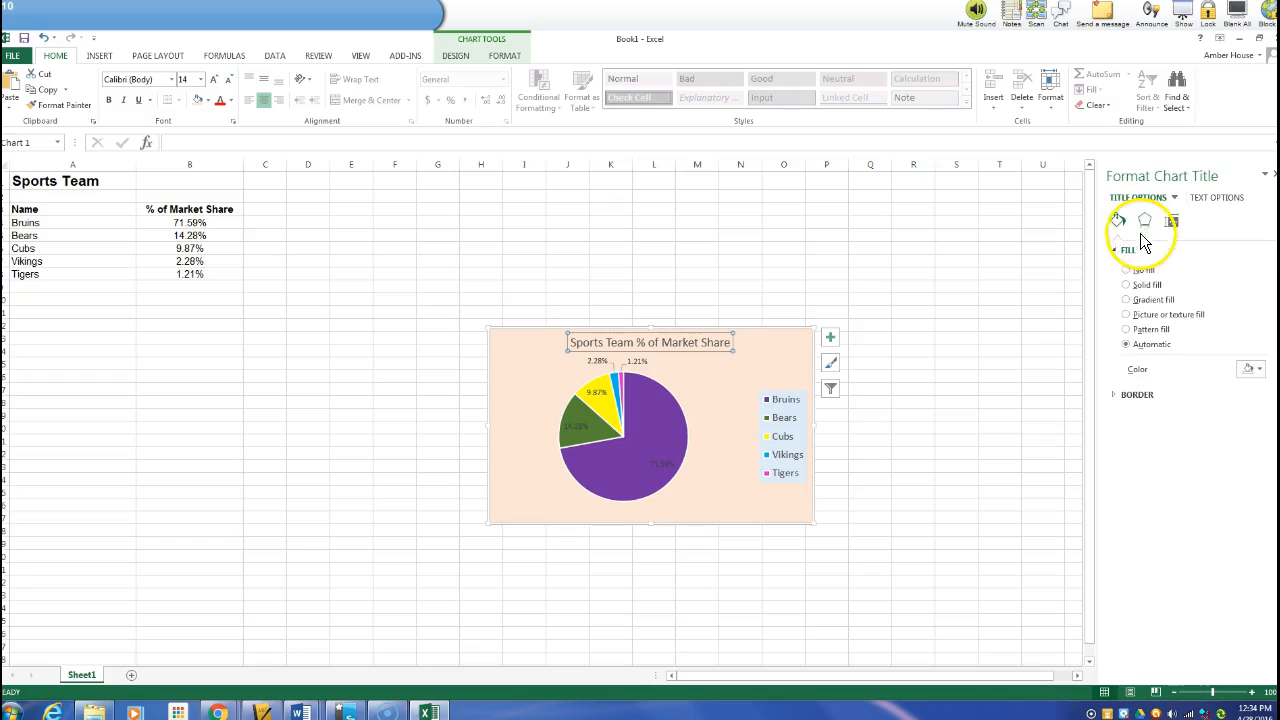
{"action": "left_click", "coordinate": [1258, 378]}
{"action": "left_click", "coordinate": [1257, 376]}
{"action": "left_click", "coordinate": [1146, 221]}
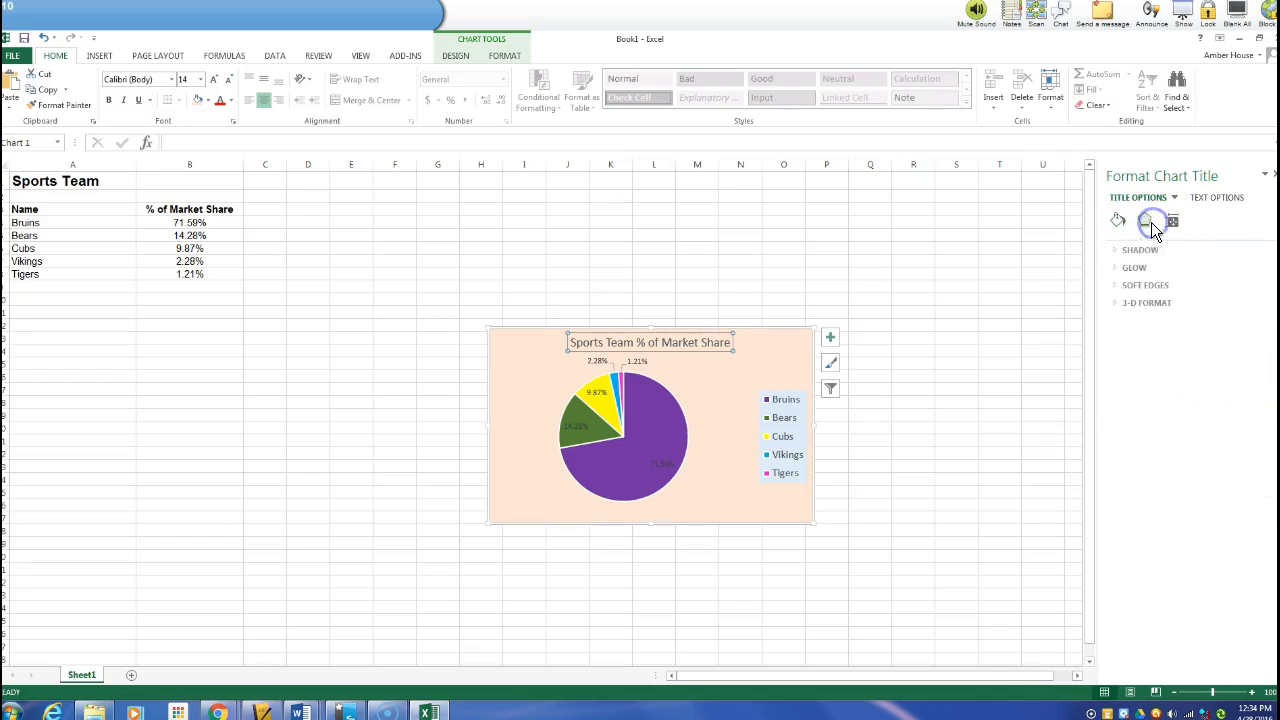
{"action": "left_click", "coordinate": [1116, 219]}
{"action": "left_click", "coordinate": [1174, 224]}
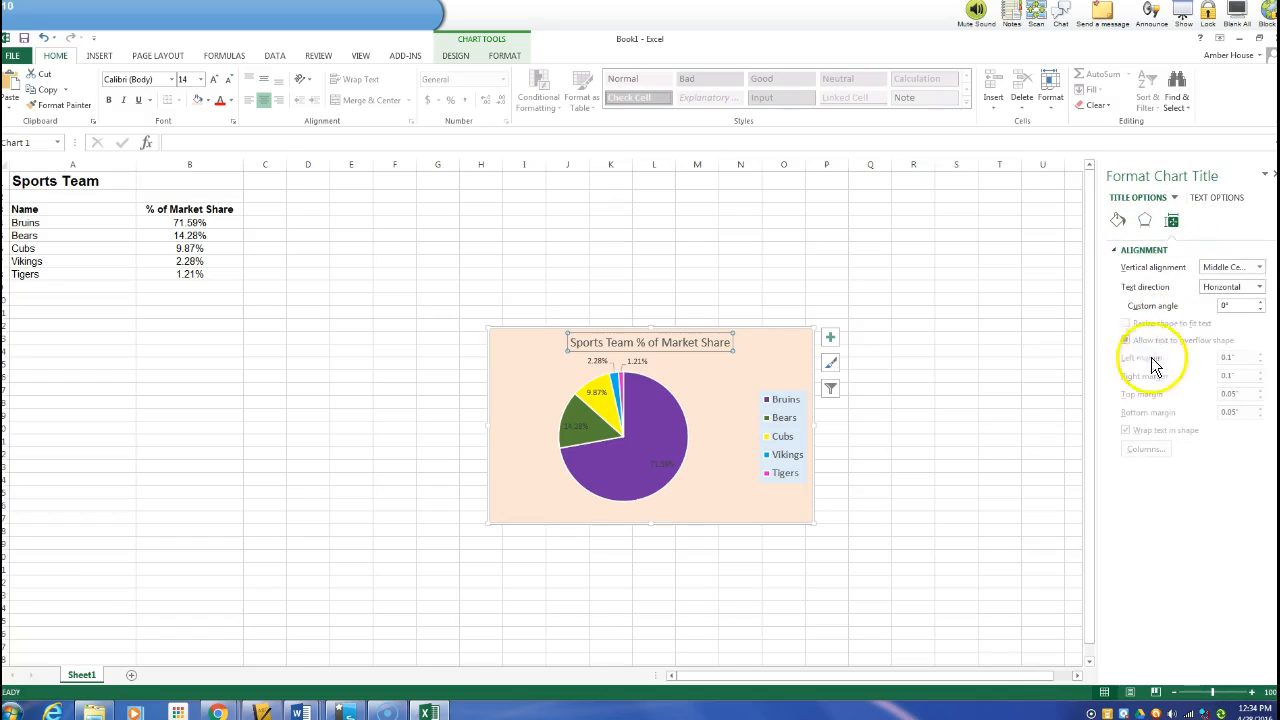
{"action": "left_click", "coordinate": [1146, 221]}
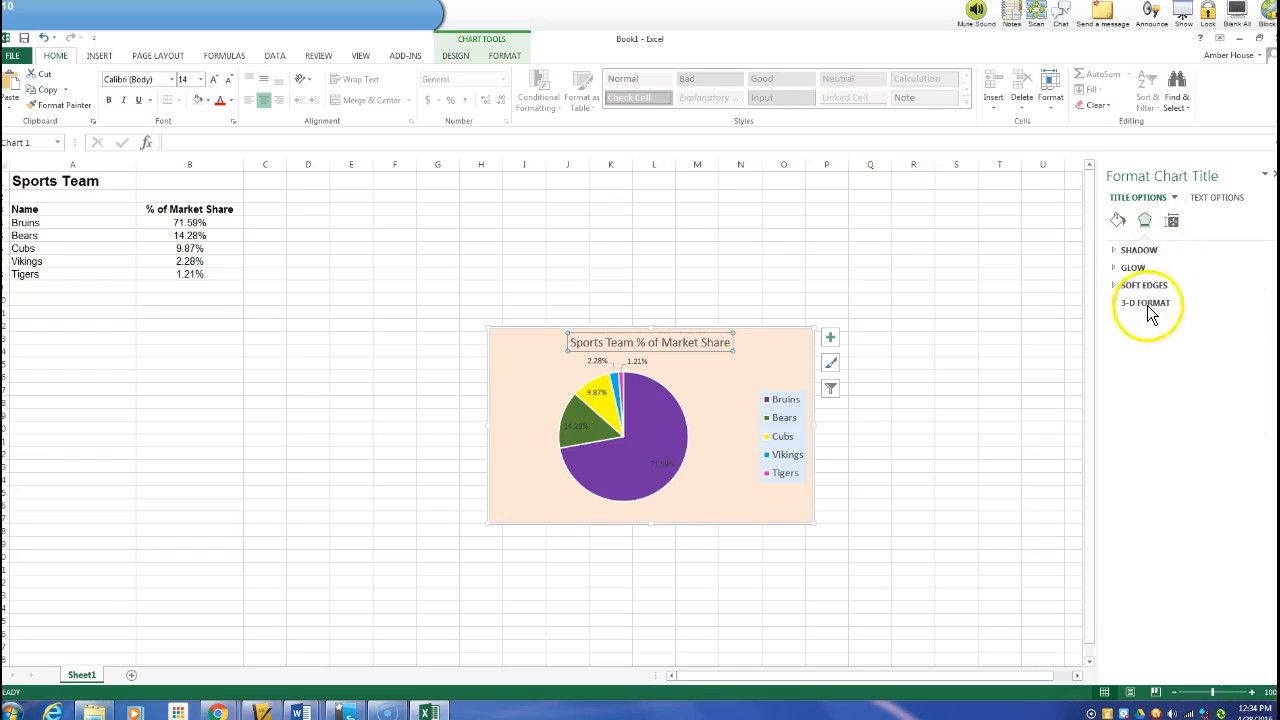
{"action": "left_click", "coordinate": [1205, 198]}
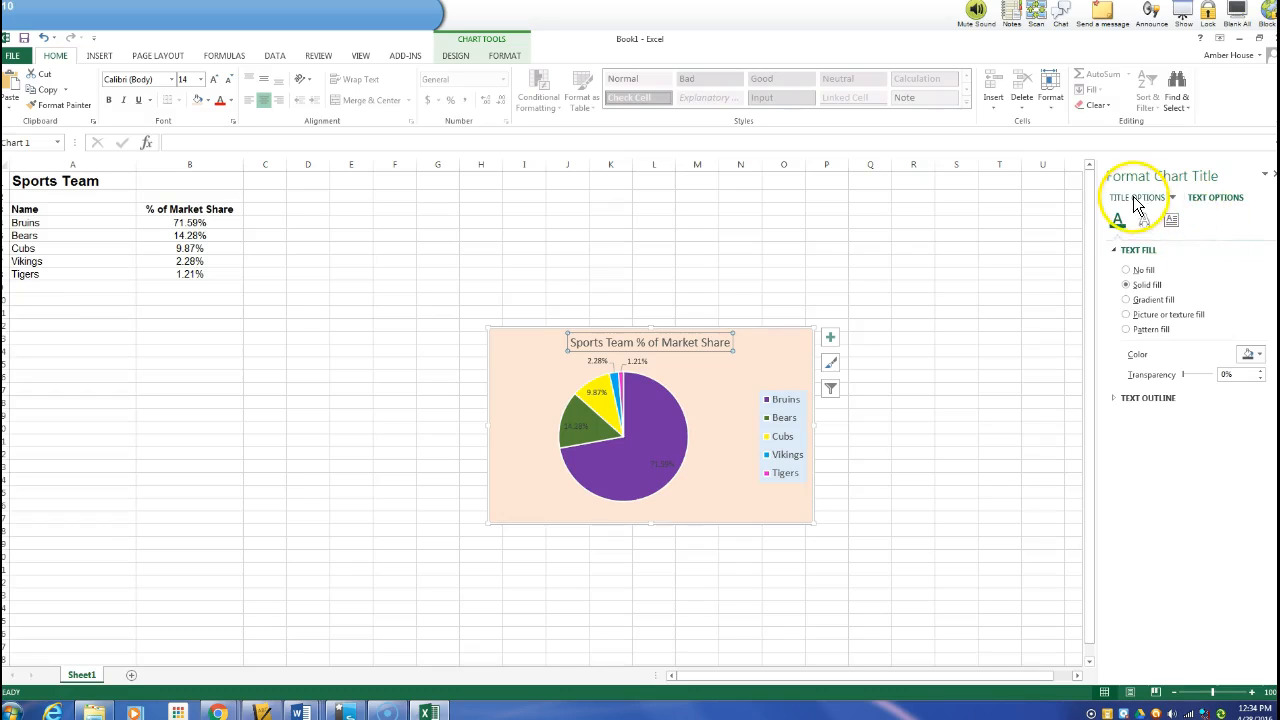
{"action": "left_click", "coordinate": [1135, 197]}
{"action": "left_click", "coordinate": [1206, 197]}
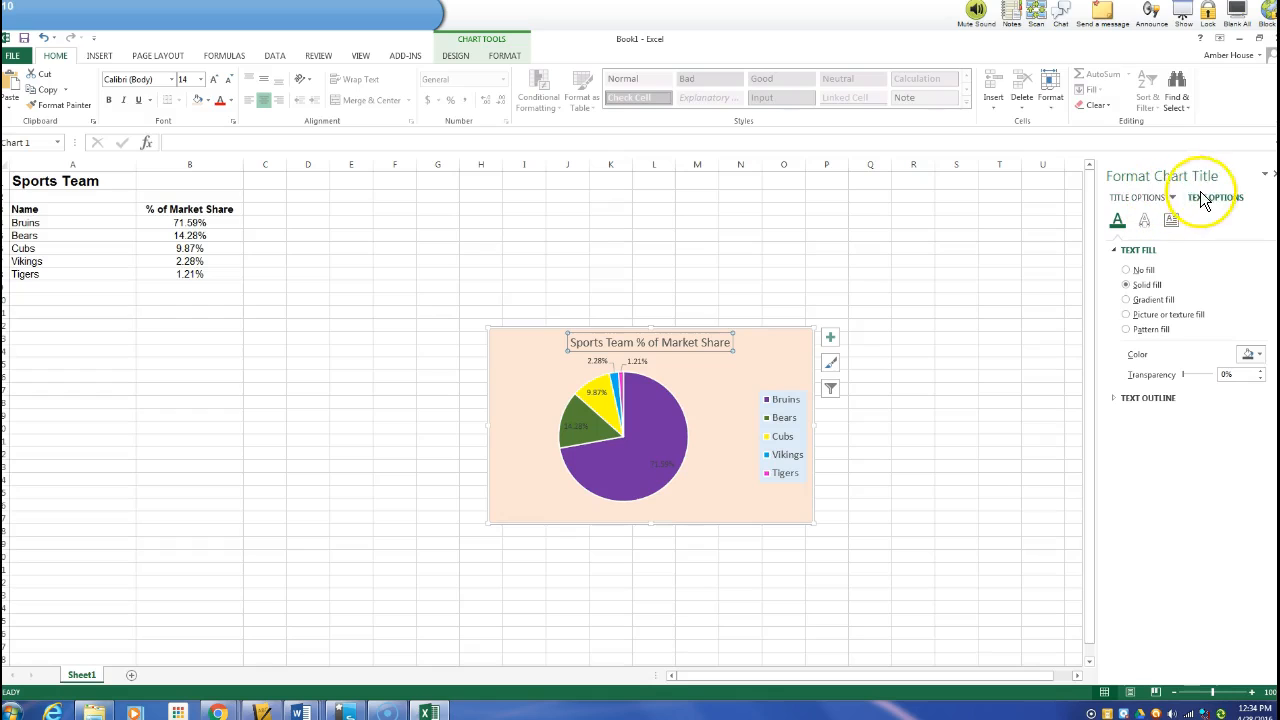
{"action": "left_click", "coordinate": [1265, 354]}
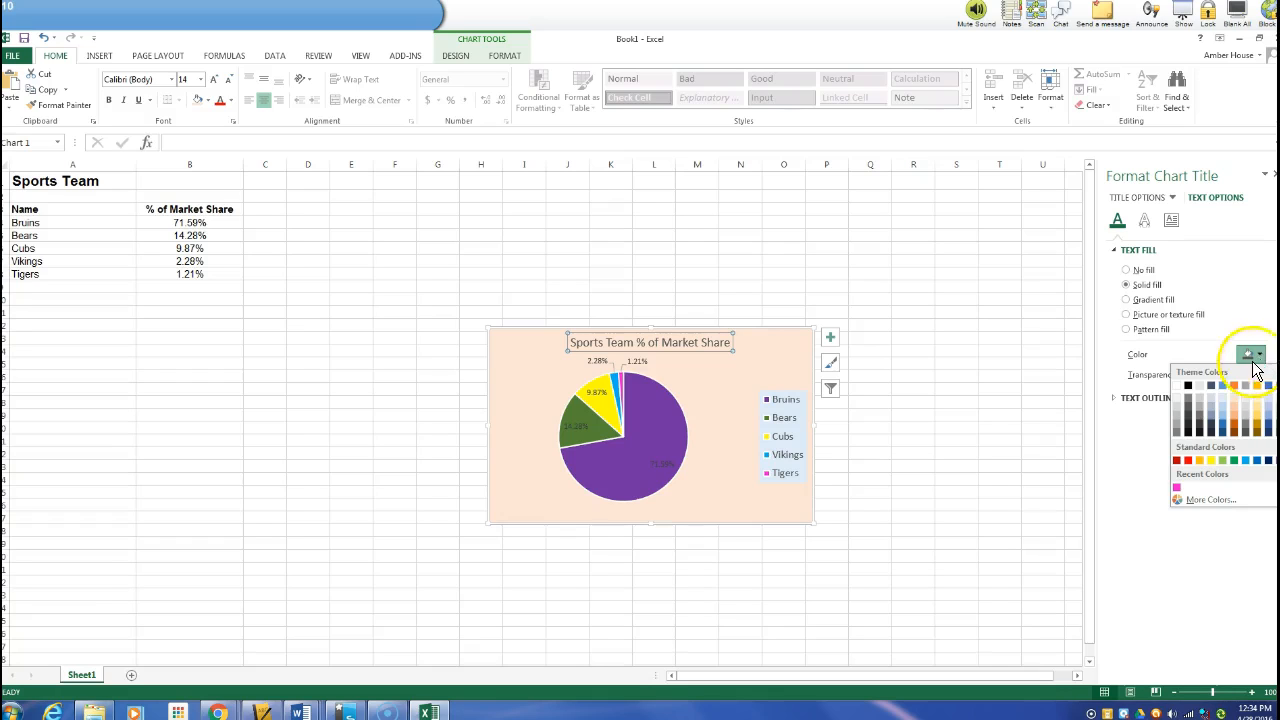
{"action": "left_click", "coordinate": [1257, 461]}
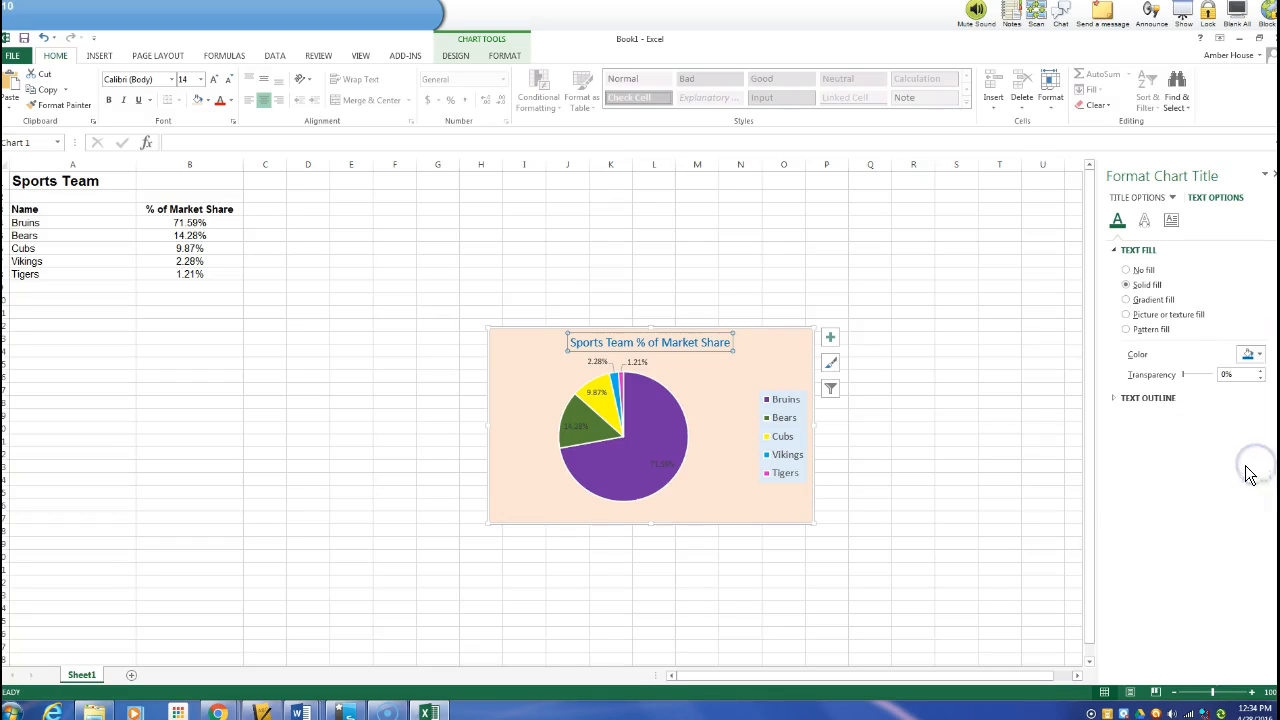
Set the chart title's font colour to blue and its font size to 22
{"action": "right_click", "coordinate": [662, 328]}
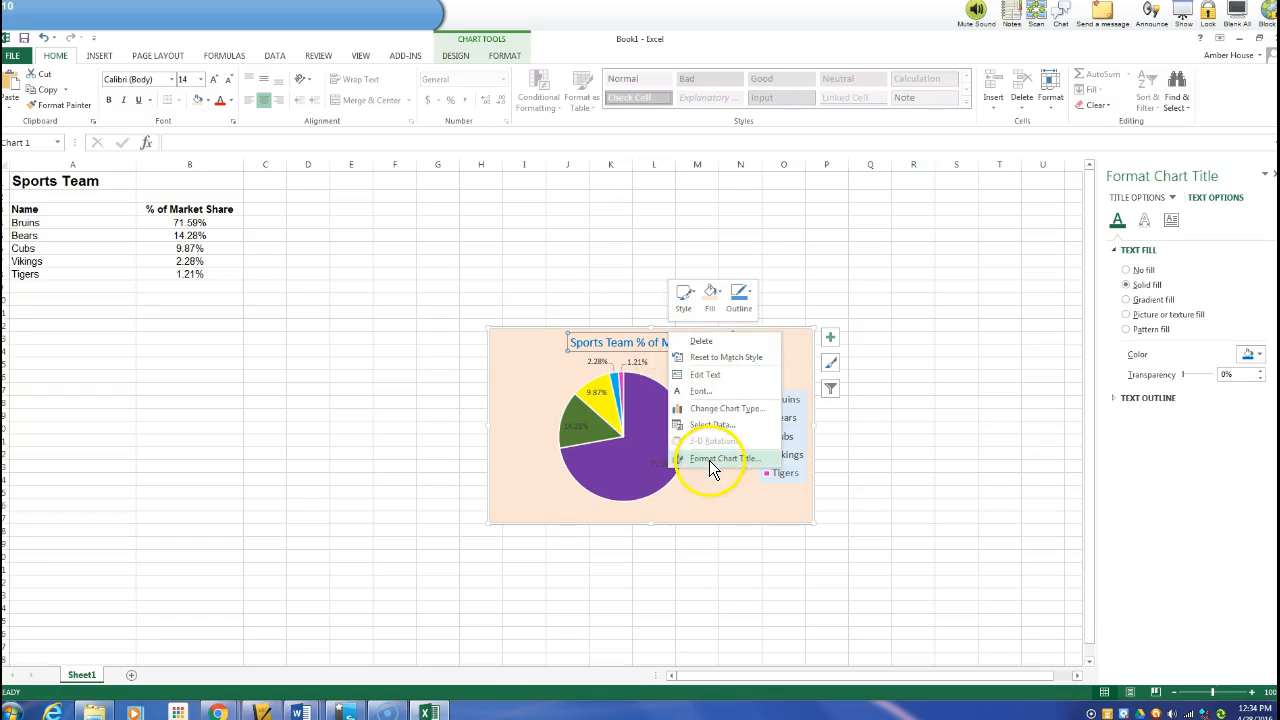
{"action": "left_click", "coordinate": [705, 392]}
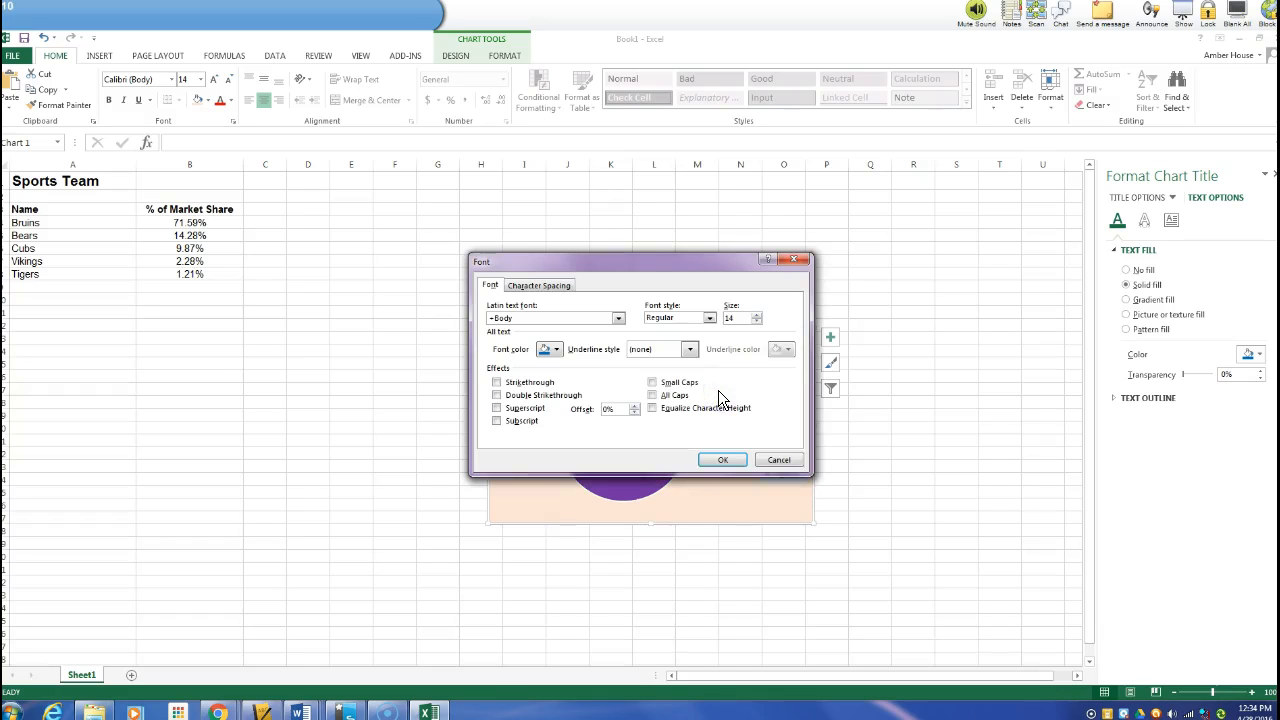
{"action": "left_click", "coordinate": [550, 349]}
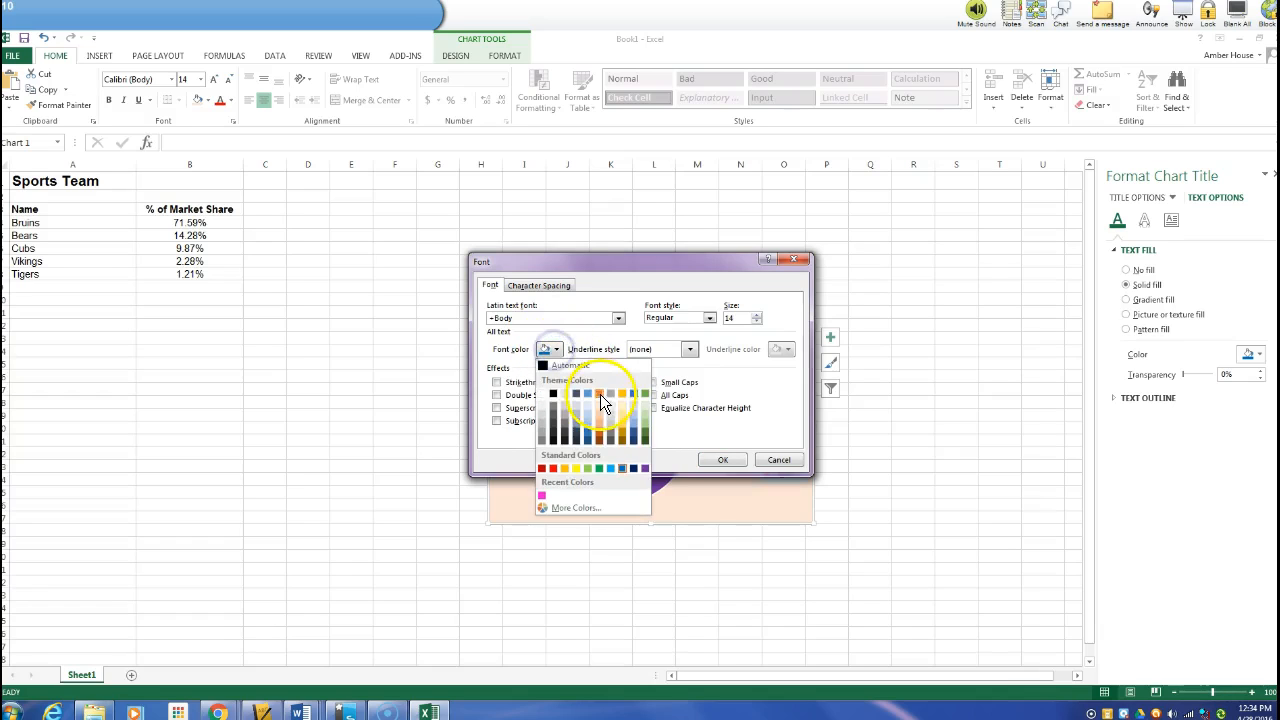
{"action": "left_click", "coordinate": [622, 468]}
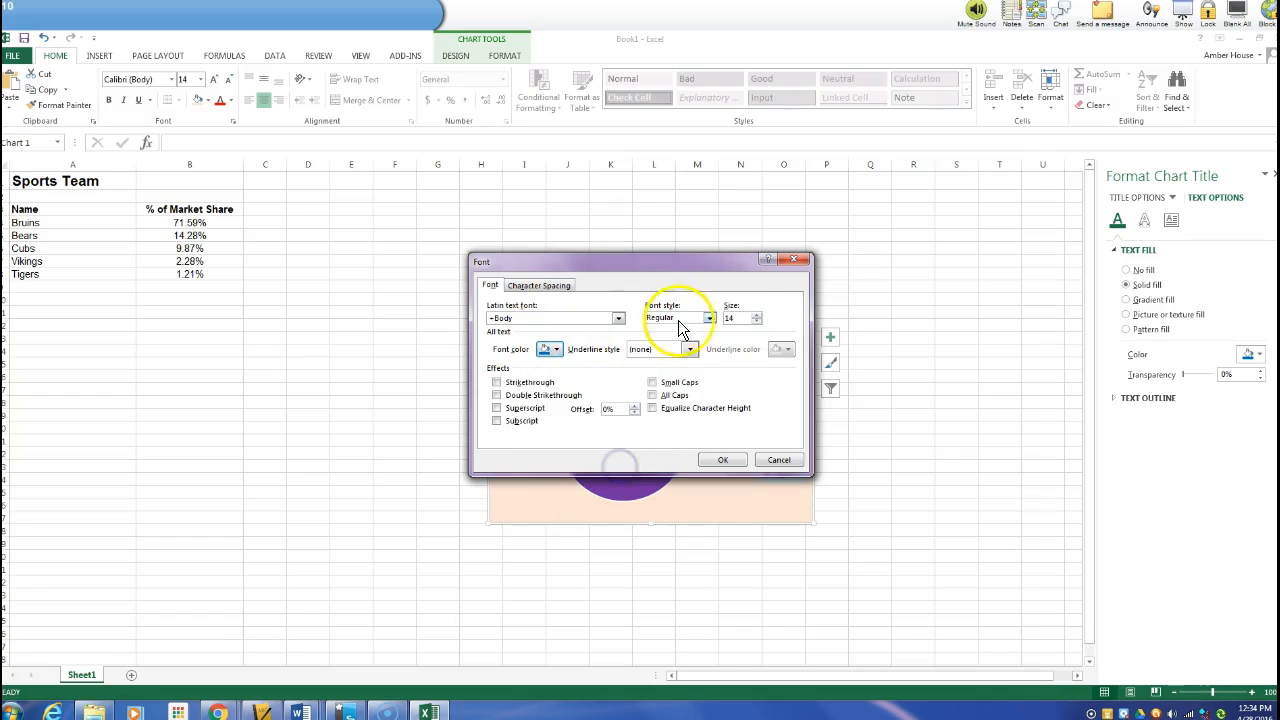
{"action": "double_click", "coordinate": [738, 318]}
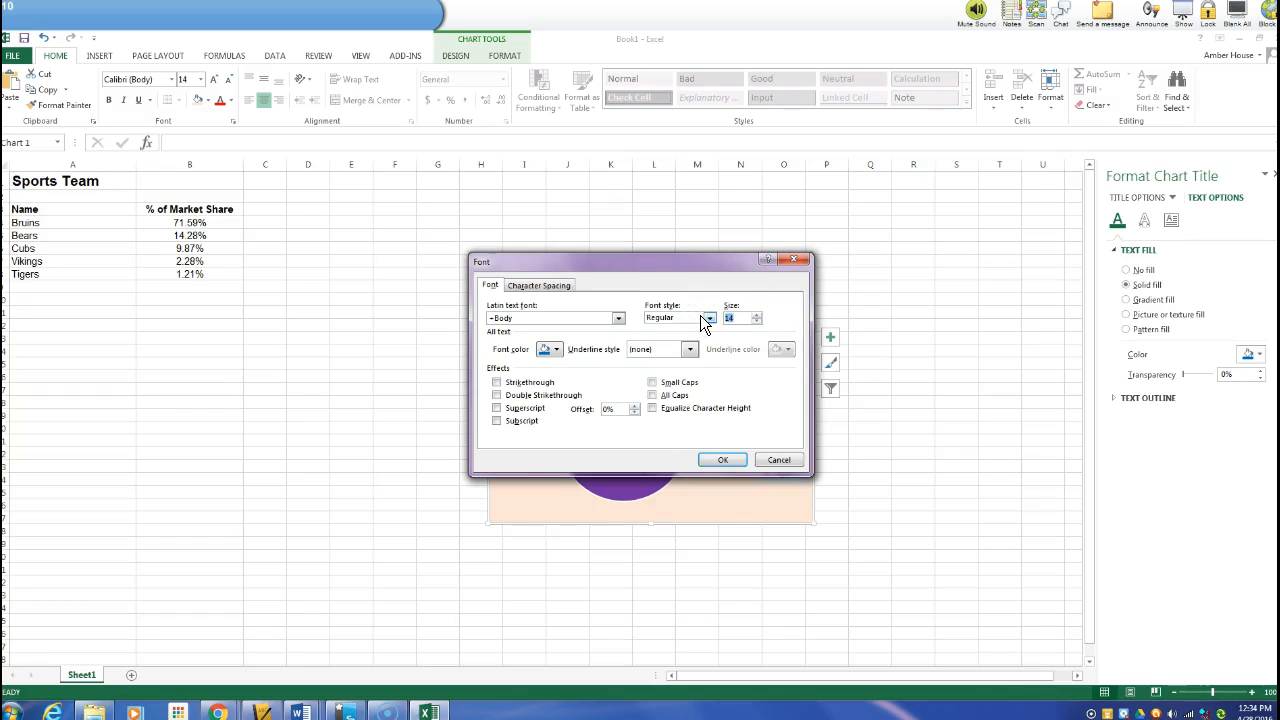
{"action": "left_click", "coordinate": [723, 459]}
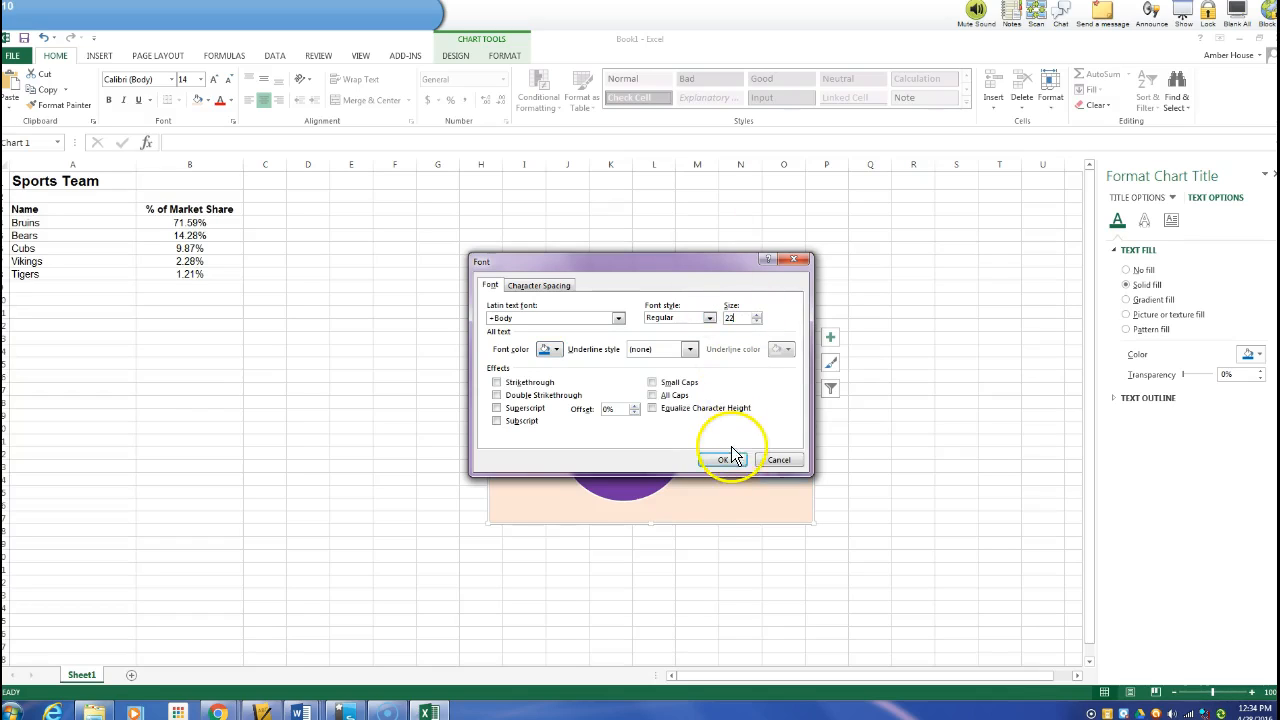
Close the formatting pane and move the chart up beside the data table, starting around column D
{"action": "left_click", "coordinate": [1265, 174]}
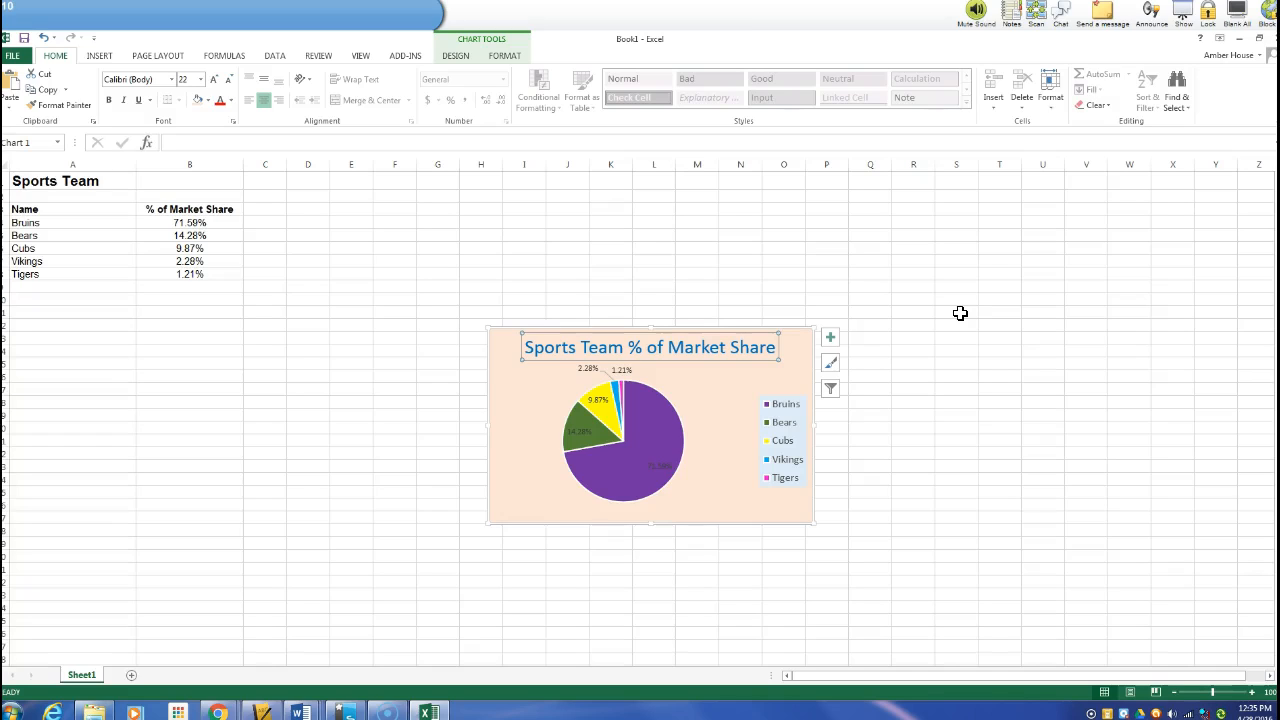
{"action": "left_click", "coordinate": [904, 318]}
{"action": "left_click", "coordinate": [745, 330]}
{"action": "left_click_drag", "start_coordinate": [745, 330], "coordinate": [542, 191]}
{"action": "left_click", "coordinate": [463, 582]}
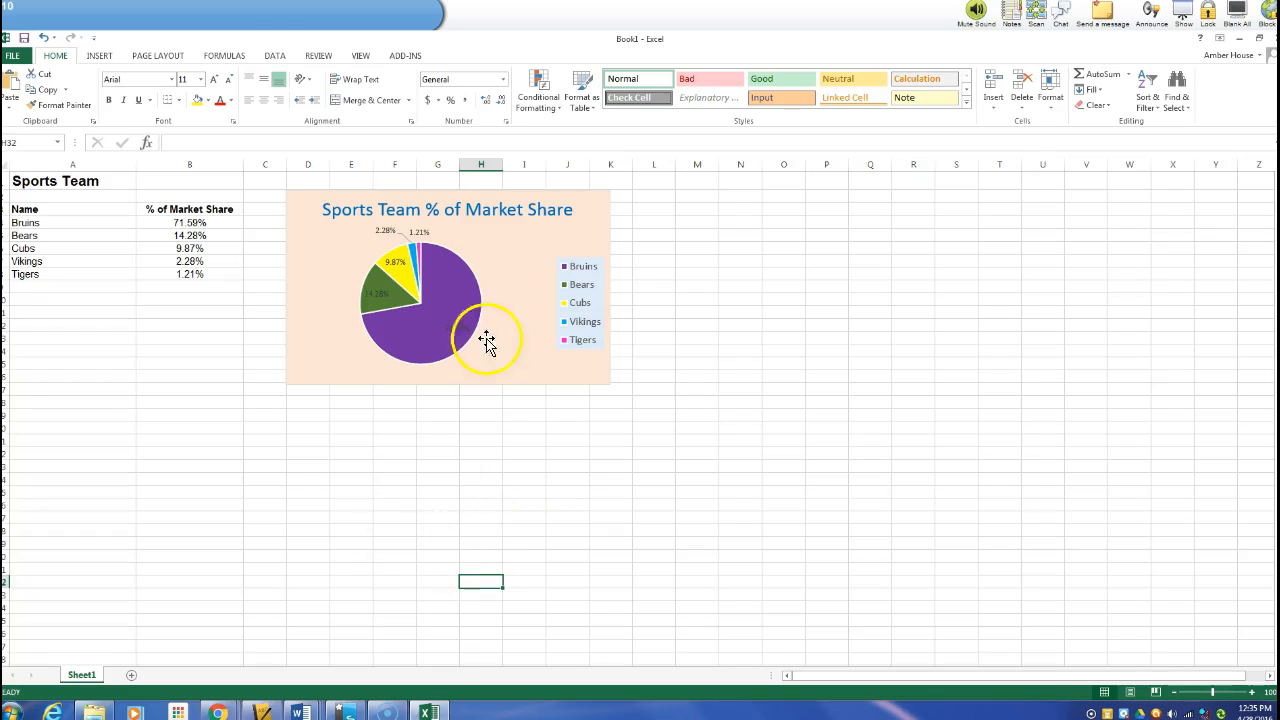
Insert a page header and enter Pie Chart, Student 1 and Student 2 on separate lines in its left section
{"action": "left_click", "coordinate": [87, 56]}
{"action": "left_click", "coordinate": [898, 85]}
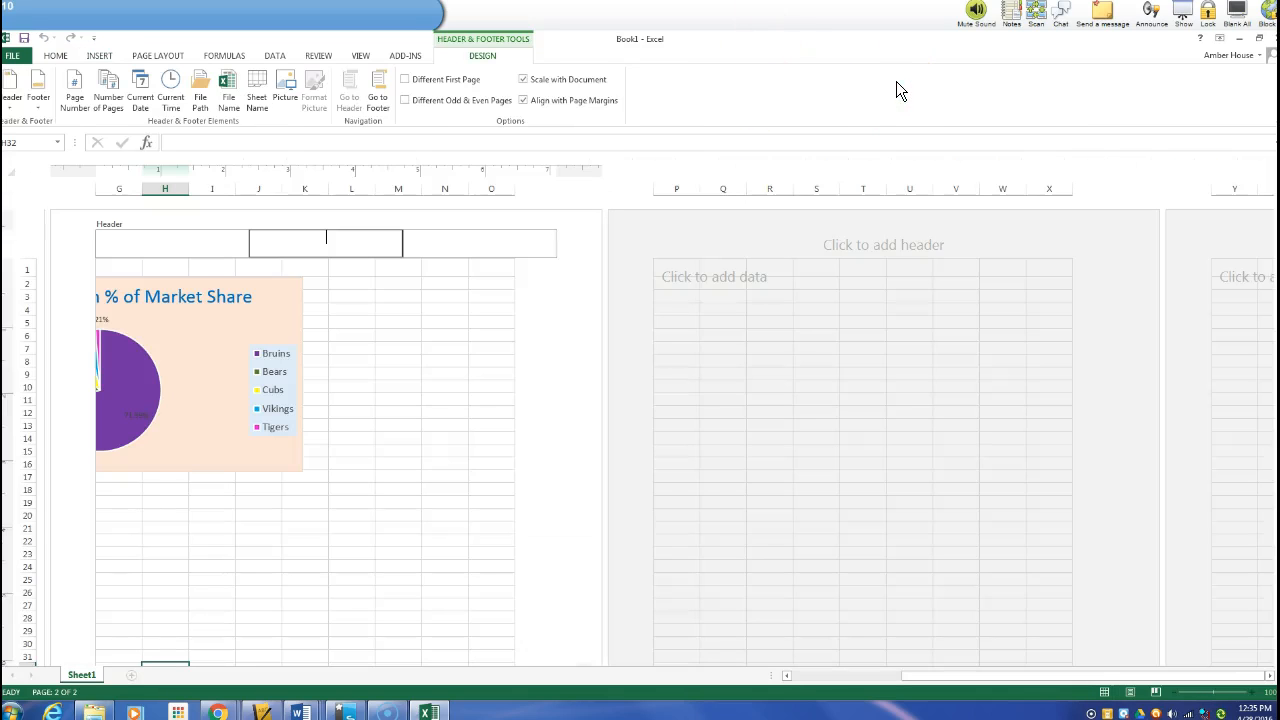
{"action": "left_click", "coordinate": [222, 250]}
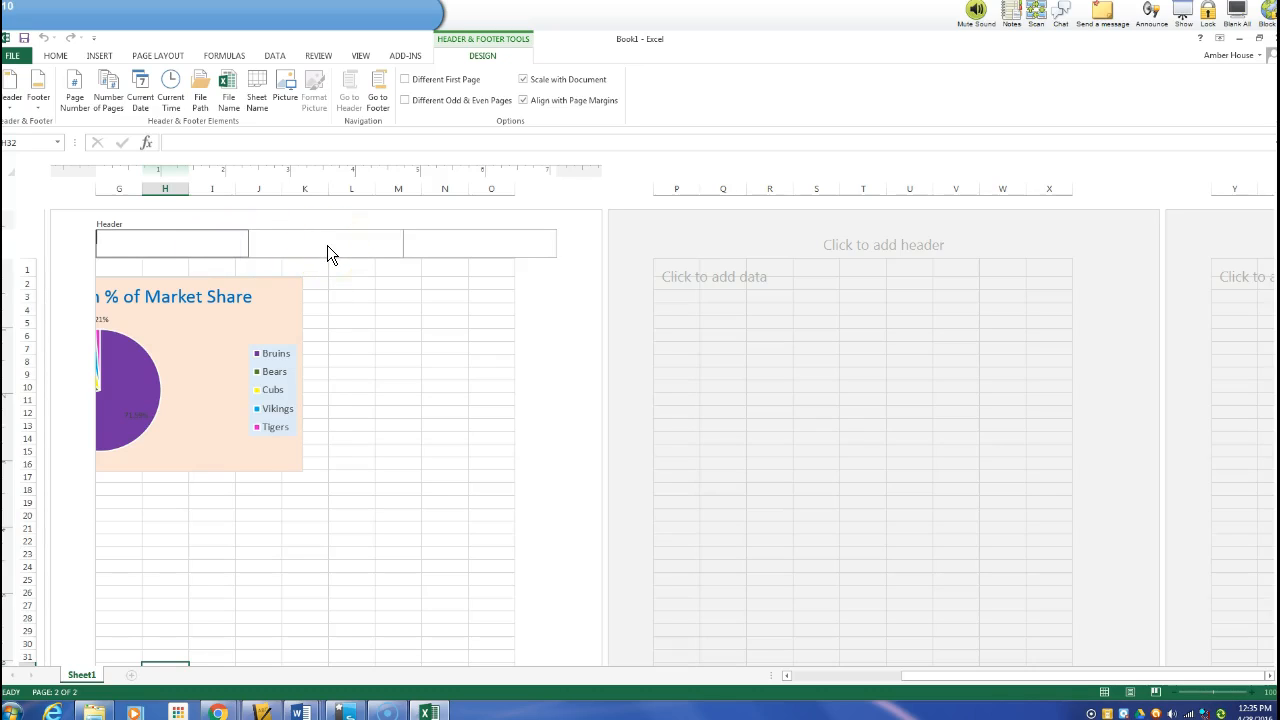
{"action": "type", "text": "Pie Chart "}
{"action": "type", "text": "Studen"}
{"action": "key", "text": "BackSpace"}
{"action": "key", "text": "BackSpace"}
{"action": "type", "text": "ent 1"}
{"action": "key", "text": "Return"}
{"action": "type", "text": "Student 2"}
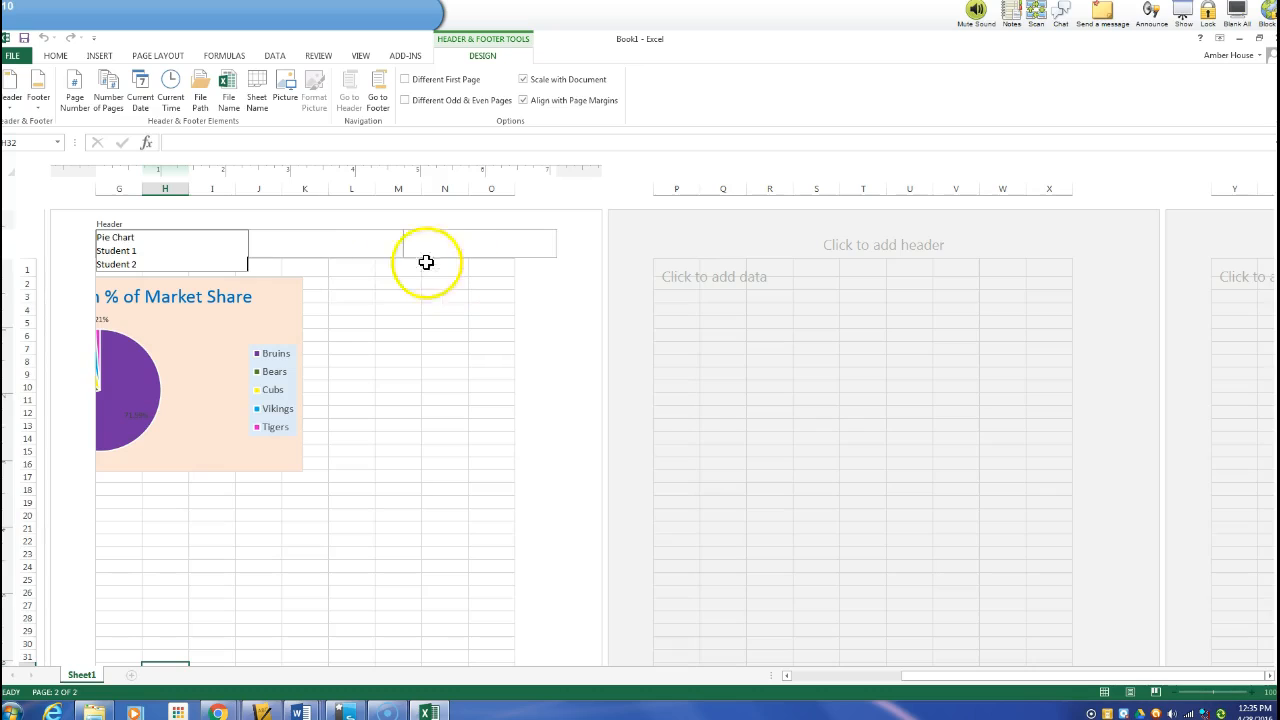
Enter Sports Teams in the centre header section and insert the current date in the right section
{"action": "left_click", "coordinate": [368, 243]}
{"action": "type", "text": "Sports"}
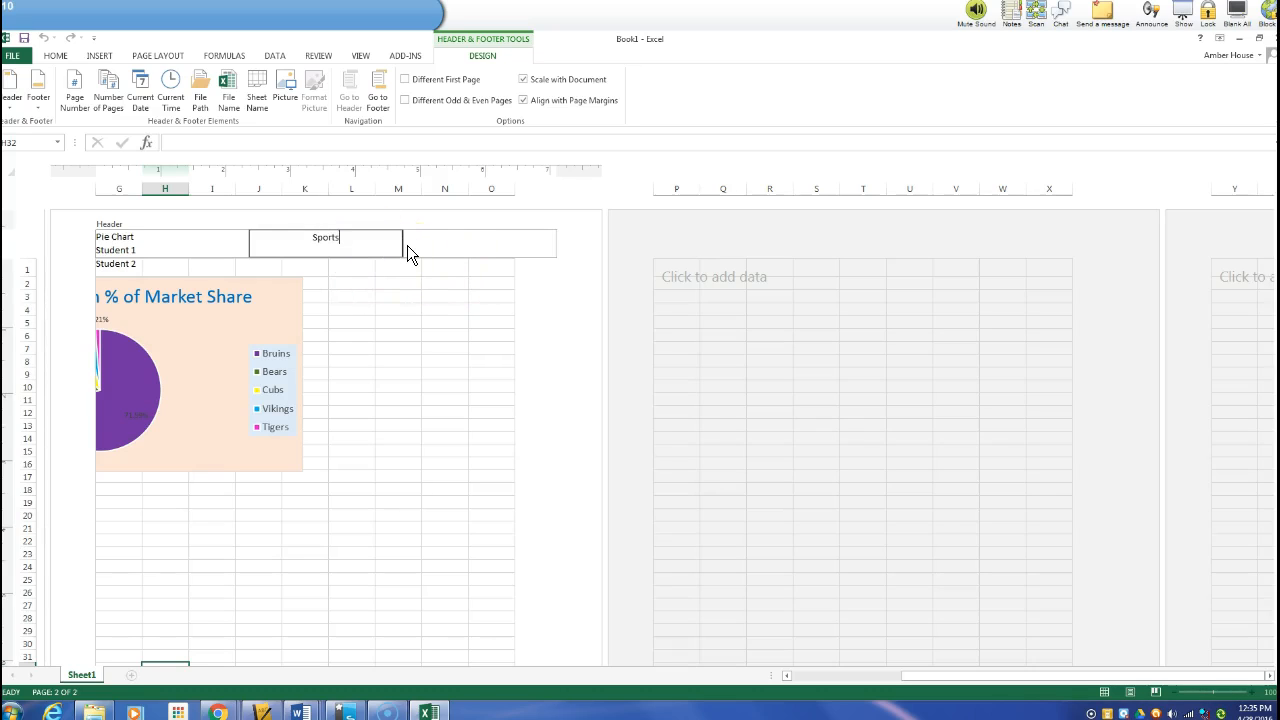
{"action": "type", "text": " Teams"}
{"action": "left_click", "coordinate": [452, 247]}
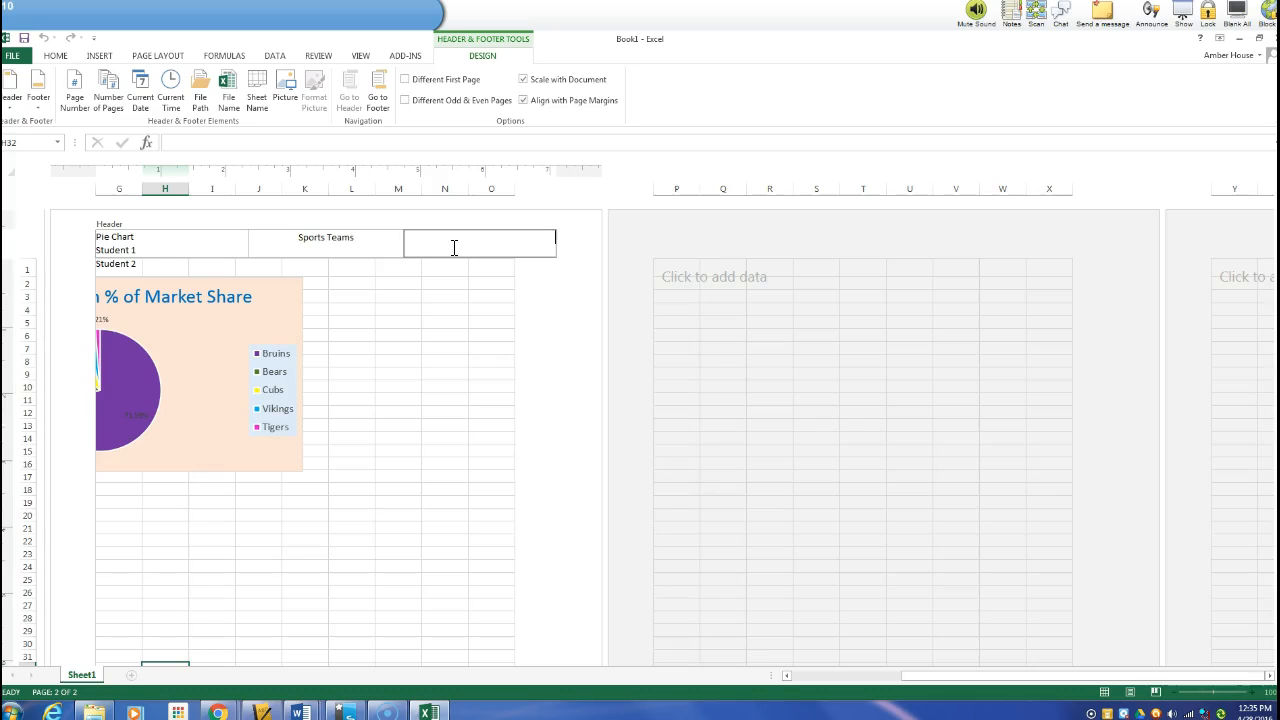
{"action": "left_click", "coordinate": [140, 90]}
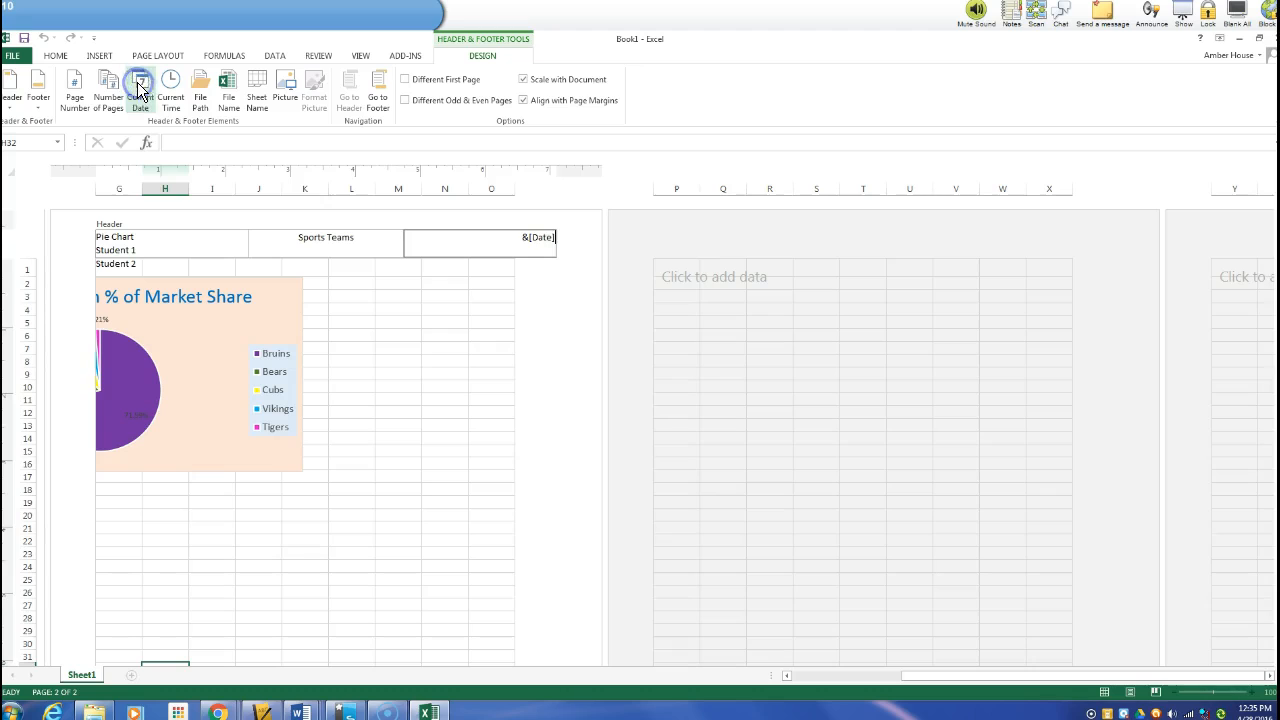
{"action": "left_click", "coordinate": [372, 292]}
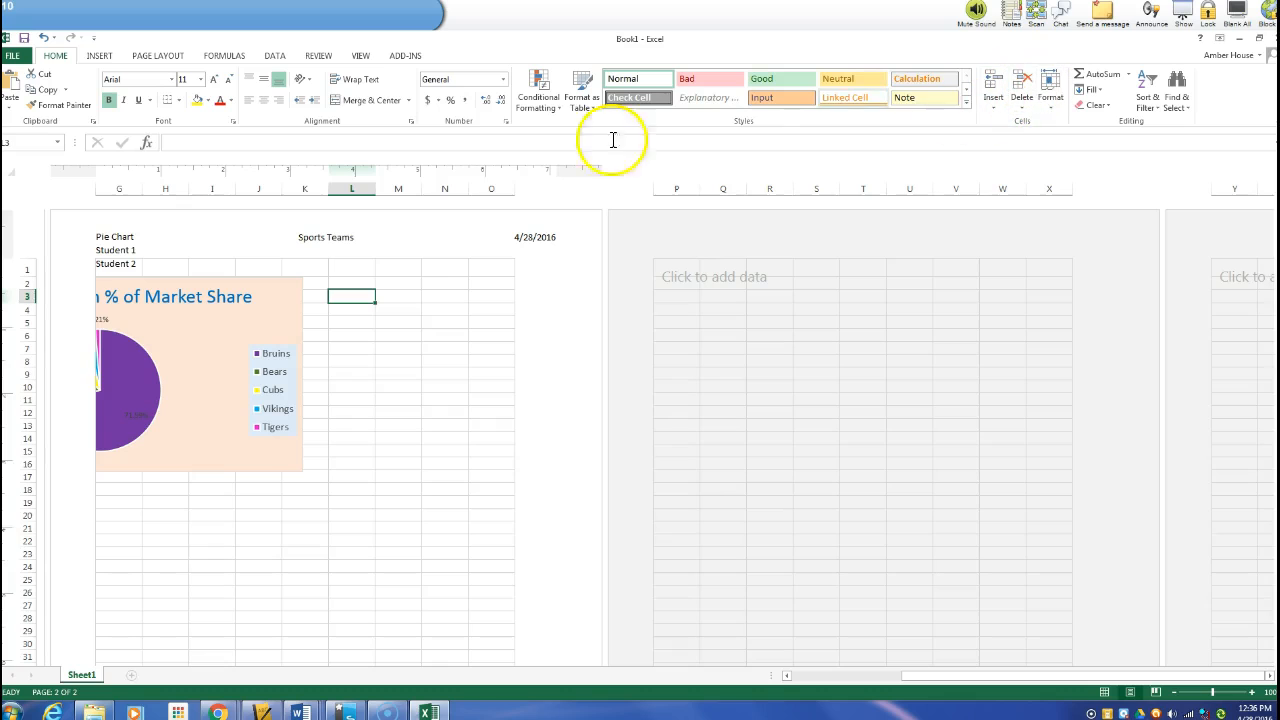
Add the page number to the centre section of the page footer
{"action": "scroll", "coordinate": [406, 430], "scroll_direction": "down", "scroll_amount": 10}
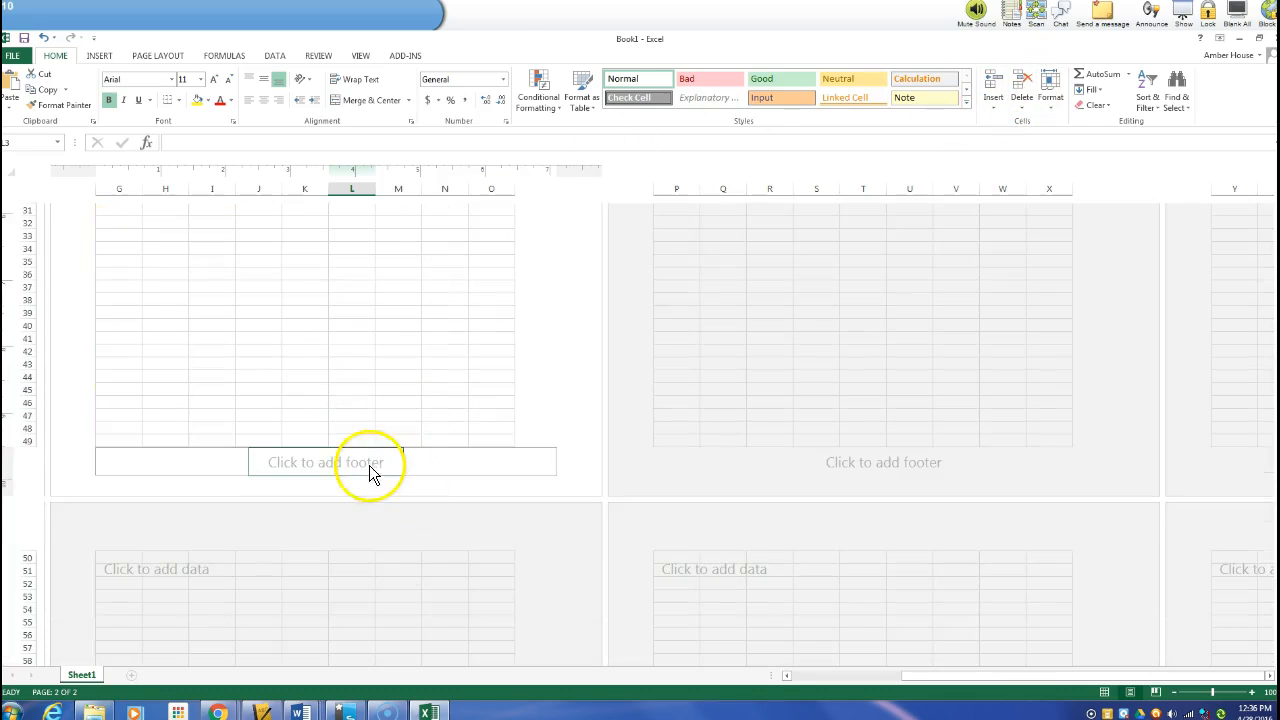
{"action": "left_click", "coordinate": [362, 466]}
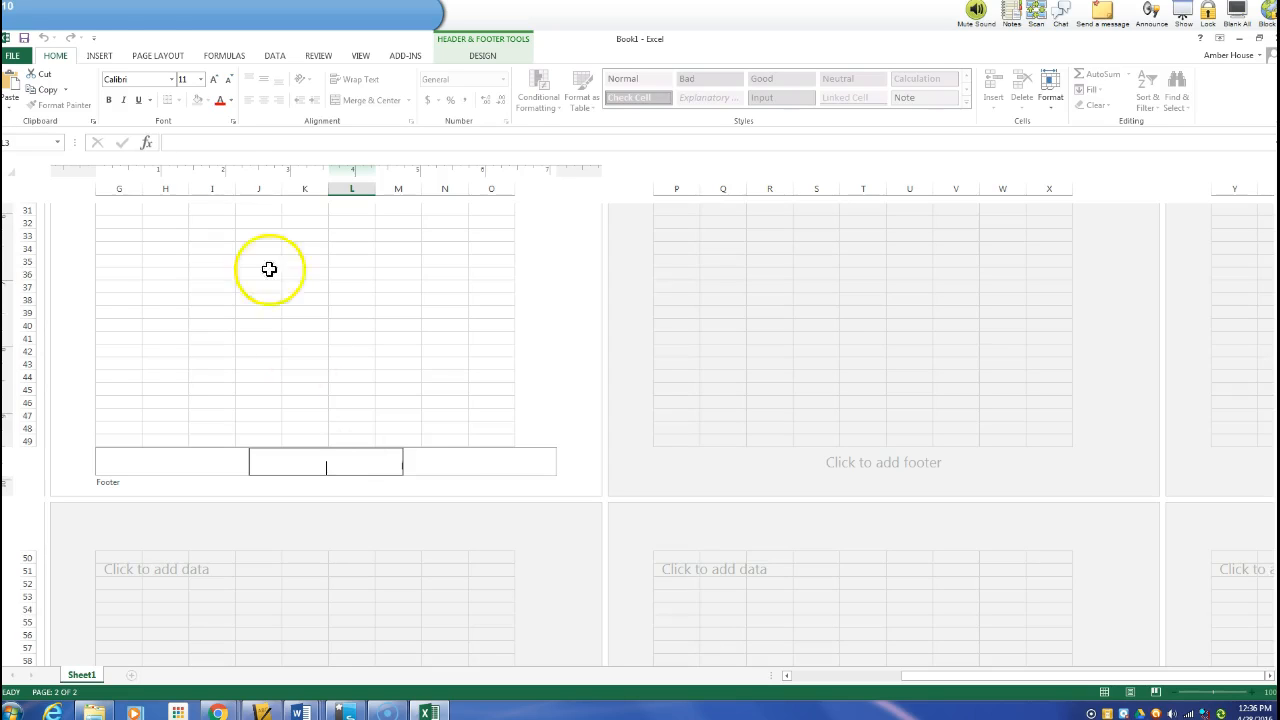
{"action": "left_click", "coordinate": [113, 58]}
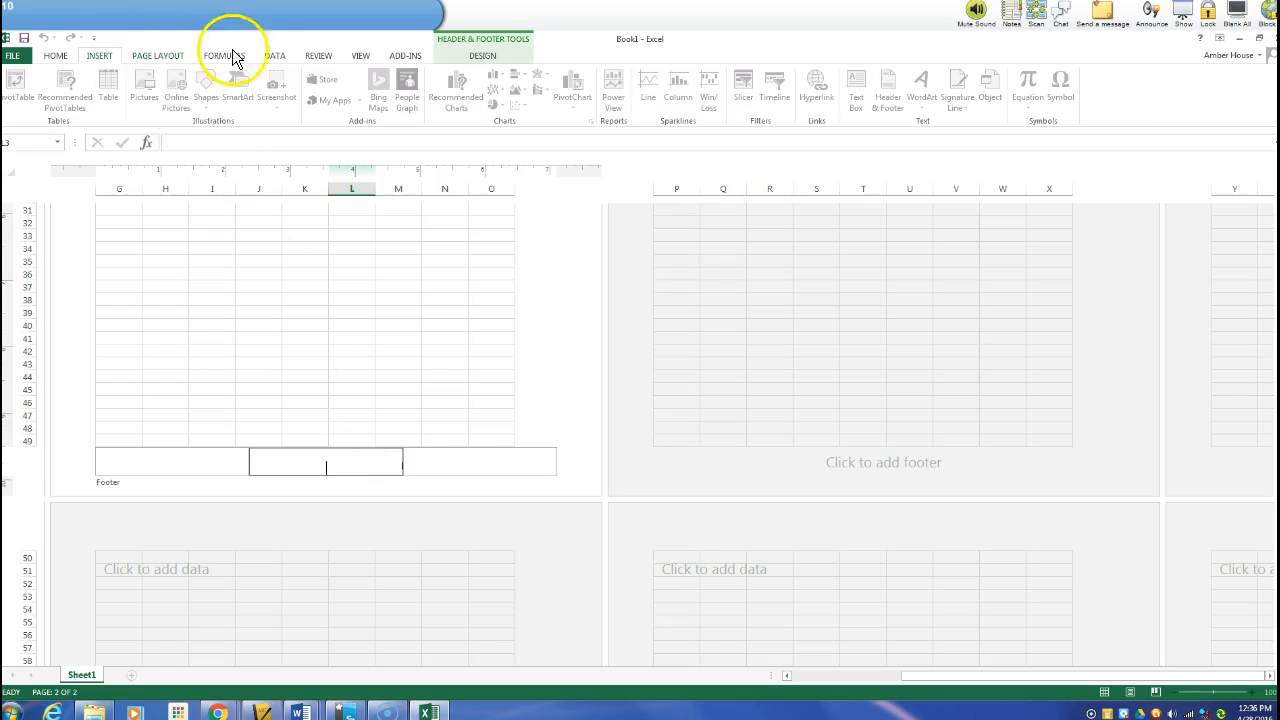
{"action": "left_click", "coordinate": [470, 58]}
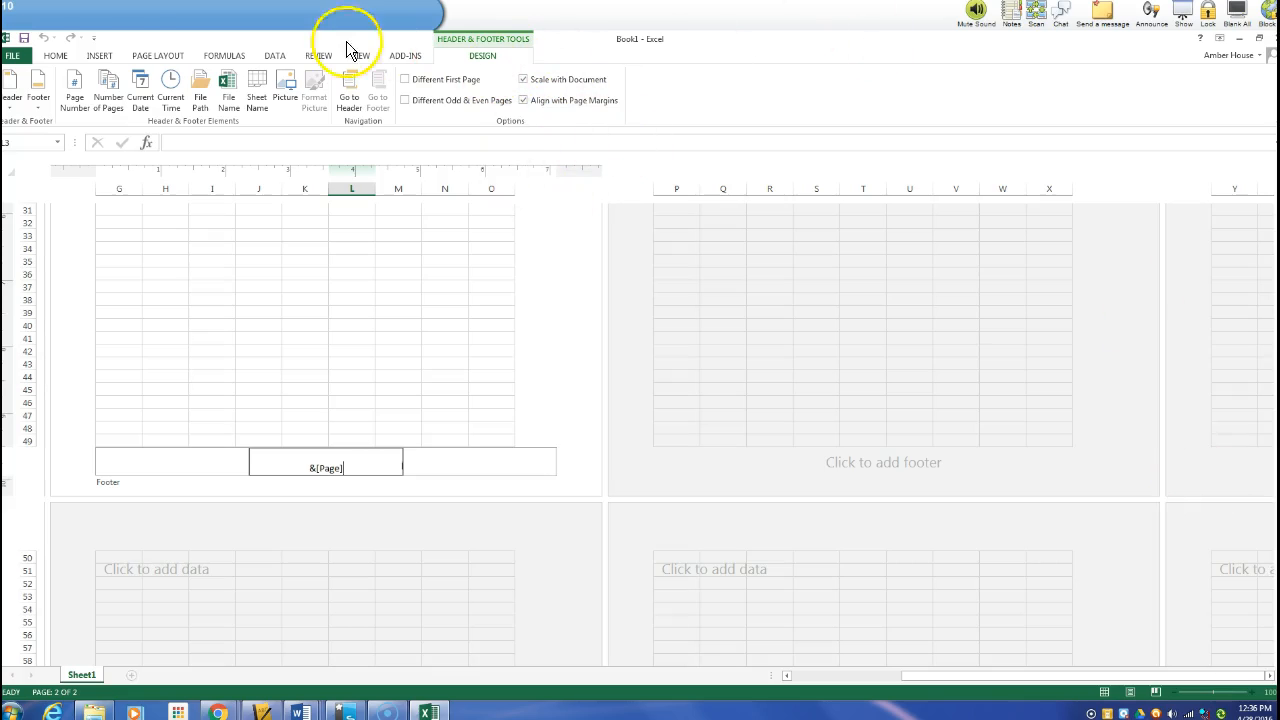
{"action": "left_click", "coordinate": [55, 55]}
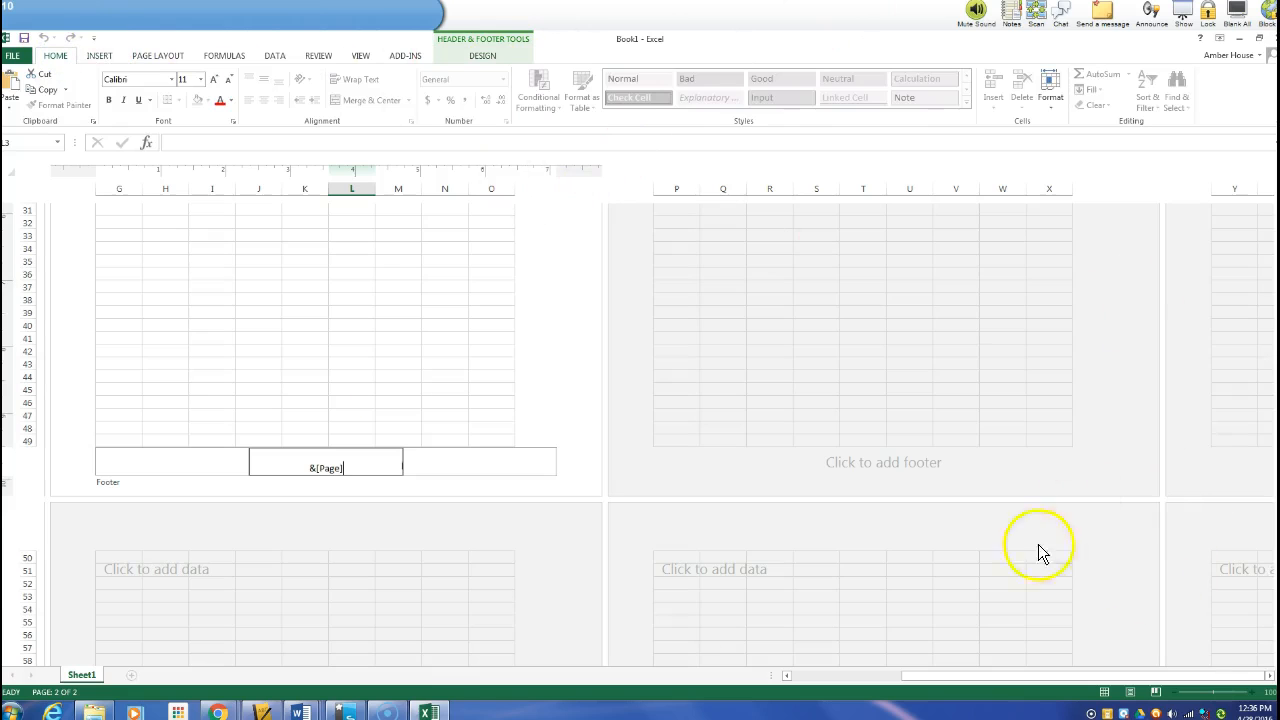
Return to Normal view and move the chart below the data table, starting at column A
{"action": "left_click", "coordinate": [457, 391]}
{"action": "scroll", "coordinate": [457, 391], "scroll_direction": "up", "scroll_amount": 5}
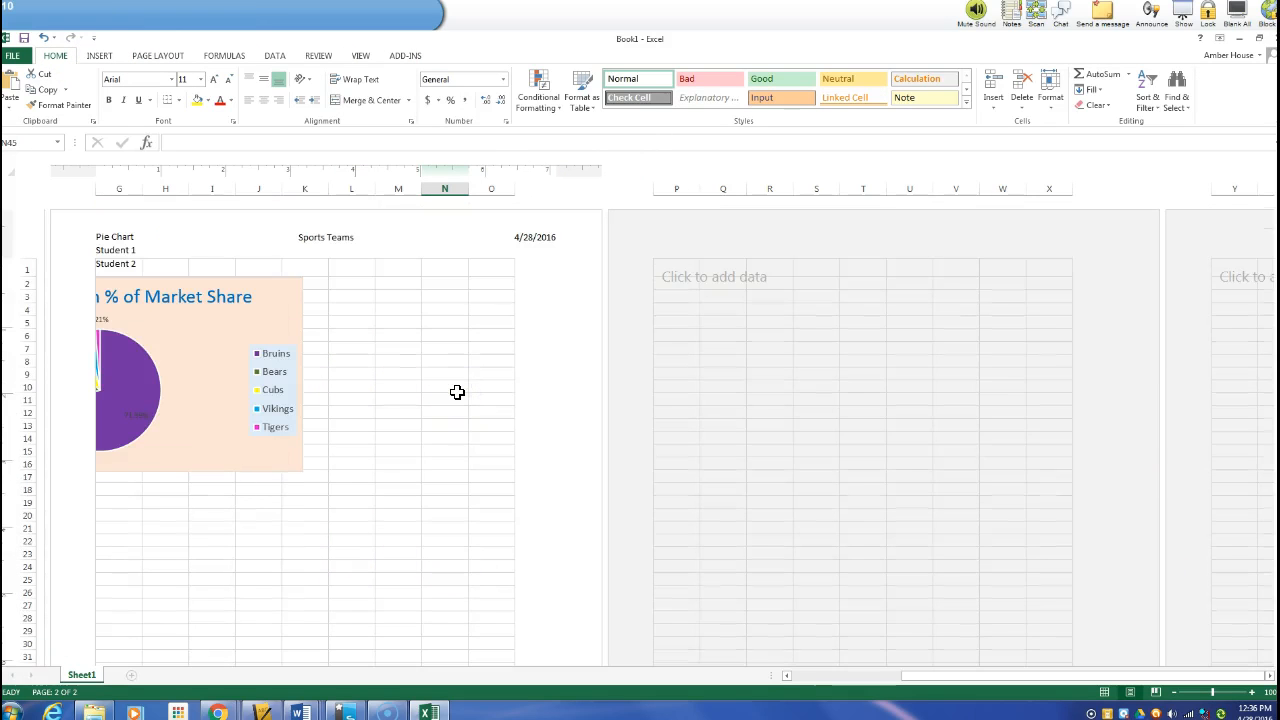
{"action": "left_click_drag", "start_coordinate": [909, 677], "coordinate": [766, 677]}
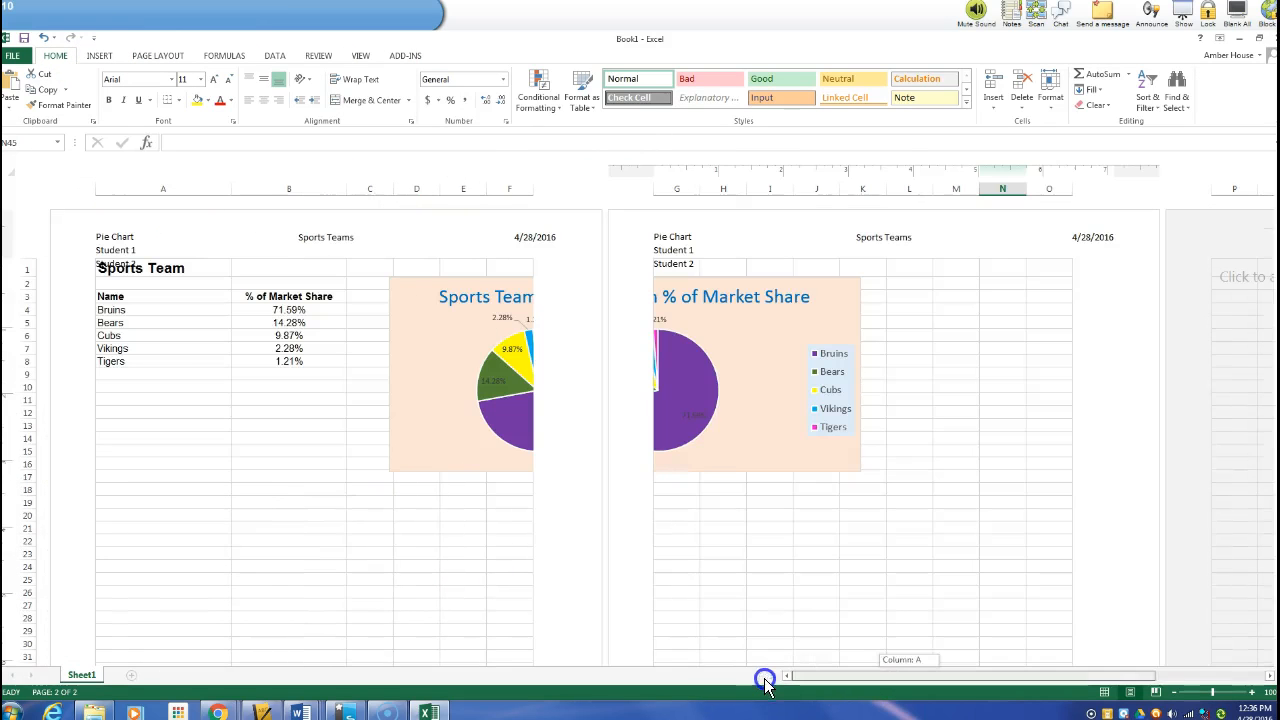
{"action": "left_click", "coordinate": [1105, 692]}
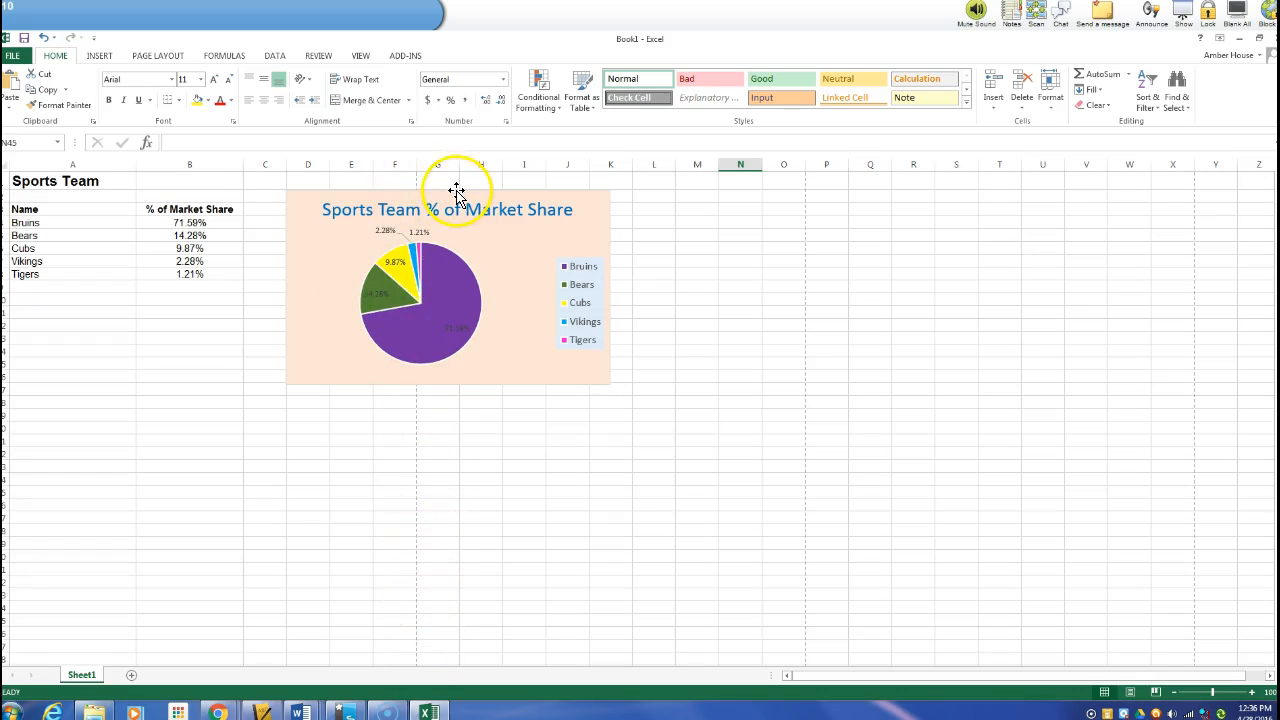
{"action": "left_click_drag", "start_coordinate": [456, 190], "coordinate": [200, 297]}
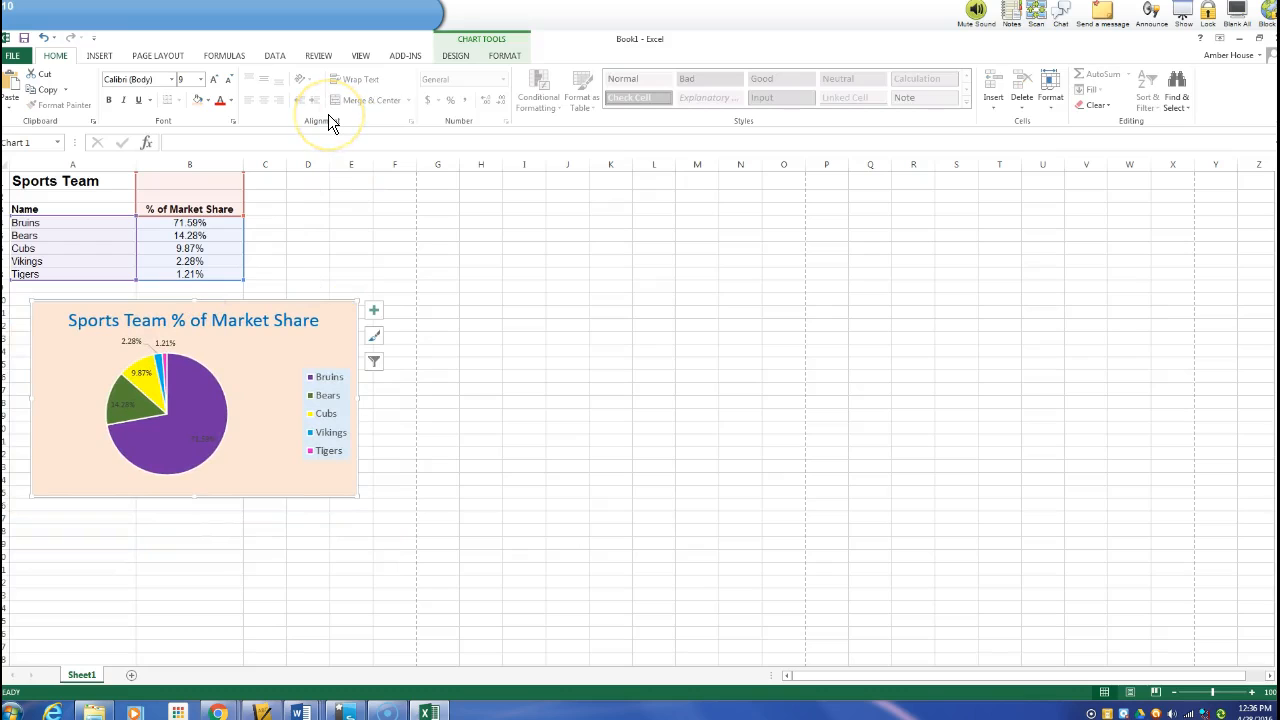
Apply the Narrow page margins and view the sheet in Page Layout view
{"action": "left_click", "coordinate": [176, 56]}
{"action": "left_click", "coordinate": [97, 95]}
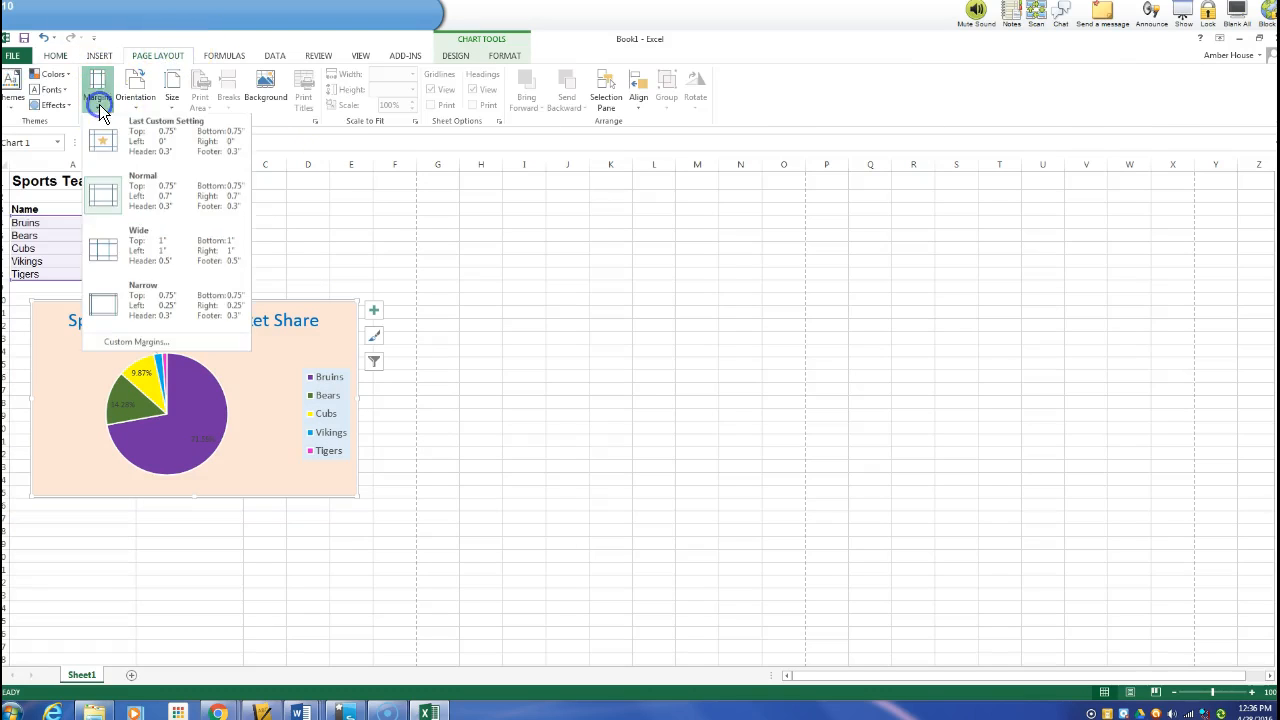
{"action": "left_click", "coordinate": [170, 312]}
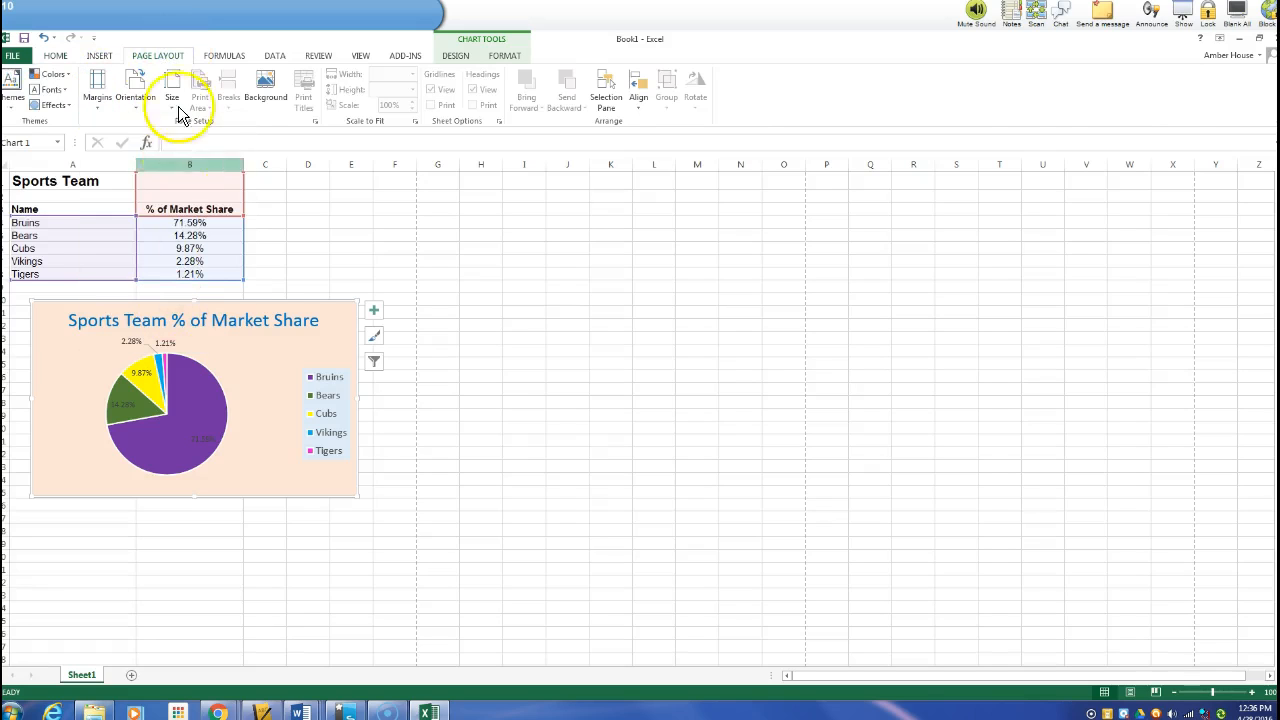
{"action": "left_click", "coordinate": [1130, 692]}
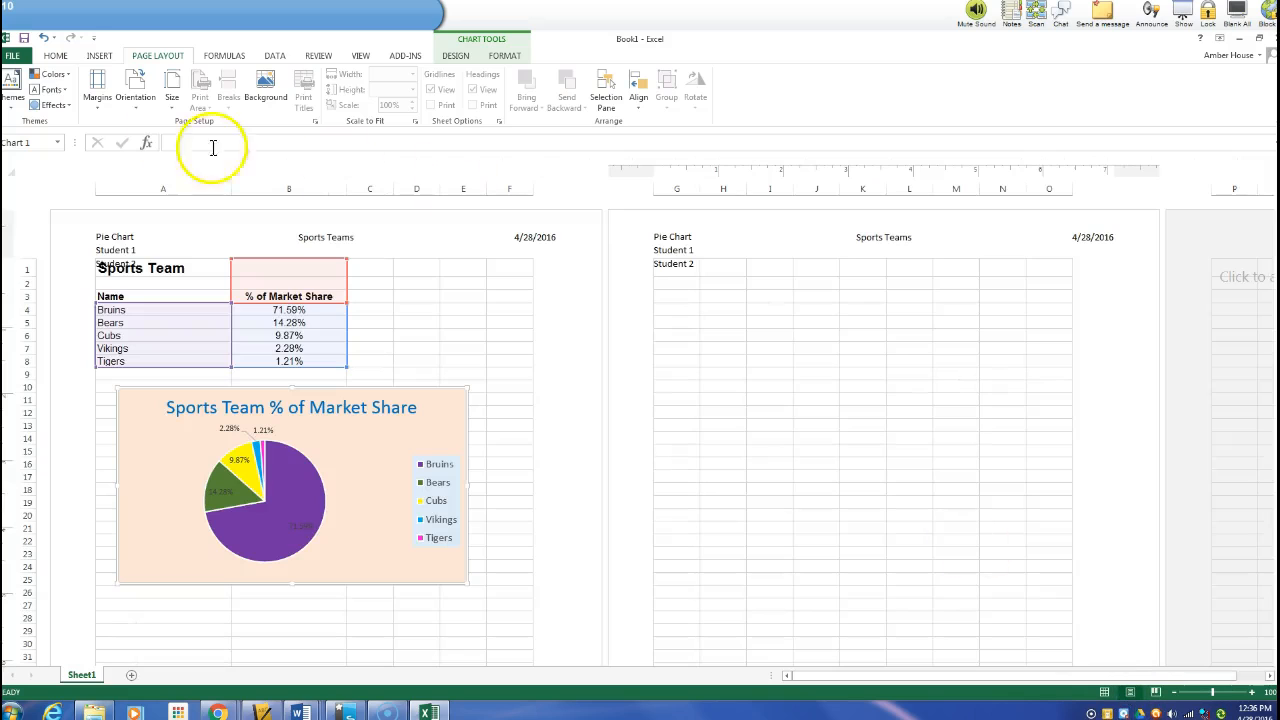
Apply Wide margins, then set the header margin to 0 and the top margin to 0.25 in Page Setup
{"action": "left_click", "coordinate": [108, 96]}
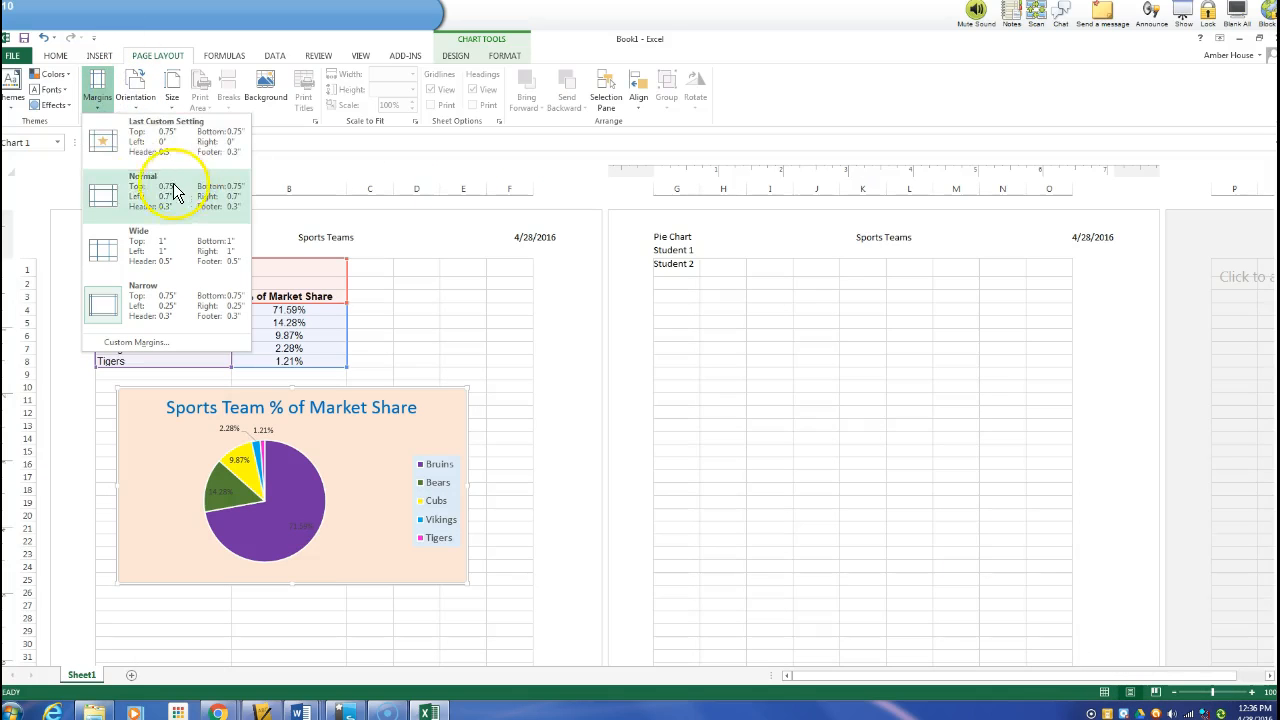
{"action": "left_click", "coordinate": [193, 222]}
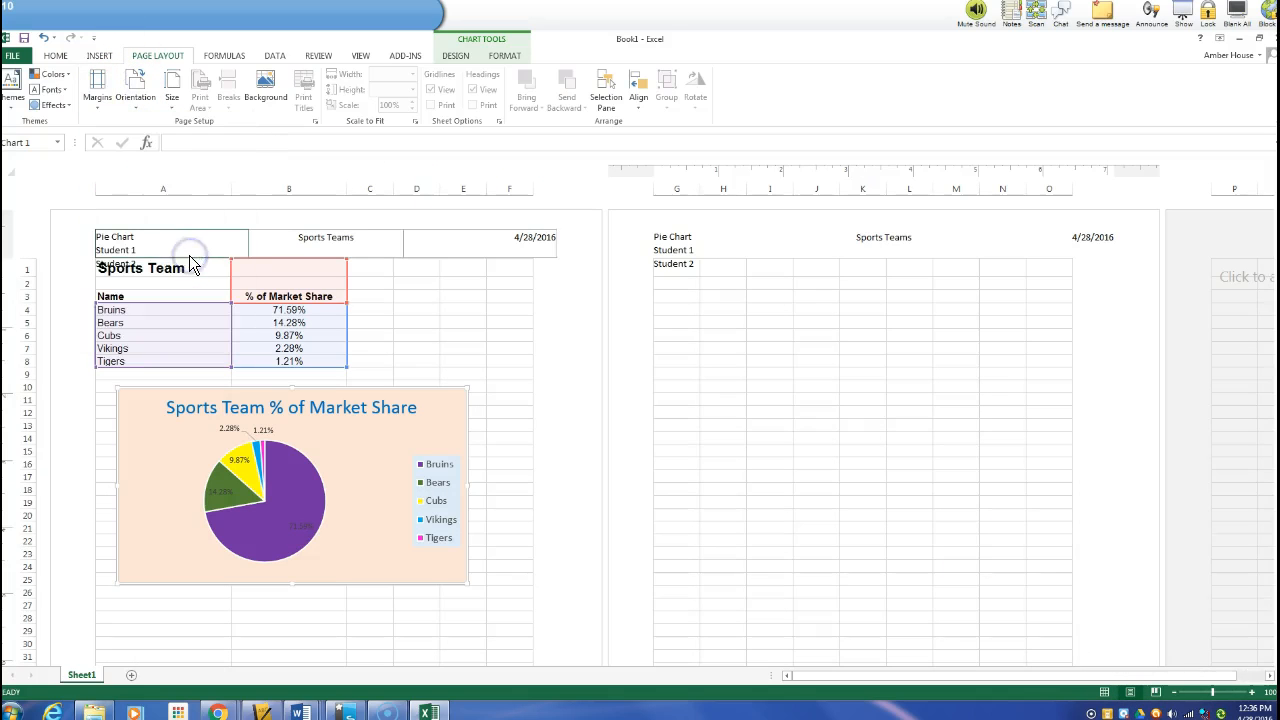
{"action": "left_click", "coordinate": [96, 88]}
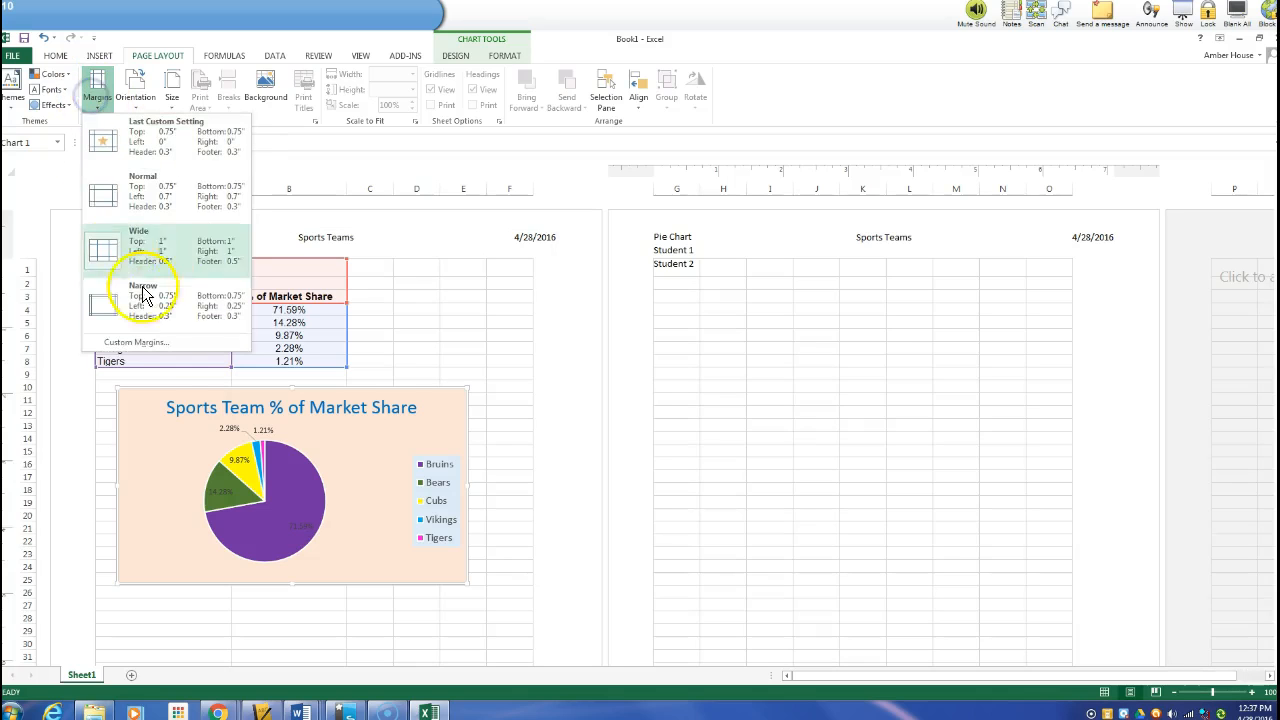
{"action": "left_click", "coordinate": [166, 345]}
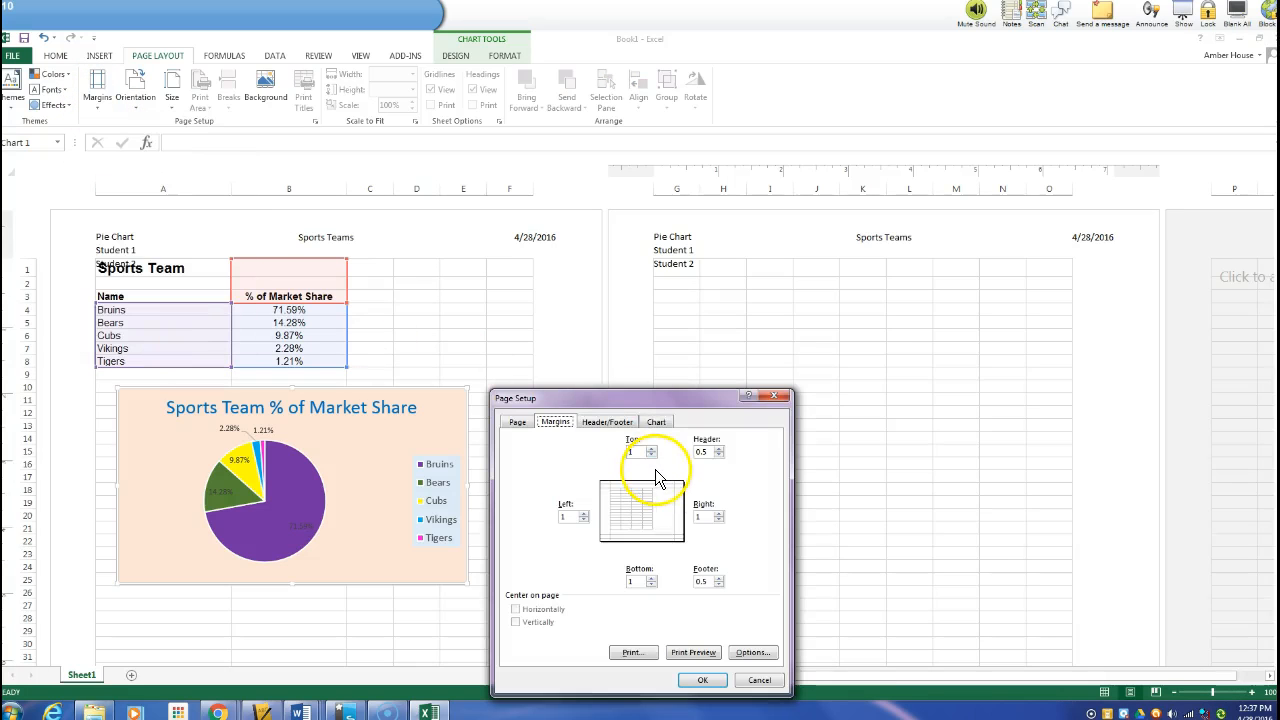
{"action": "left_click", "coordinate": [718, 455]}
{"action": "left_click", "coordinate": [718, 455]}
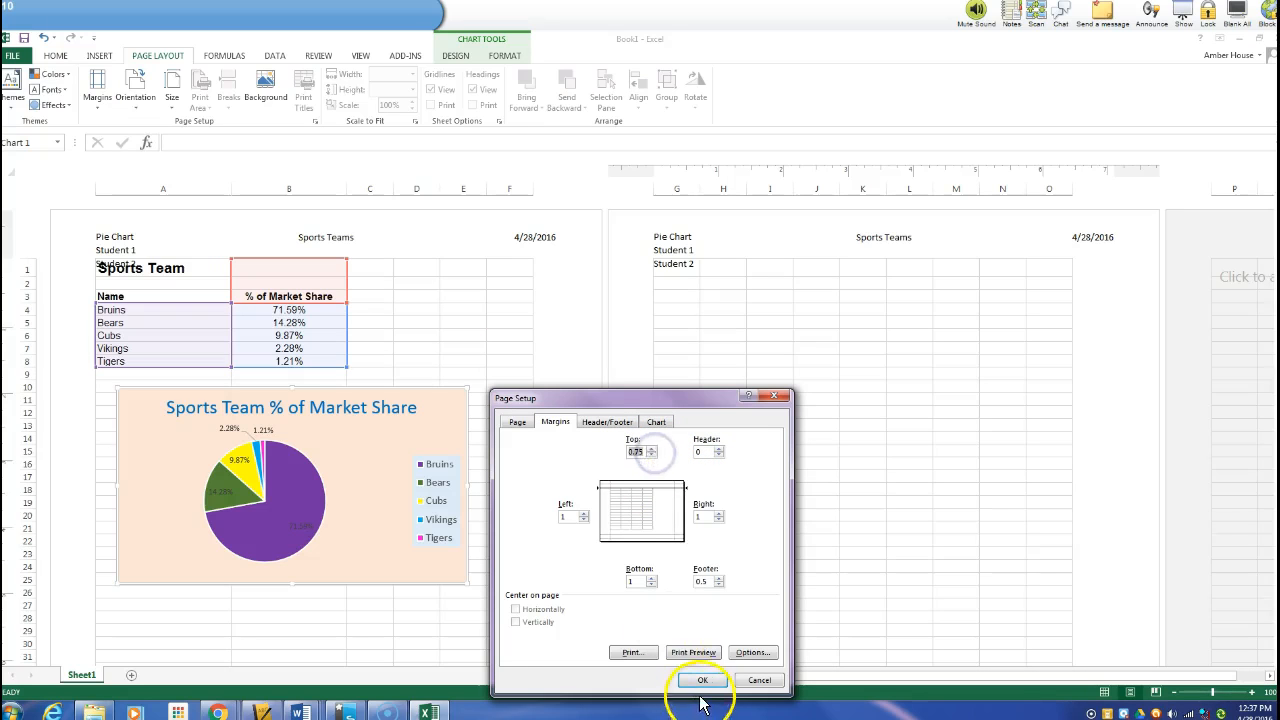
{"action": "left_click", "coordinate": [651, 456]}
{"action": "left_click", "coordinate": [651, 456]}
{"action": "left_click", "coordinate": [651, 456]}
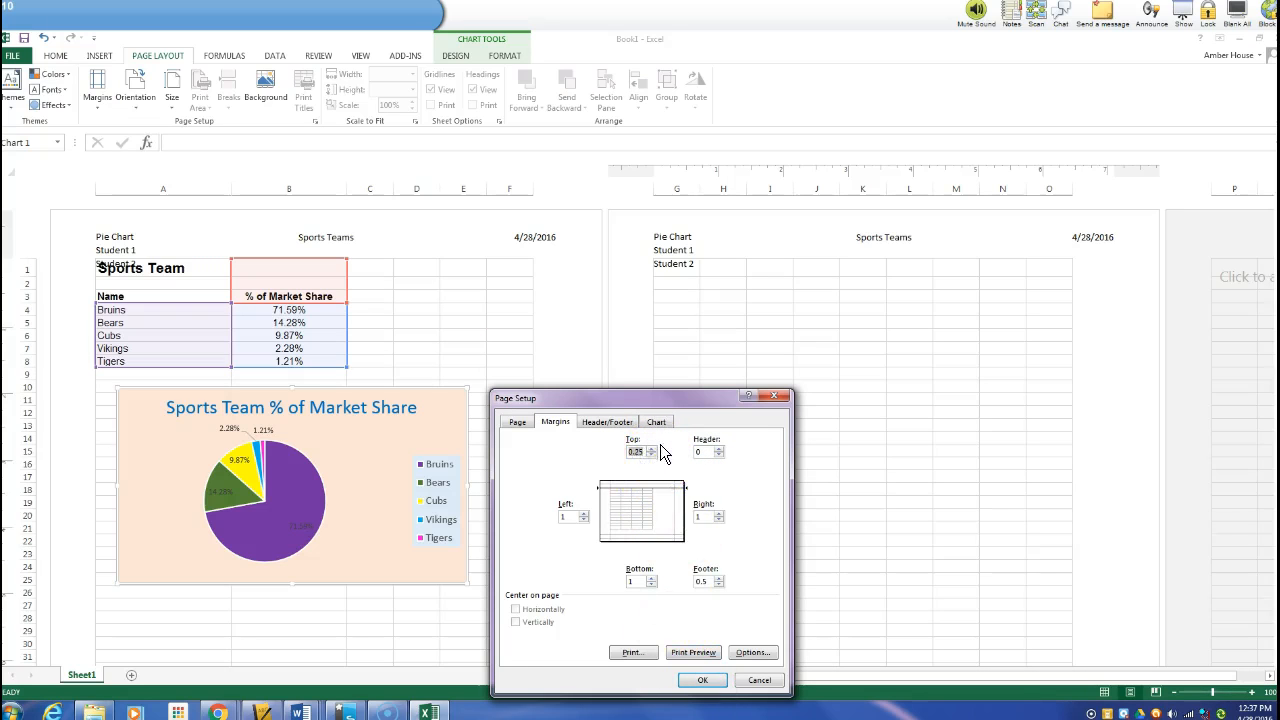
{"action": "left_click", "coordinate": [702, 679]}
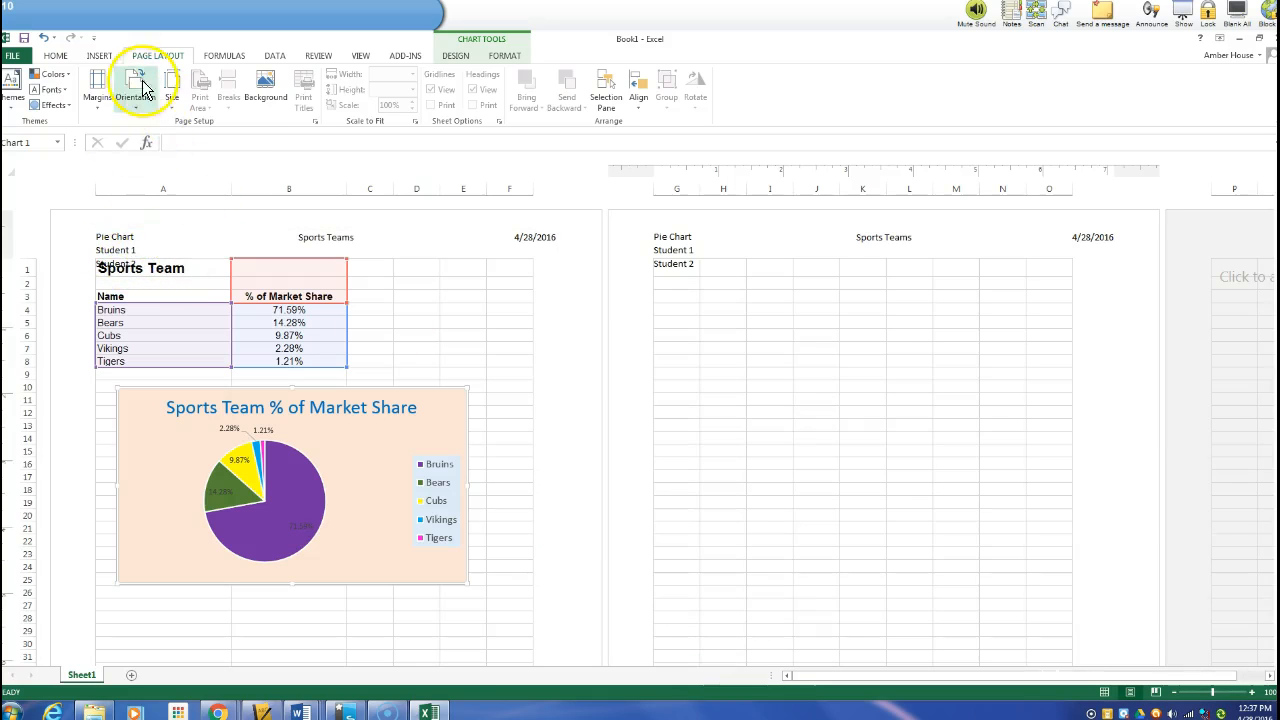
Review the custom margin settings and view the sheet in Page Break Preview
{"action": "left_click", "coordinate": [93, 101]}
{"action": "left_click", "coordinate": [160, 342]}
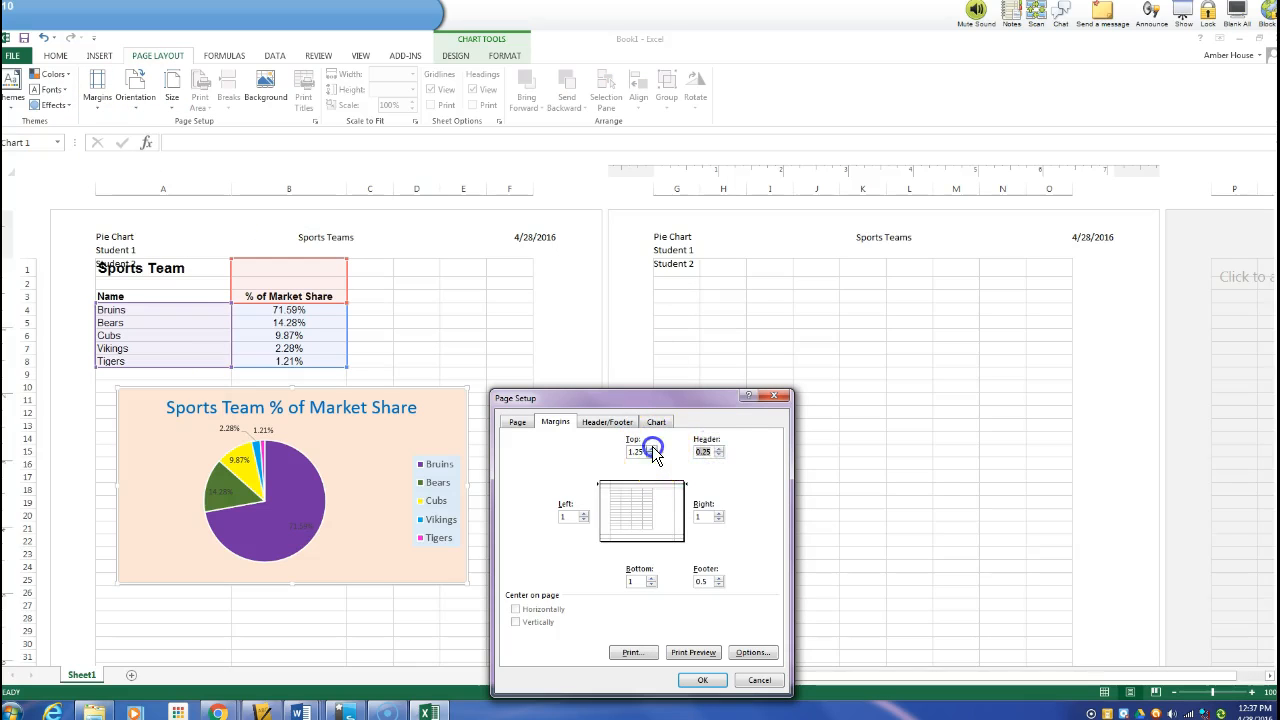
{"action": "left_click", "coordinate": [702, 679]}
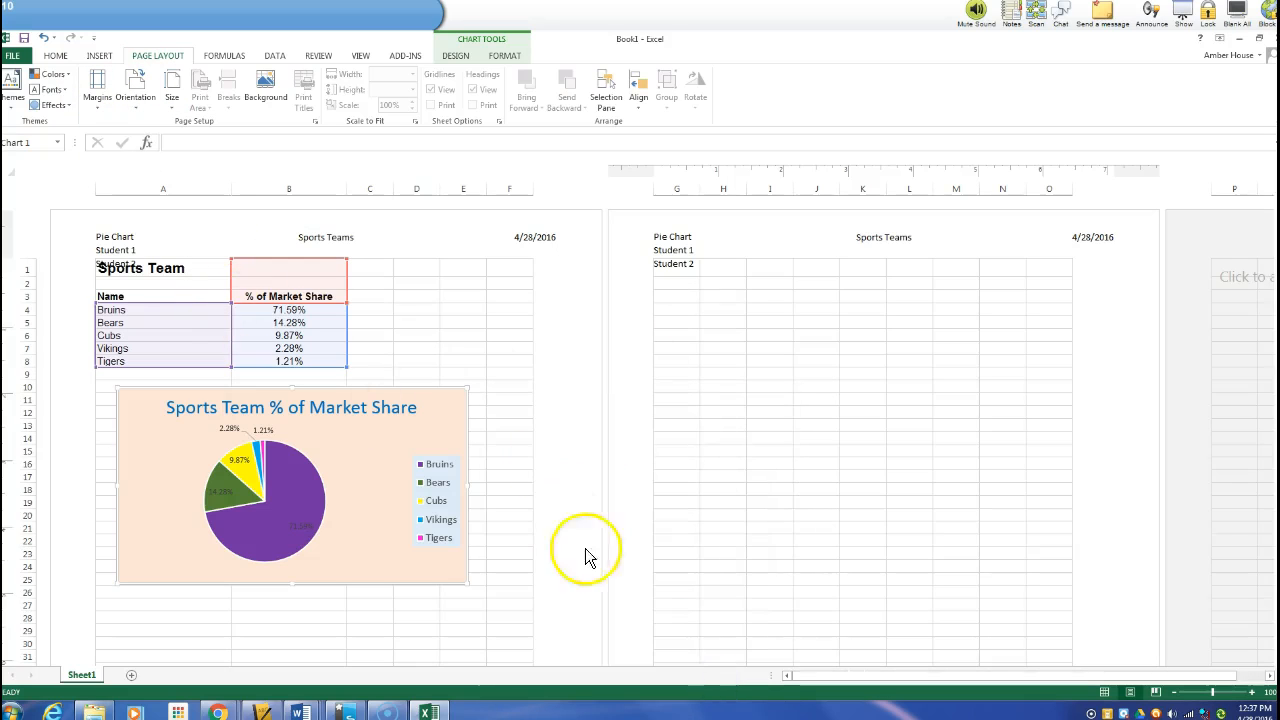
{"action": "left_click", "coordinate": [1155, 692]}
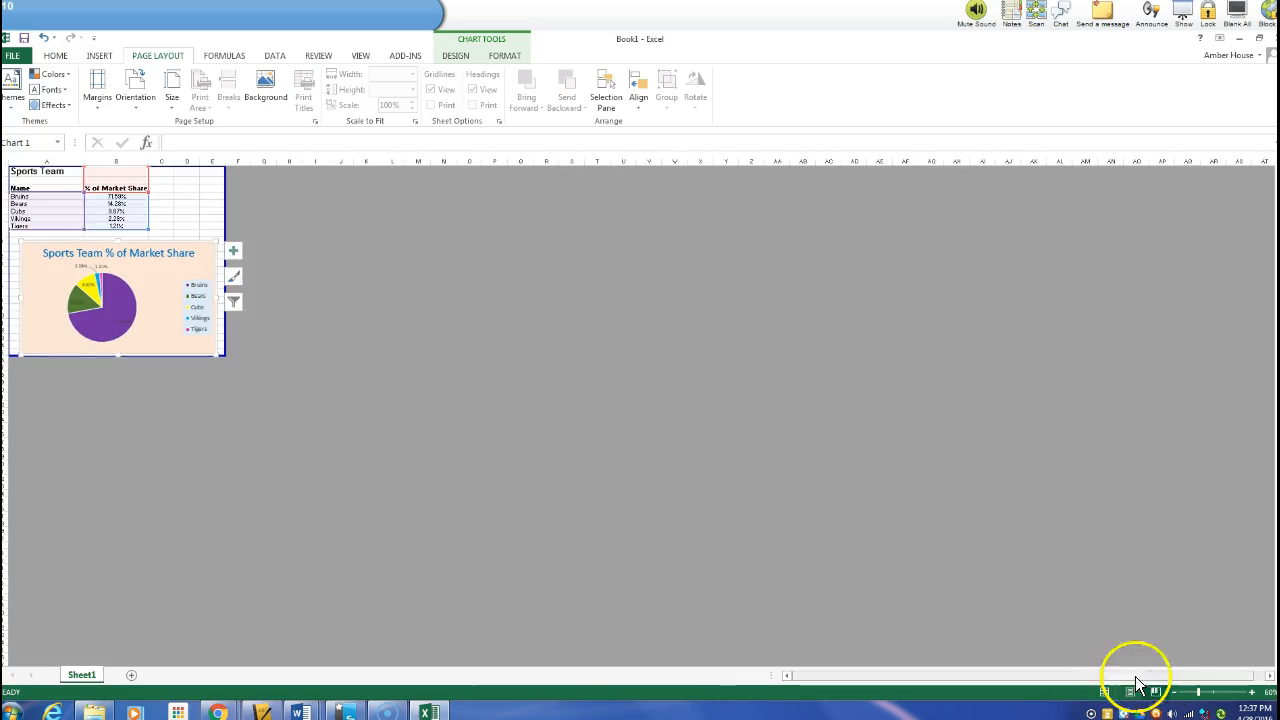
{"action": "left_click", "coordinate": [673, 500]}
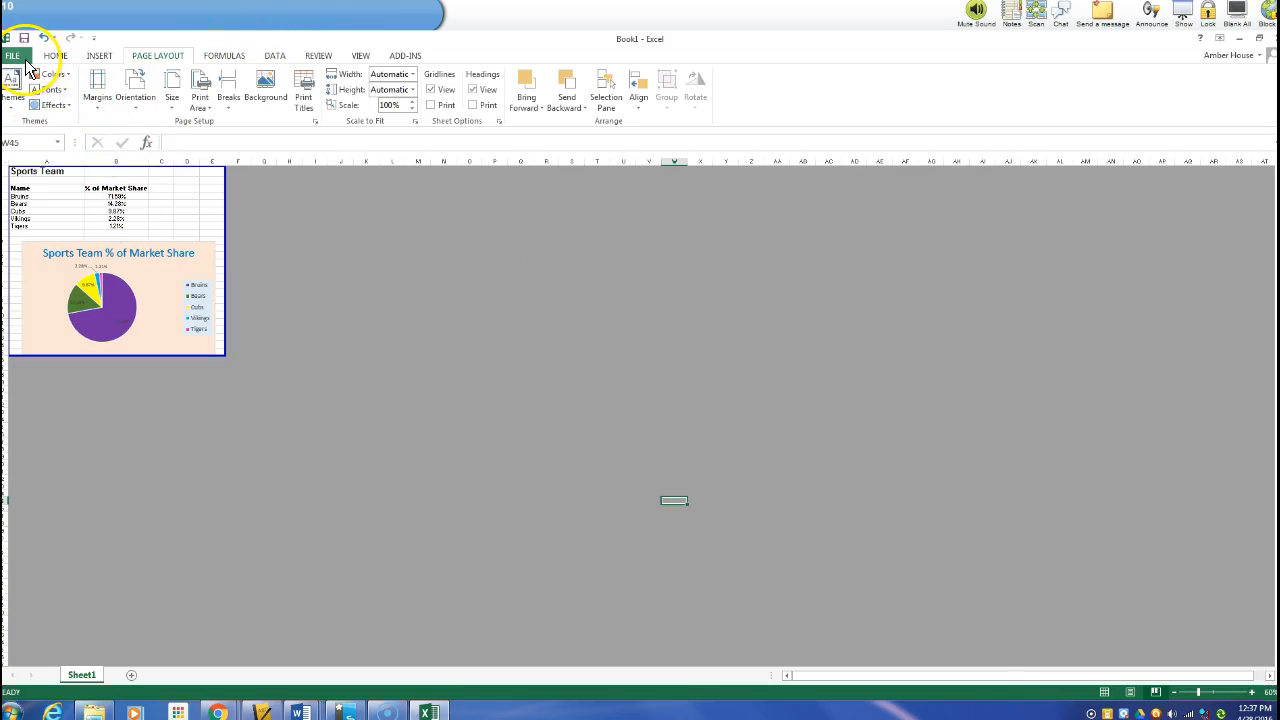
Open the custom margins and adjust the top margin with its spinner before applying
{"action": "left_click", "coordinate": [98, 86]}
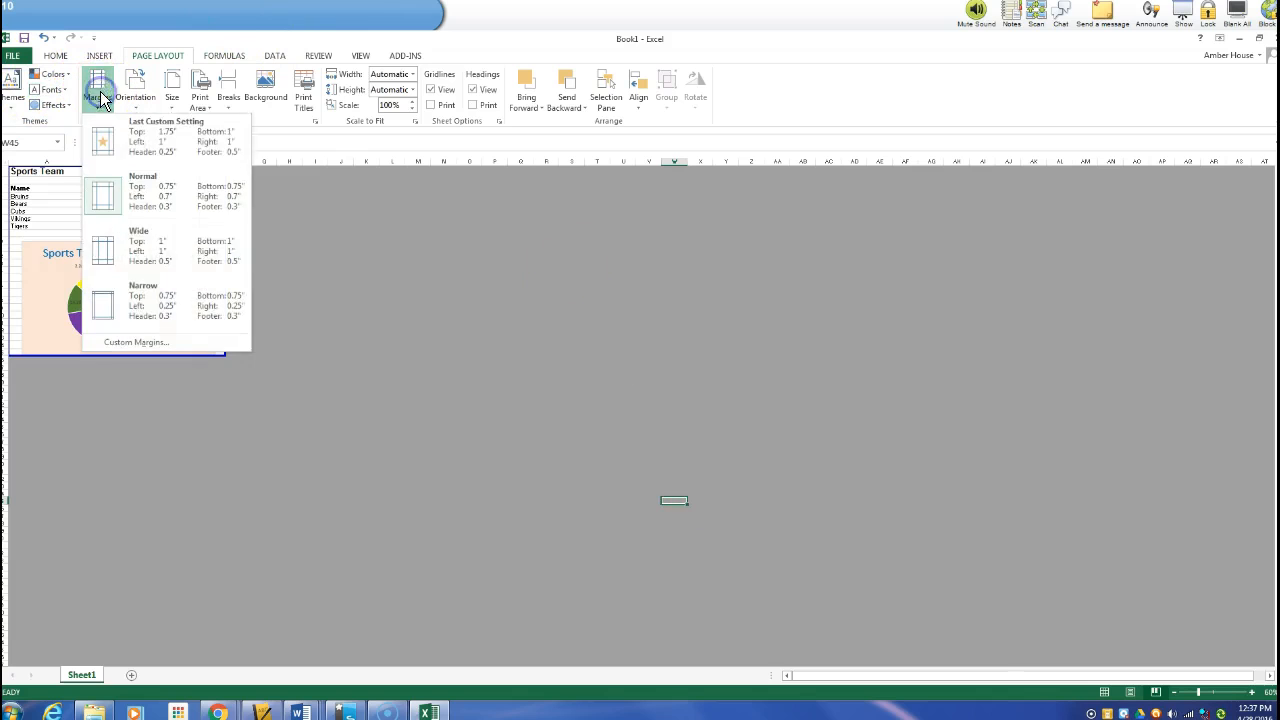
{"action": "left_click", "coordinate": [173, 343]}
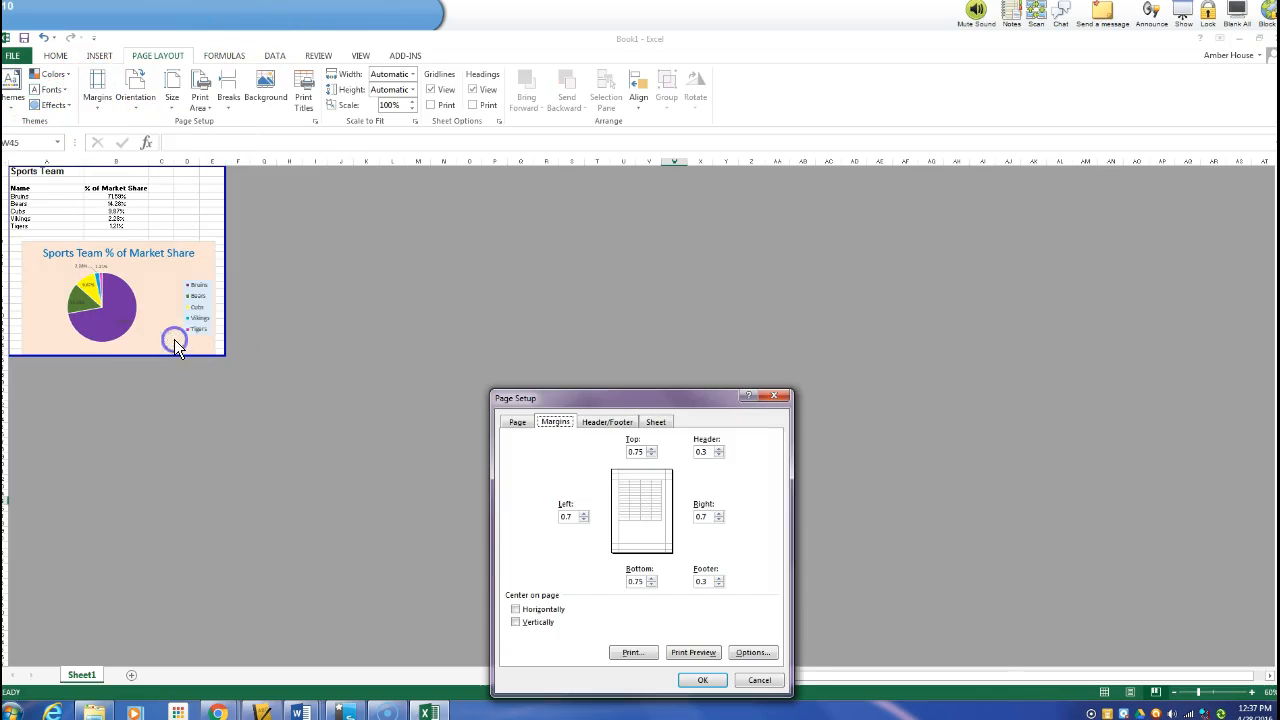
{"action": "left_click", "coordinate": [652, 455]}
{"action": "left_click", "coordinate": [702, 680]}
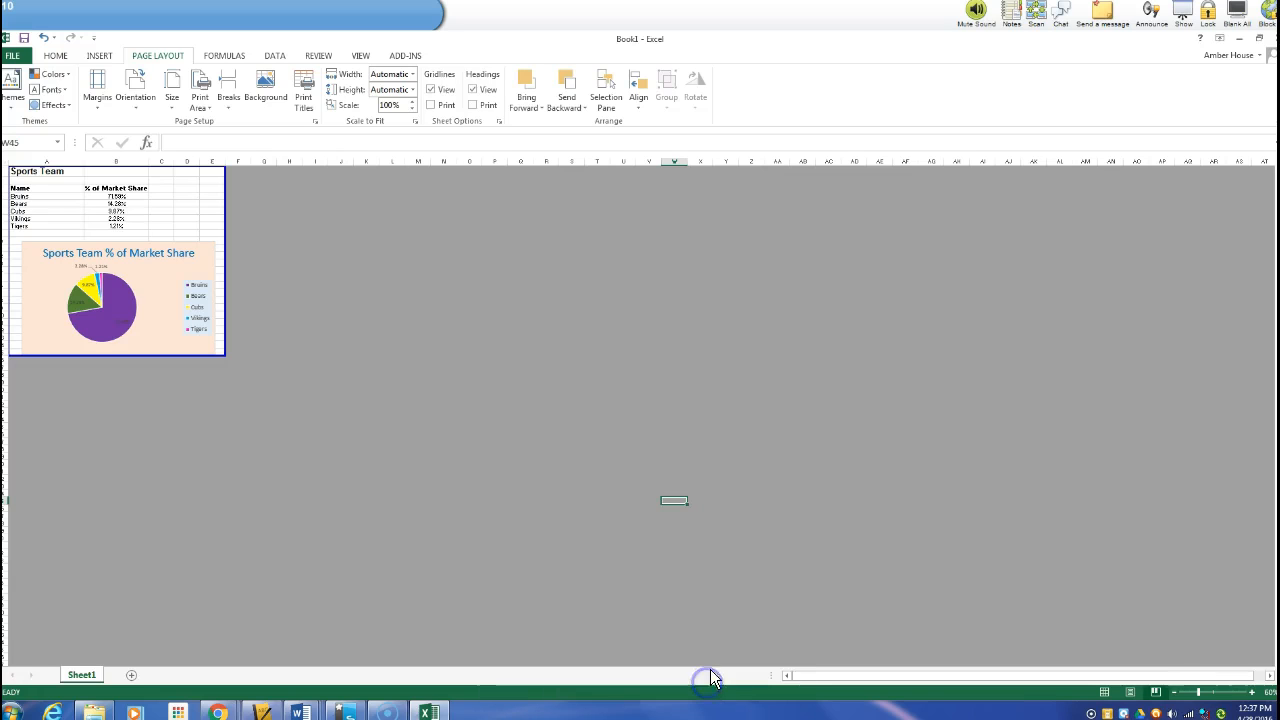
Switch back through Normal view to Page Layout view and scroll to the top of the page
{"action": "left_click", "coordinate": [1104, 692]}
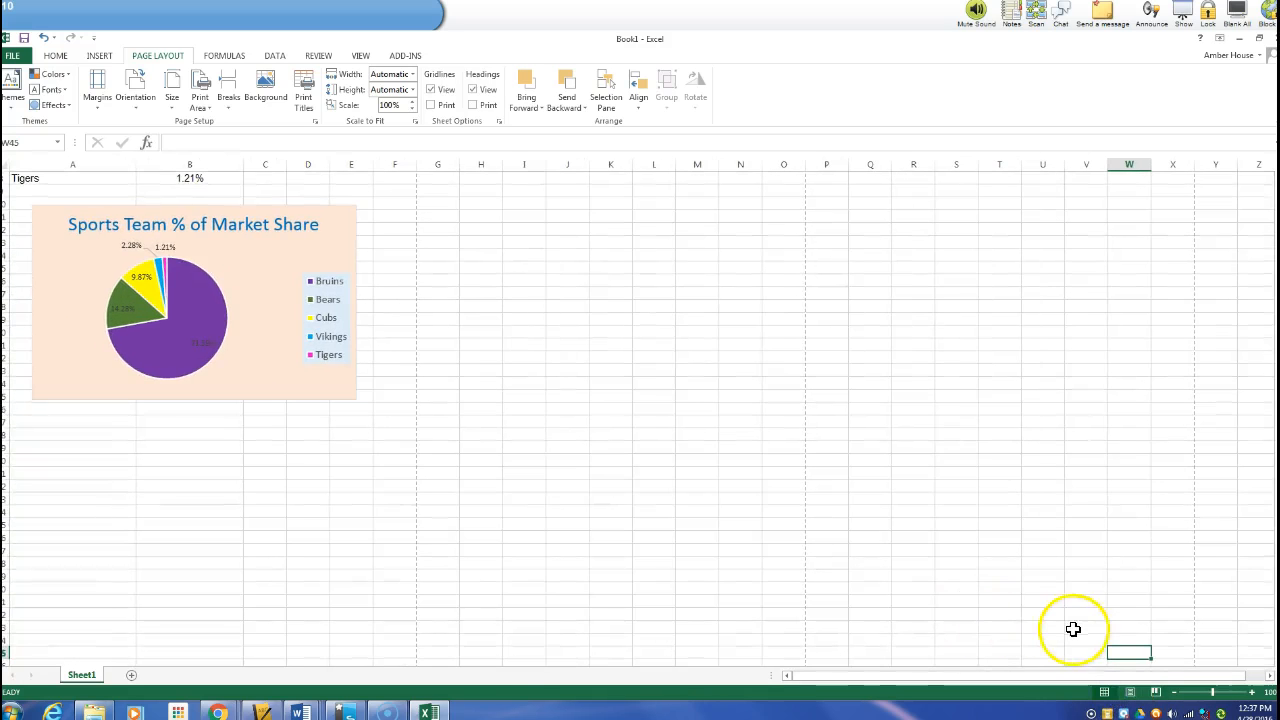
{"action": "scroll", "coordinate": [658, 413], "scroll_direction": "up", "scroll_amount": 2}
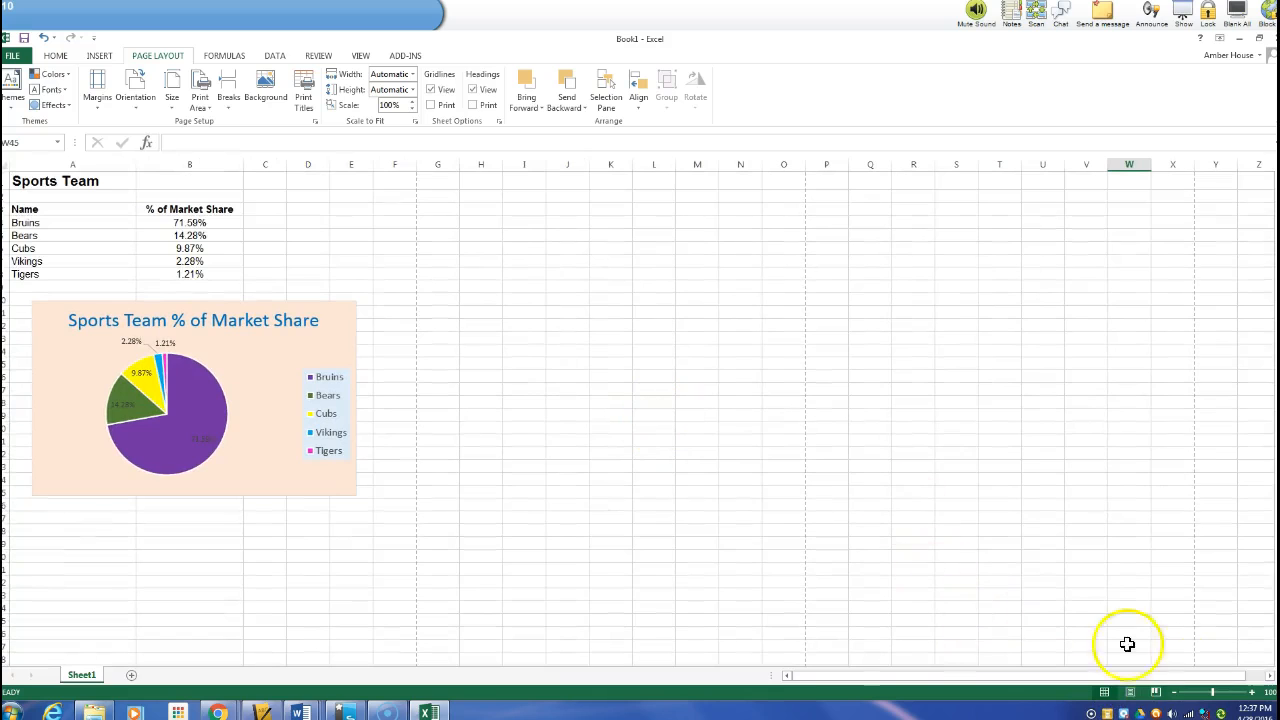
{"action": "left_click", "coordinate": [1130, 692]}
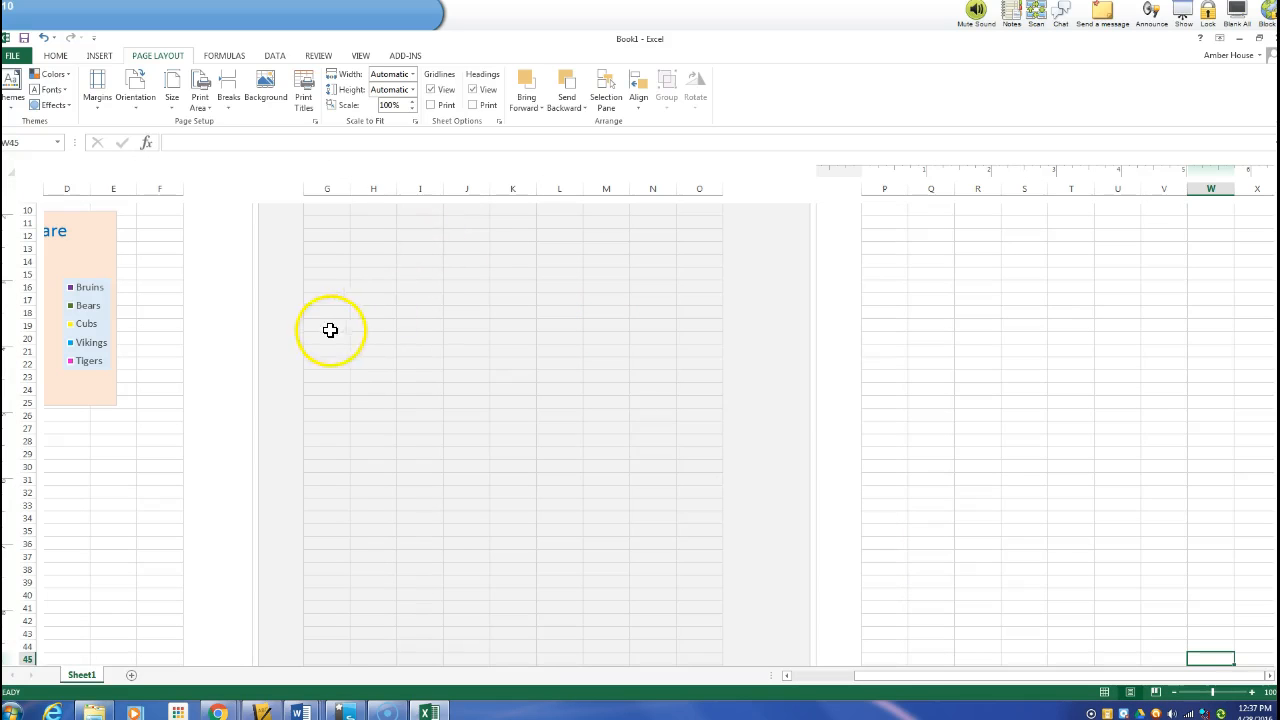
{"action": "left_click_drag", "start_coordinate": [944, 676], "coordinate": [831, 678]}
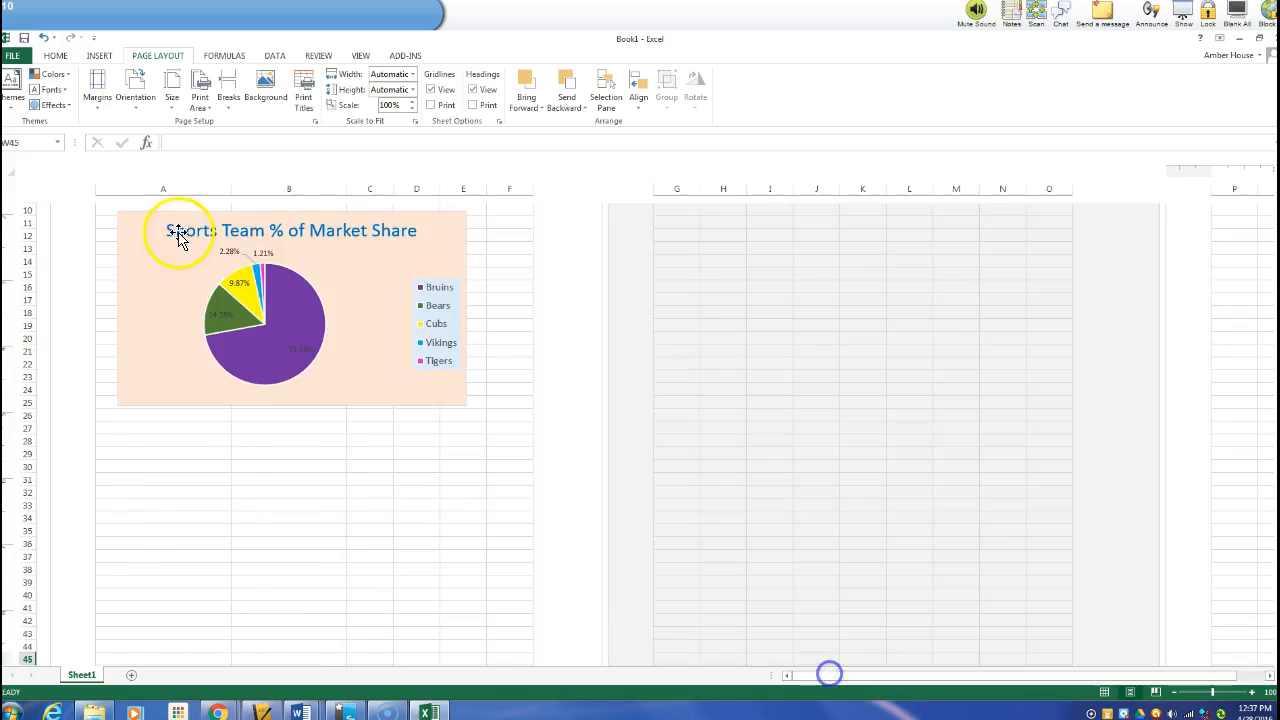
{"action": "scroll", "coordinate": [170, 228], "scroll_direction": "up", "scroll_amount": 3}
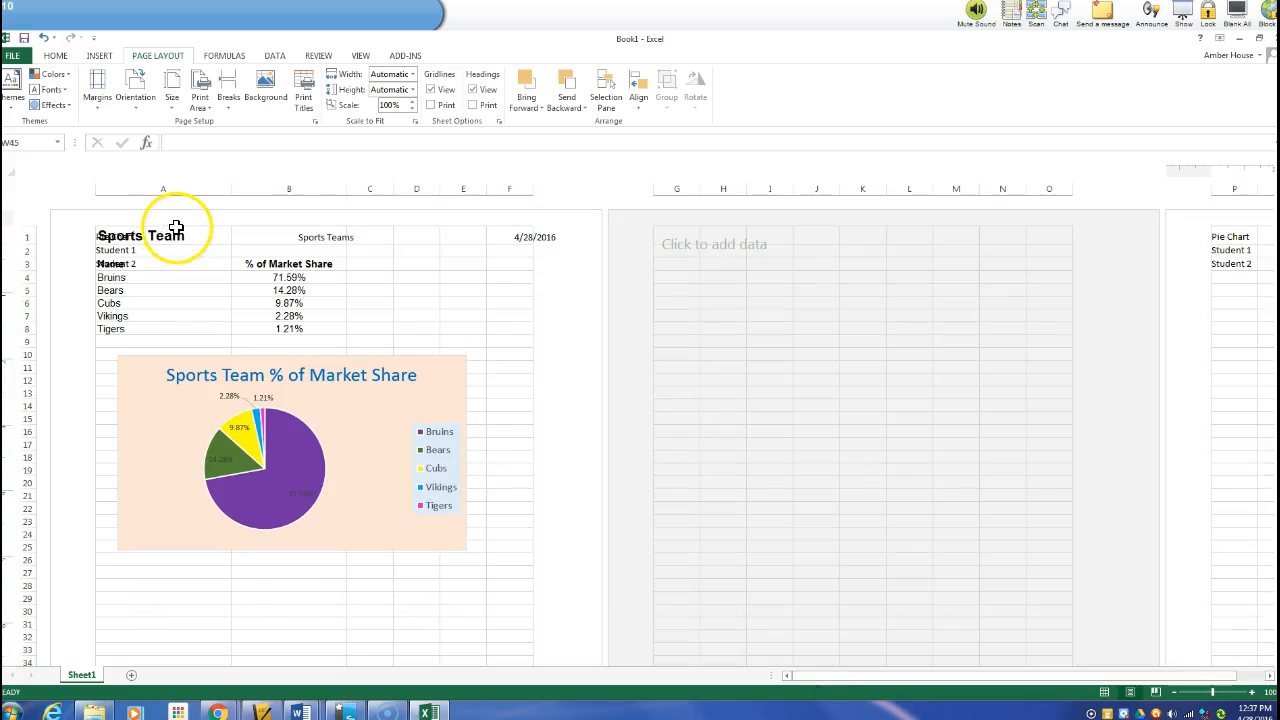
Apply the Wide margin preset, then set the top margin to 1.75 in Custom Margins
{"action": "left_click", "coordinate": [103, 108]}
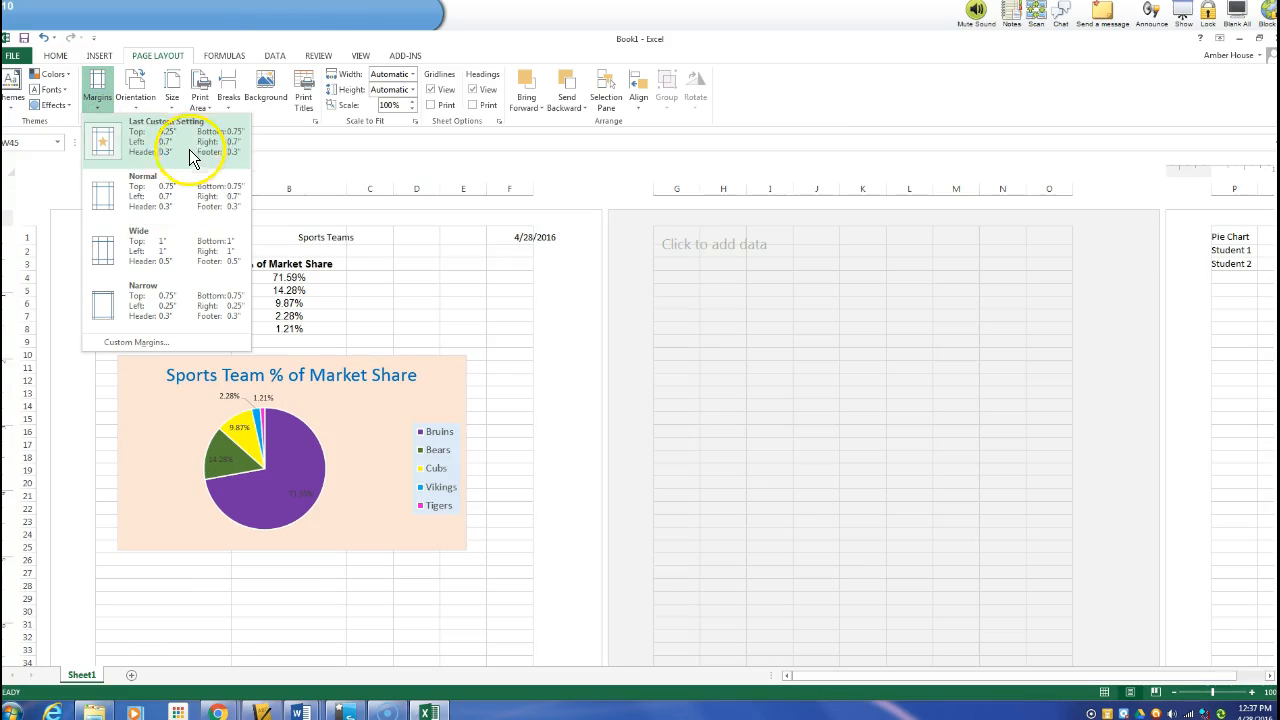
{"action": "left_click", "coordinate": [168, 258]}
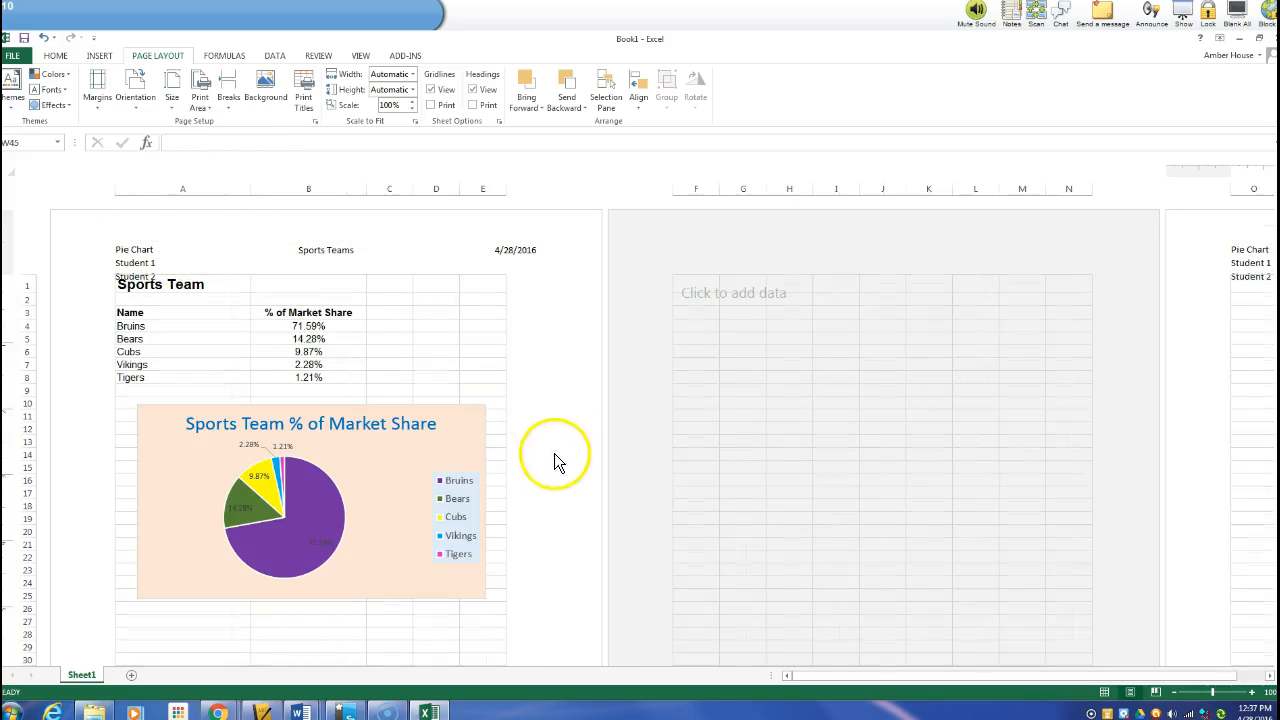
{"action": "left_click", "coordinate": [100, 104]}
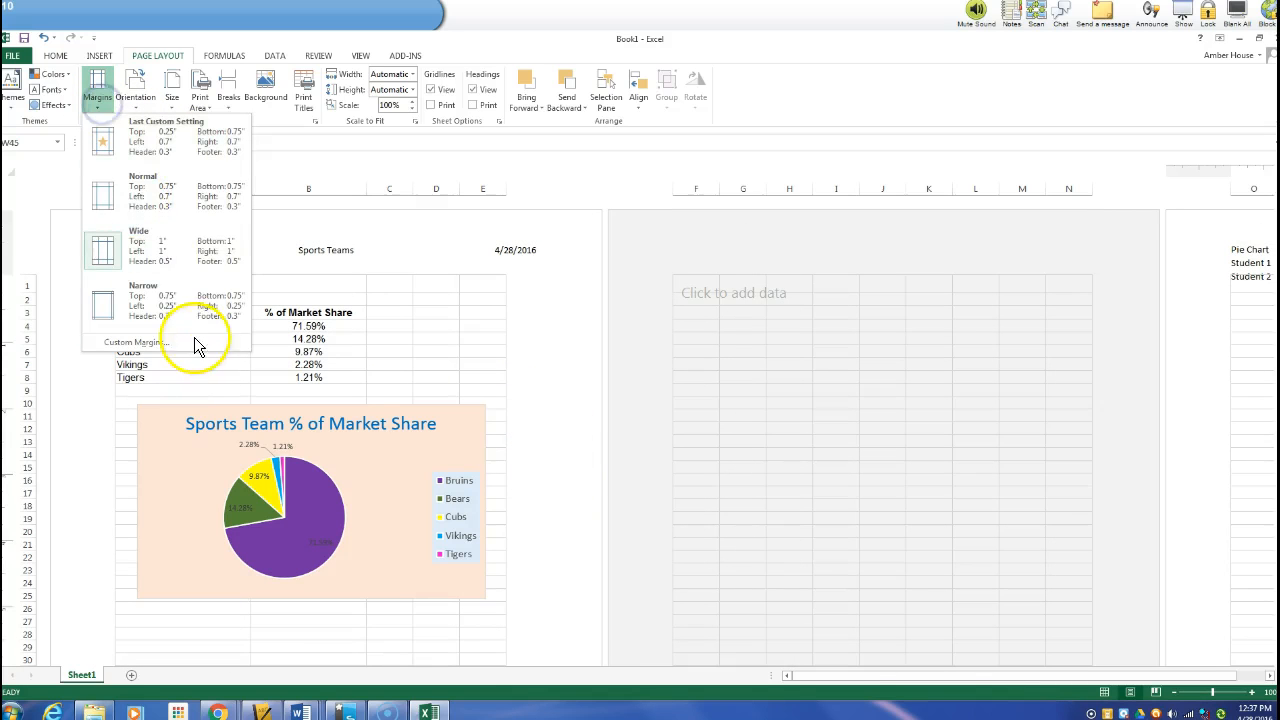
{"action": "left_click", "coordinate": [190, 342]}
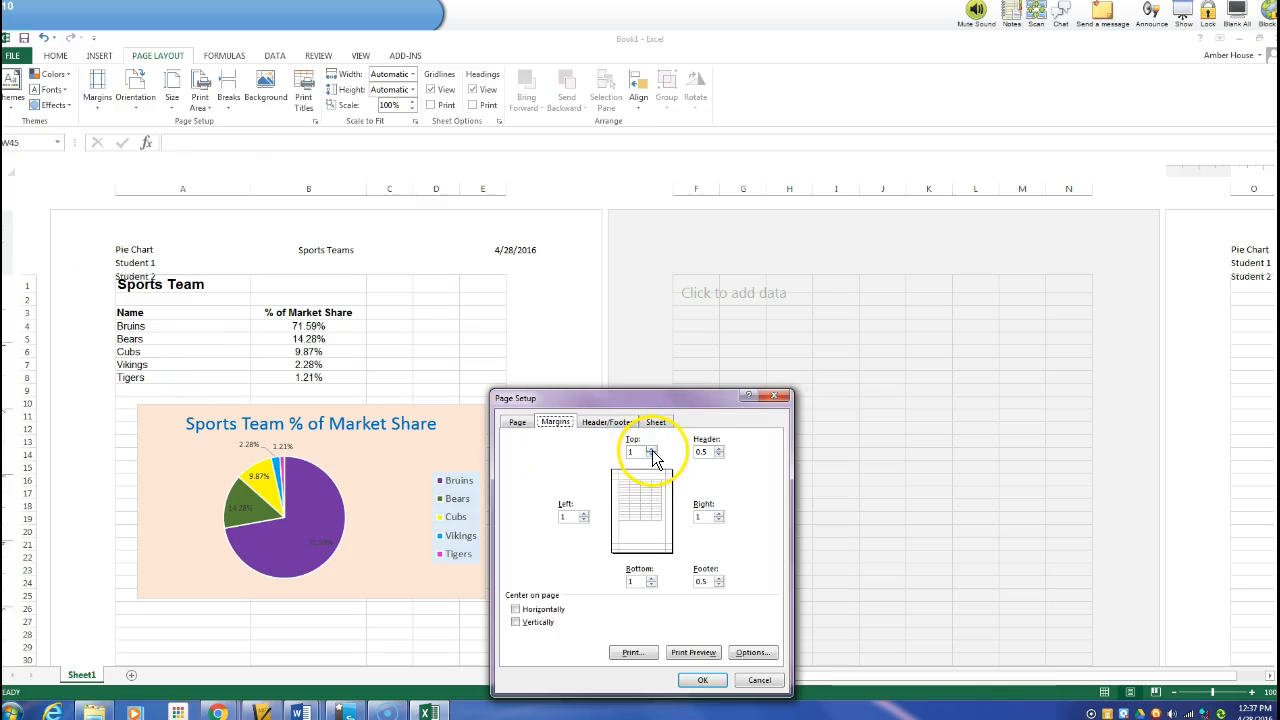
{"action": "left_click", "coordinate": [700, 680]}
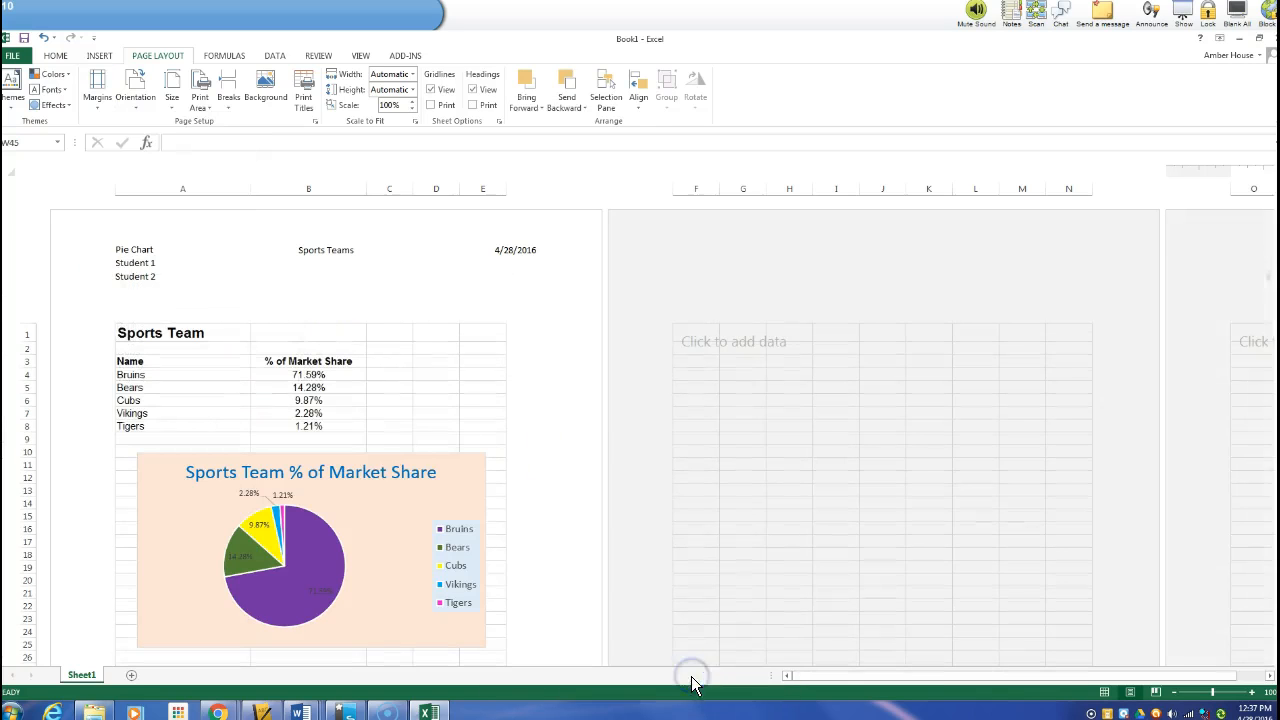
Reopen Custom Margins to review the page margin settings and close the dialog
{"action": "left_click", "coordinate": [100, 104]}
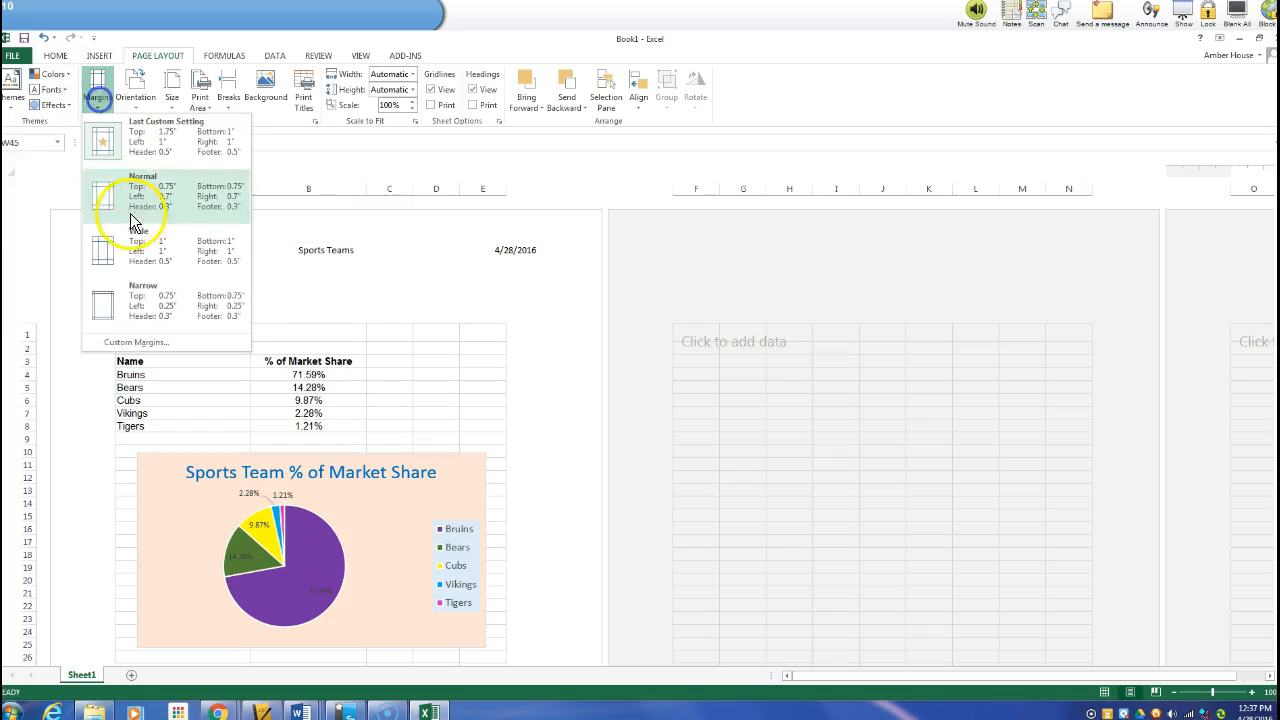
{"action": "left_click", "coordinate": [140, 342]}
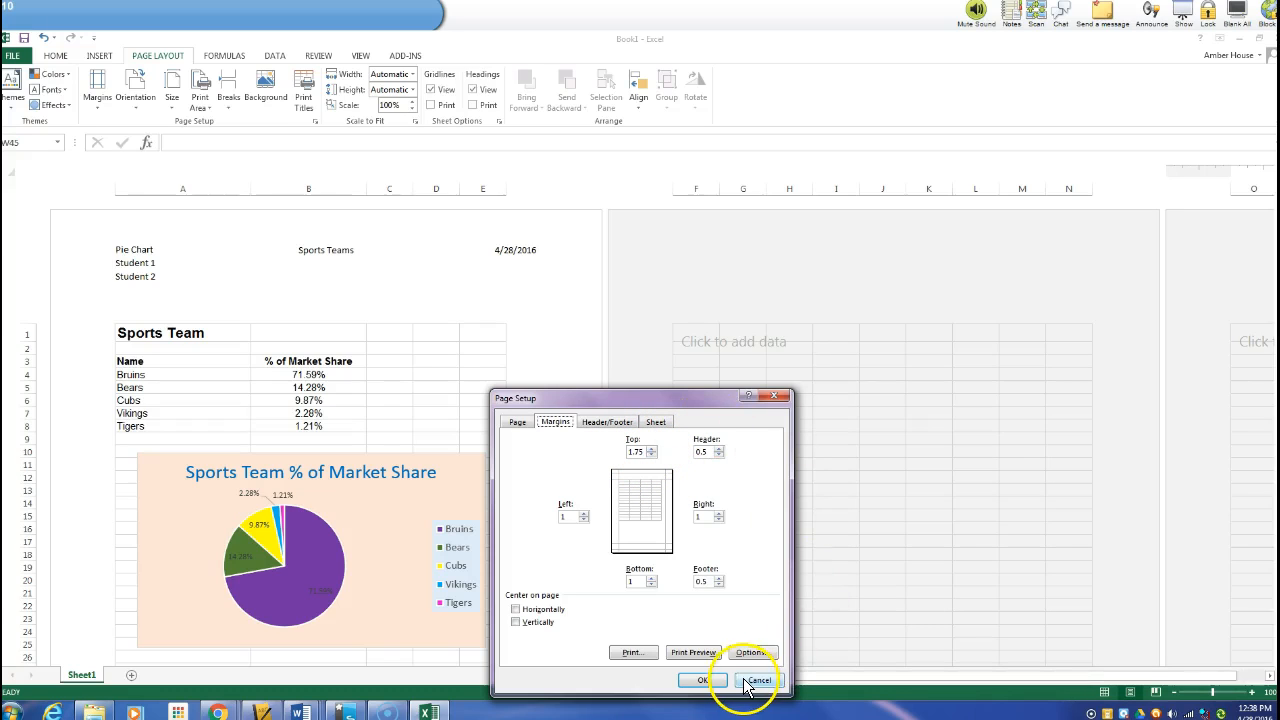
{"action": "left_click", "coordinate": [706, 682]}
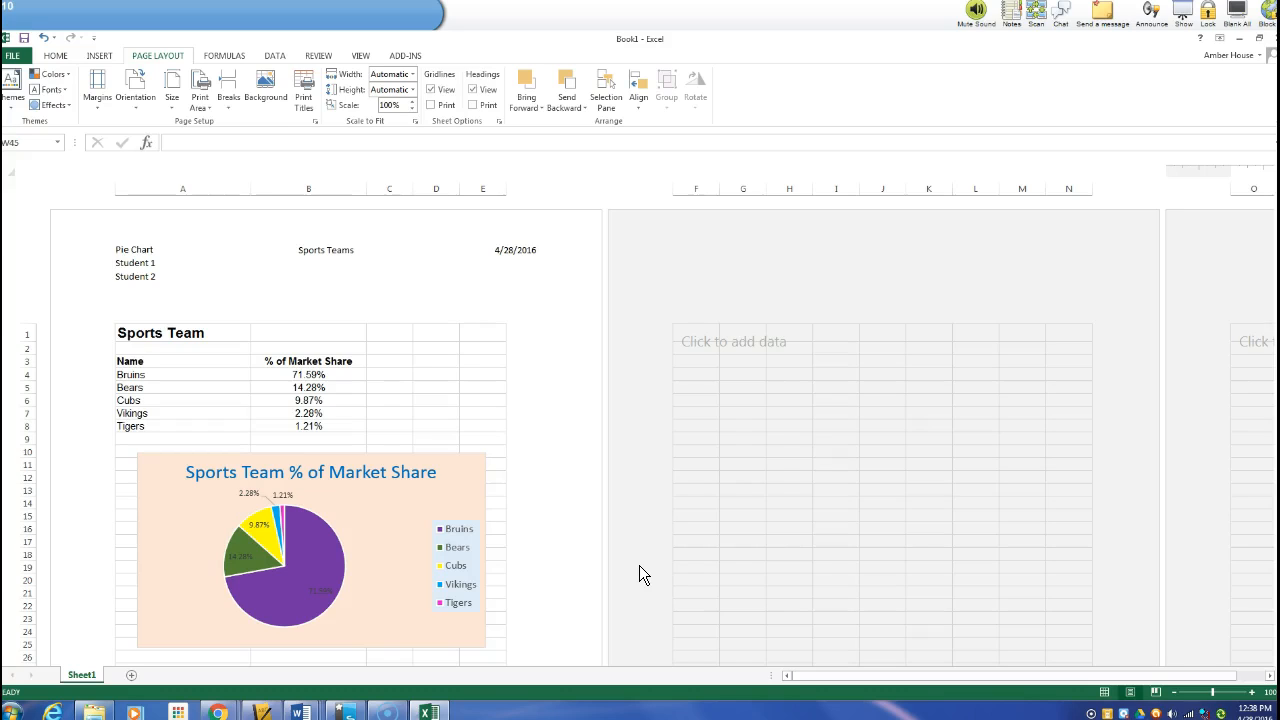
Save the workbook as an Excel Workbook in the Google Drive folder
{"action": "left_click", "coordinate": [14, 56]}
{"action": "left_click", "coordinate": [39, 194]}
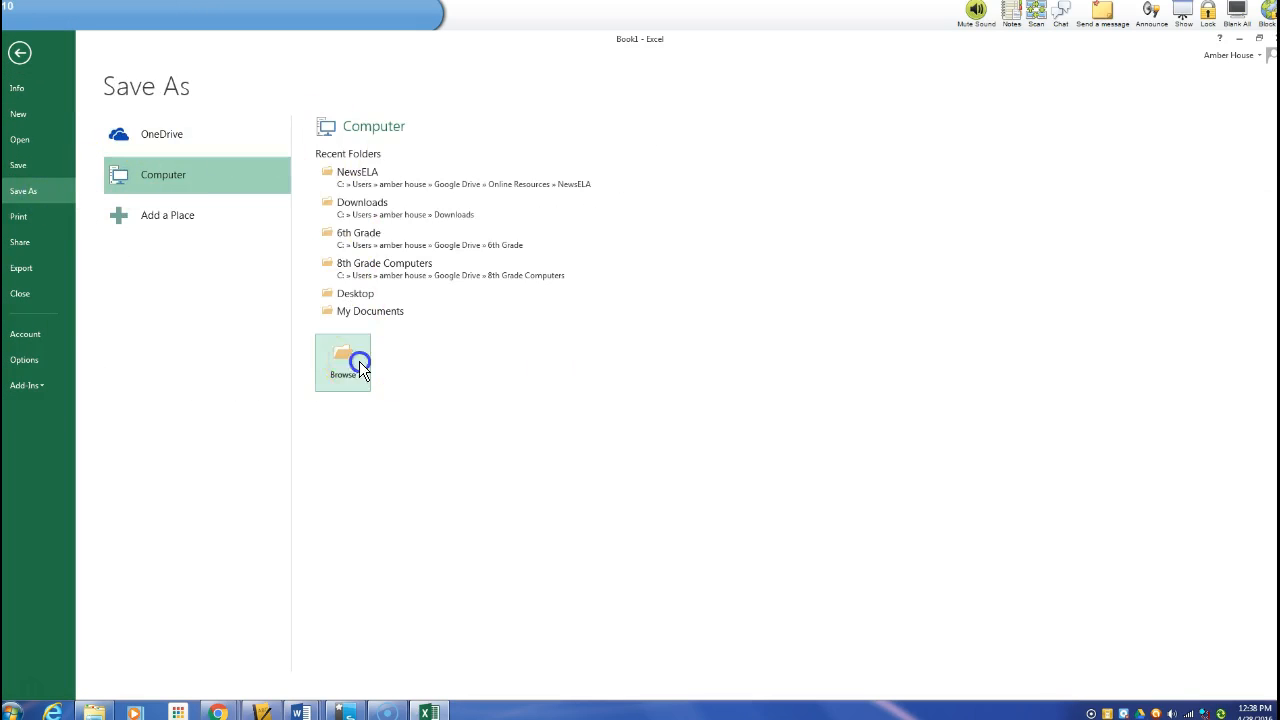
{"action": "left_click", "coordinate": [359, 365]}
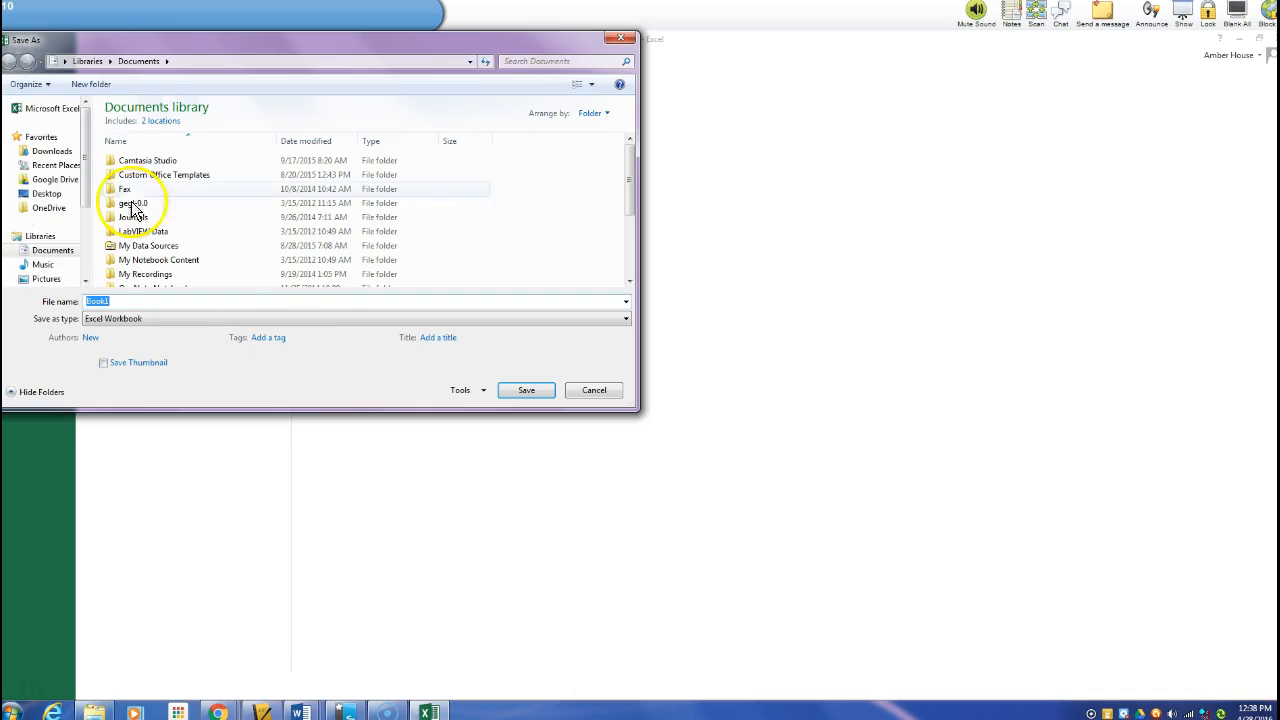
{"action": "left_click", "coordinate": [55, 180]}
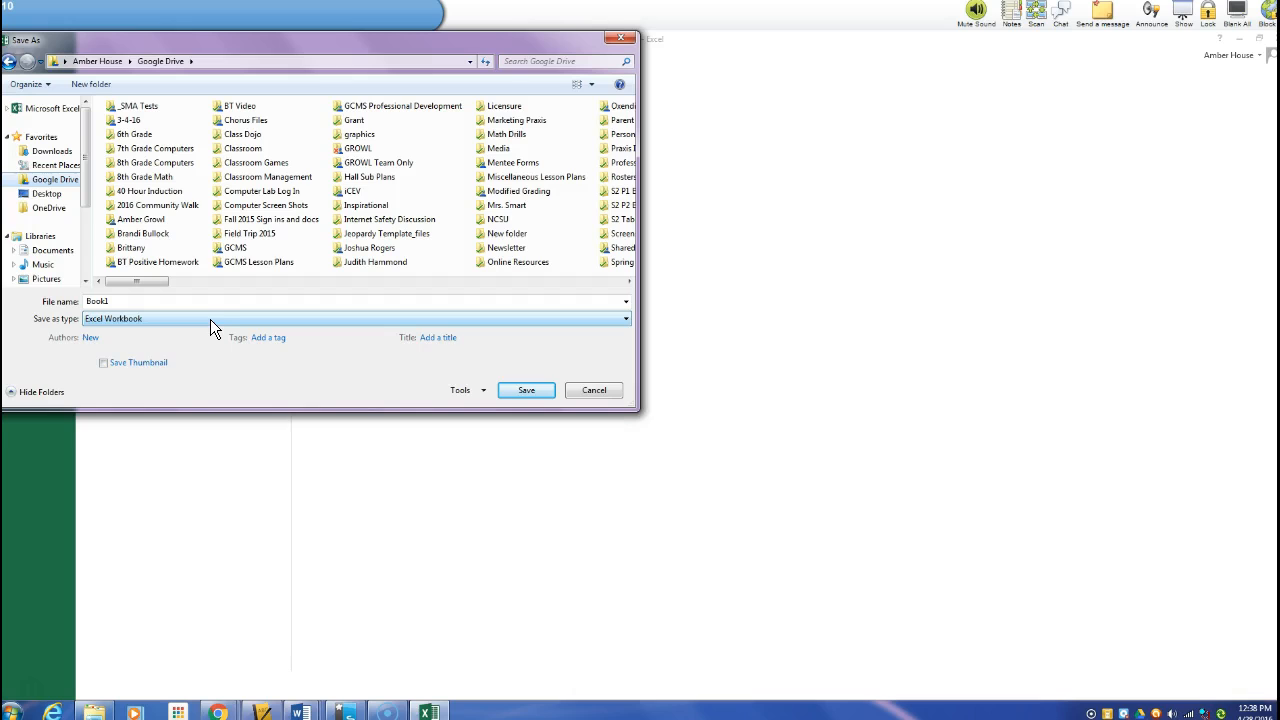
{"action": "left_click", "coordinate": [210, 319]}
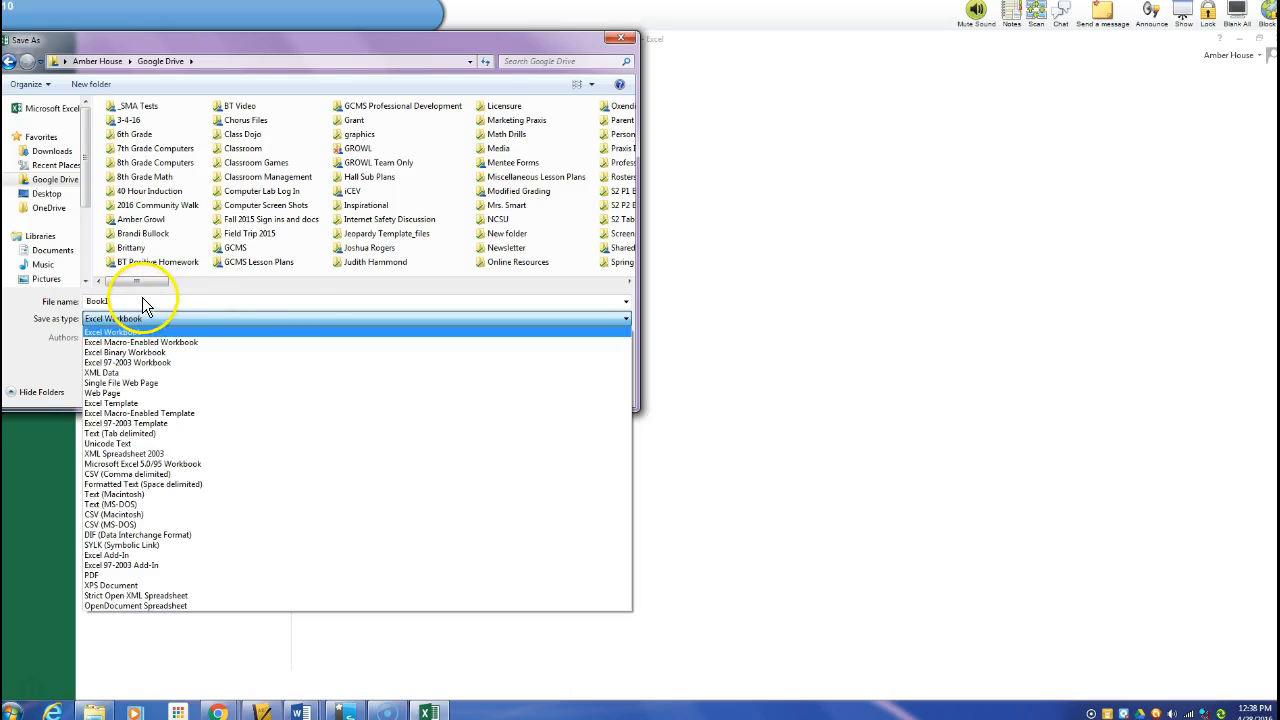
{"action": "left_click", "coordinate": [299, 272]}
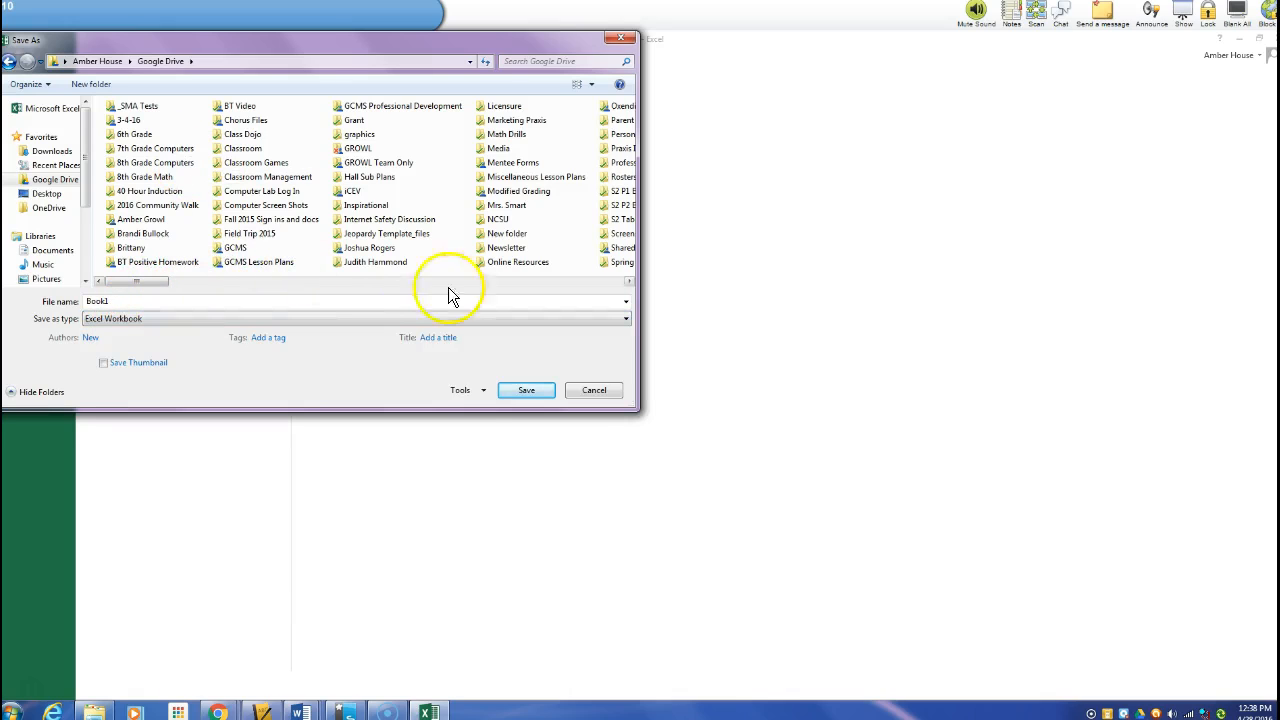
{"action": "left_click", "coordinate": [549, 398]}
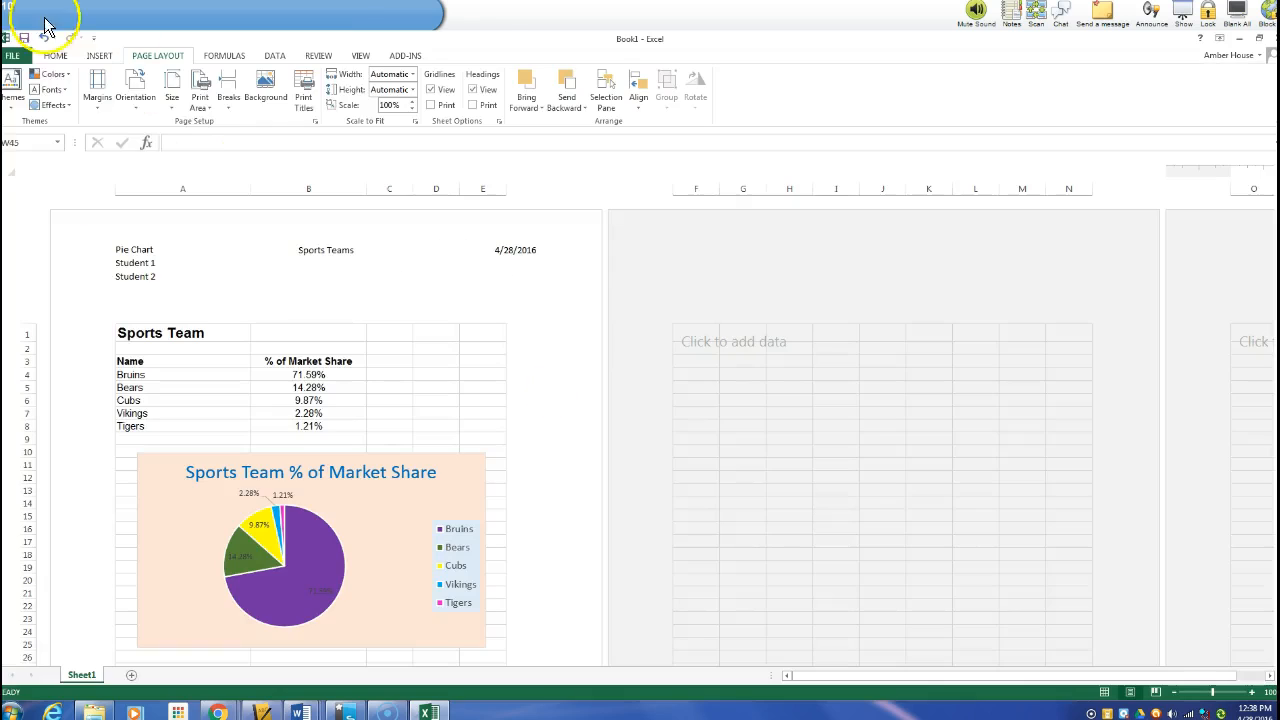
Save the sheet as a PDF named Pie Chart on the Desktop and review the opened PDF
{"action": "left_click", "coordinate": [18, 57]}
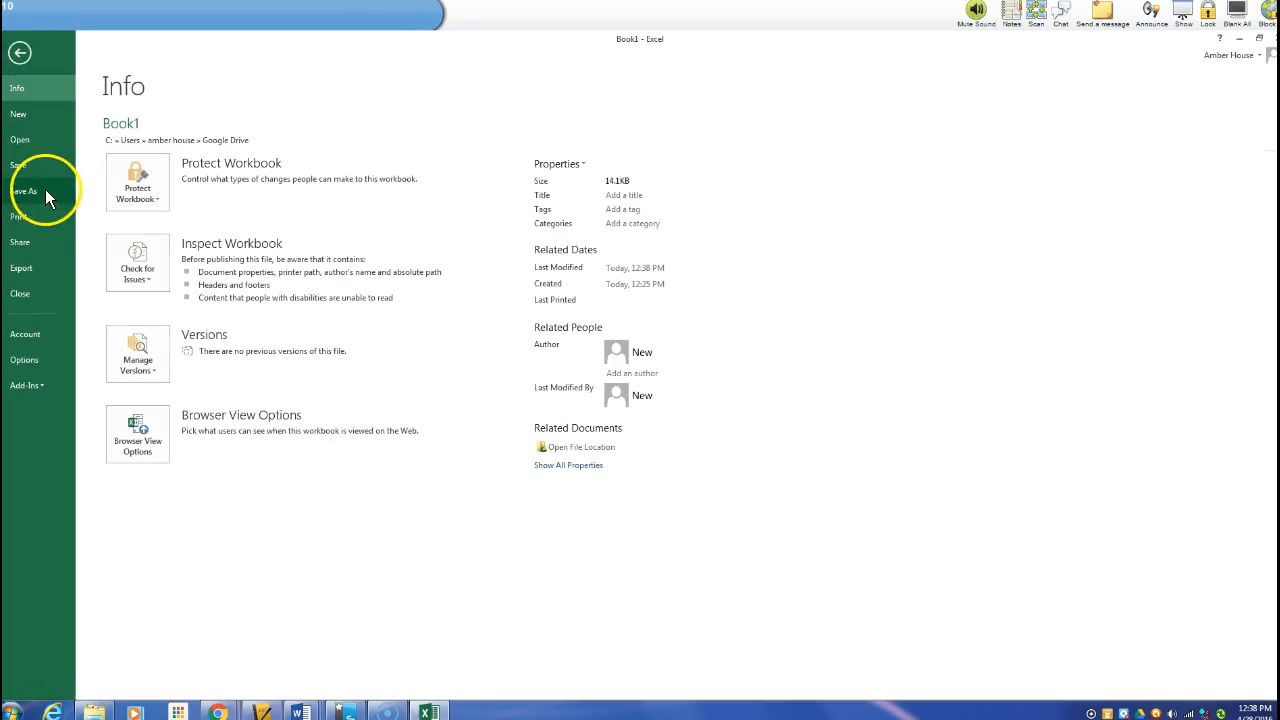
{"action": "left_click", "coordinate": [40, 190]}
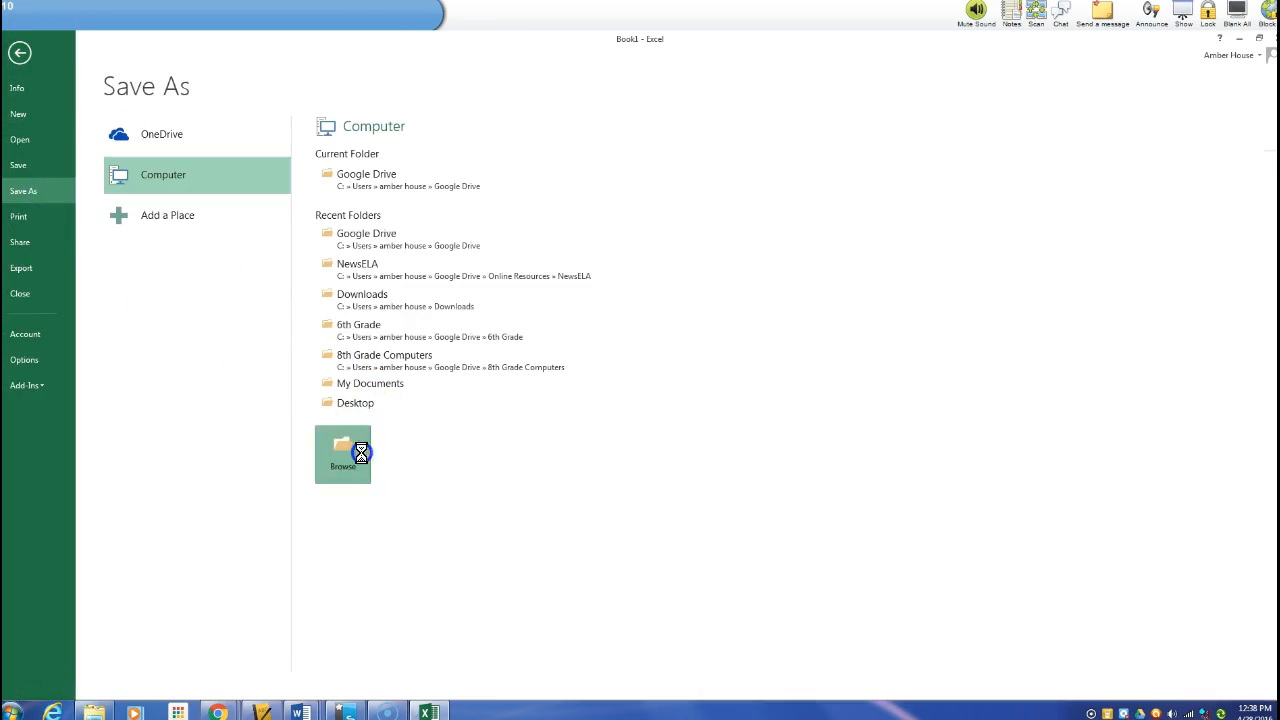
{"action": "left_click", "coordinate": [187, 318]}
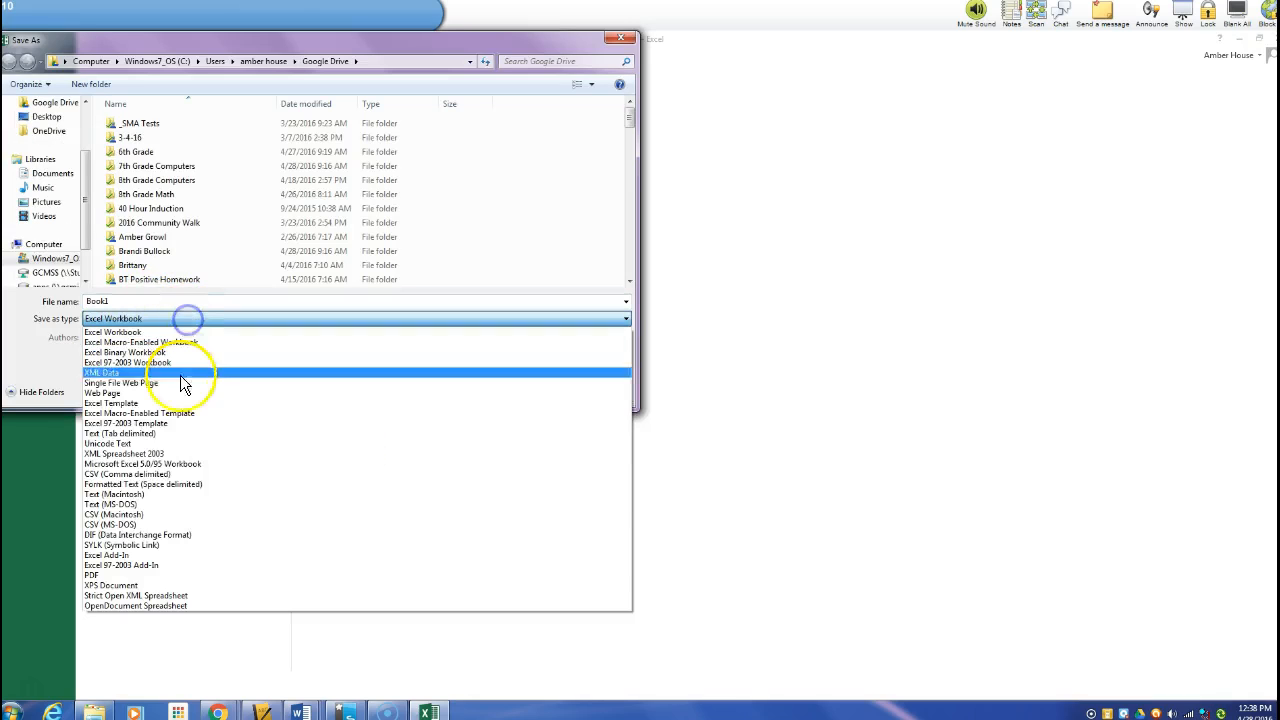
{"action": "left_click", "coordinate": [120, 574]}
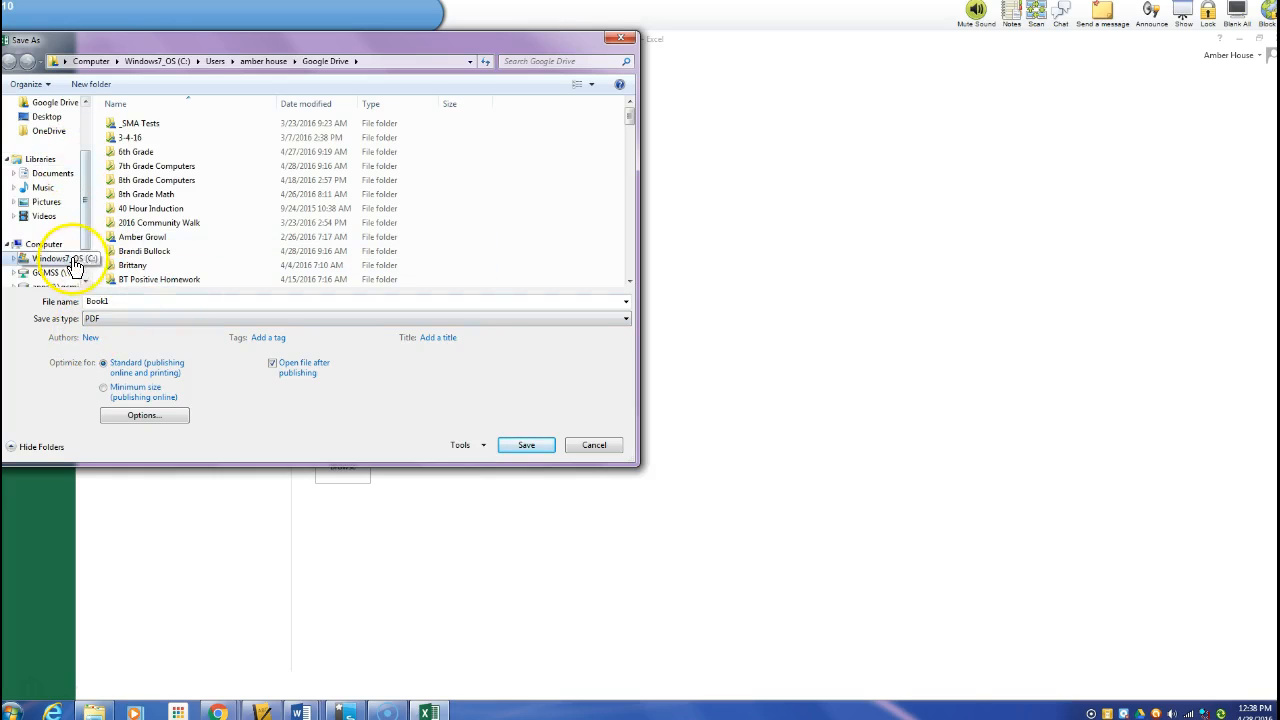
{"action": "left_click_drag", "start_coordinate": [82, 212], "coordinate": [91, 126]}
{"action": "left_click", "coordinate": [60, 180]}
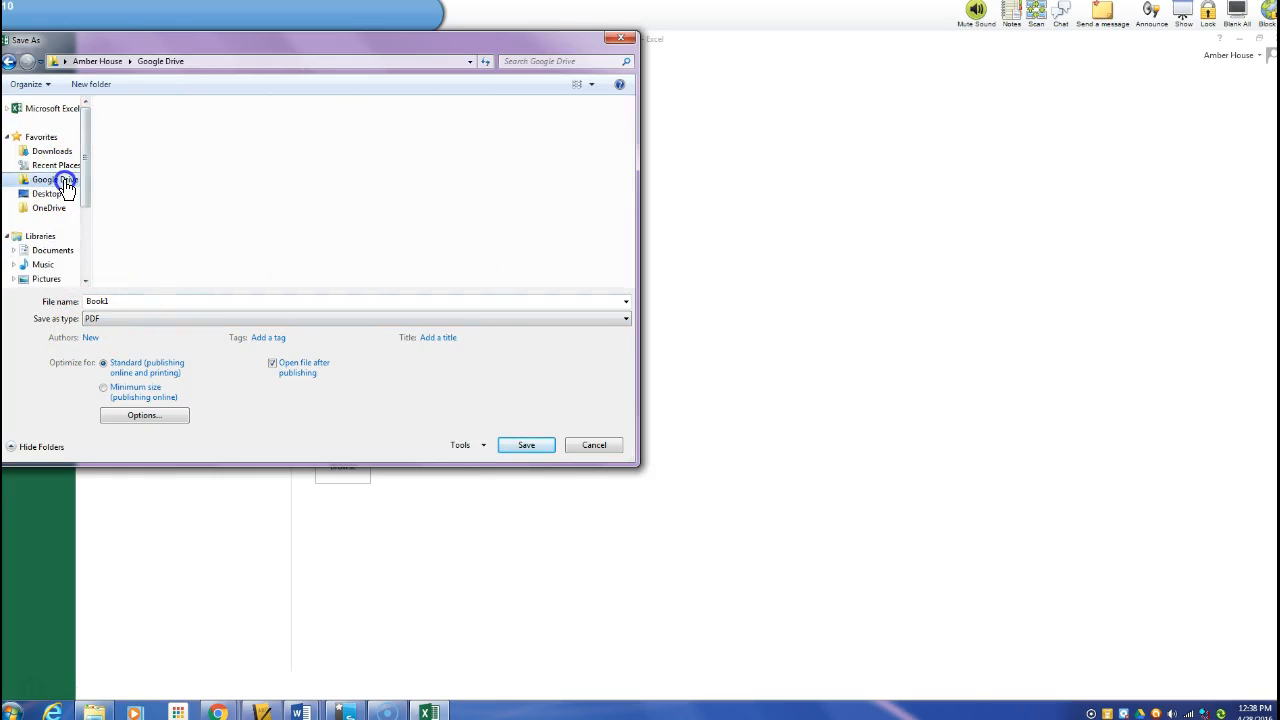
{"action": "left_click", "coordinate": [47, 194]}
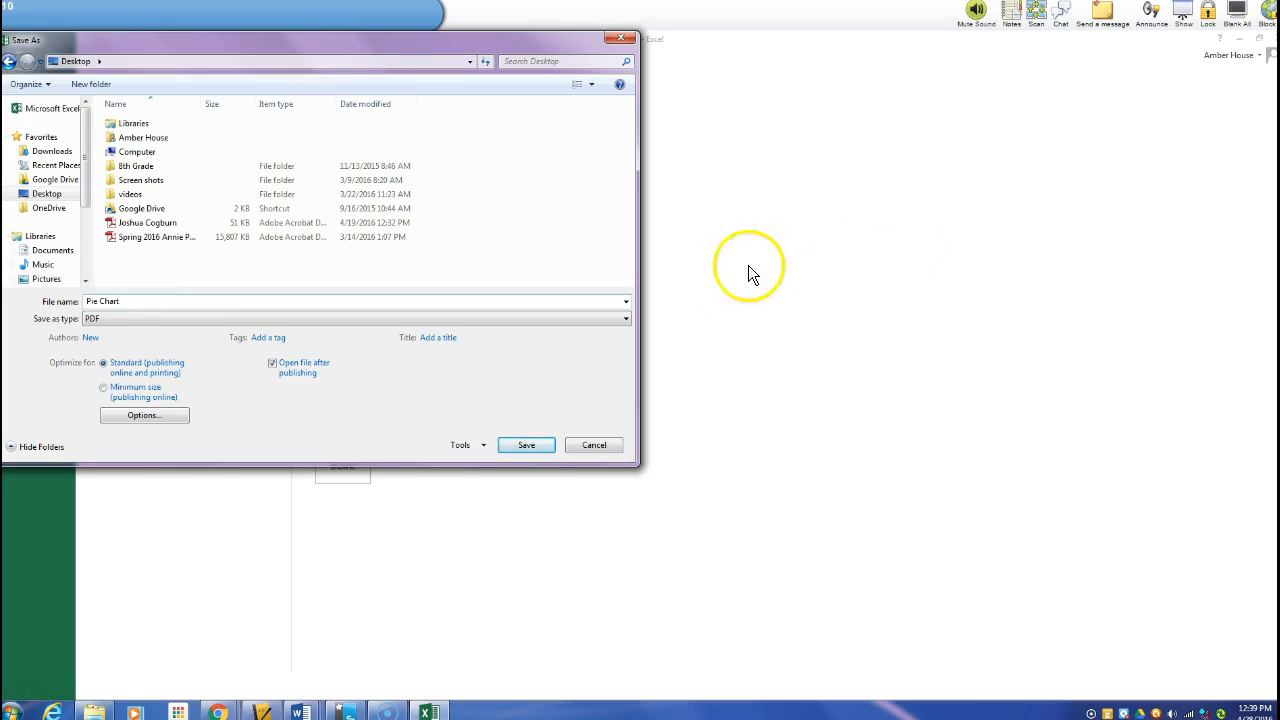
{"action": "left_click", "coordinate": [524, 445]}
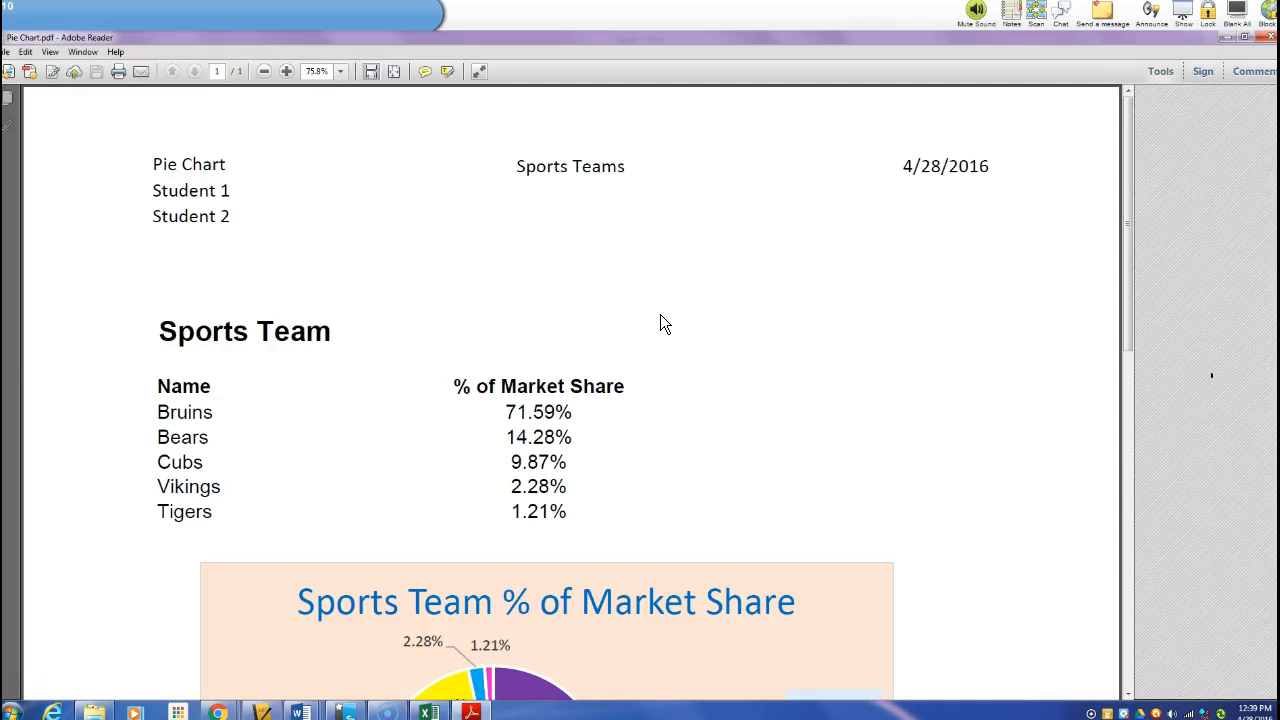
{"action": "scroll", "coordinate": [660, 315], "scroll_direction": "down", "scroll_amount": 5}
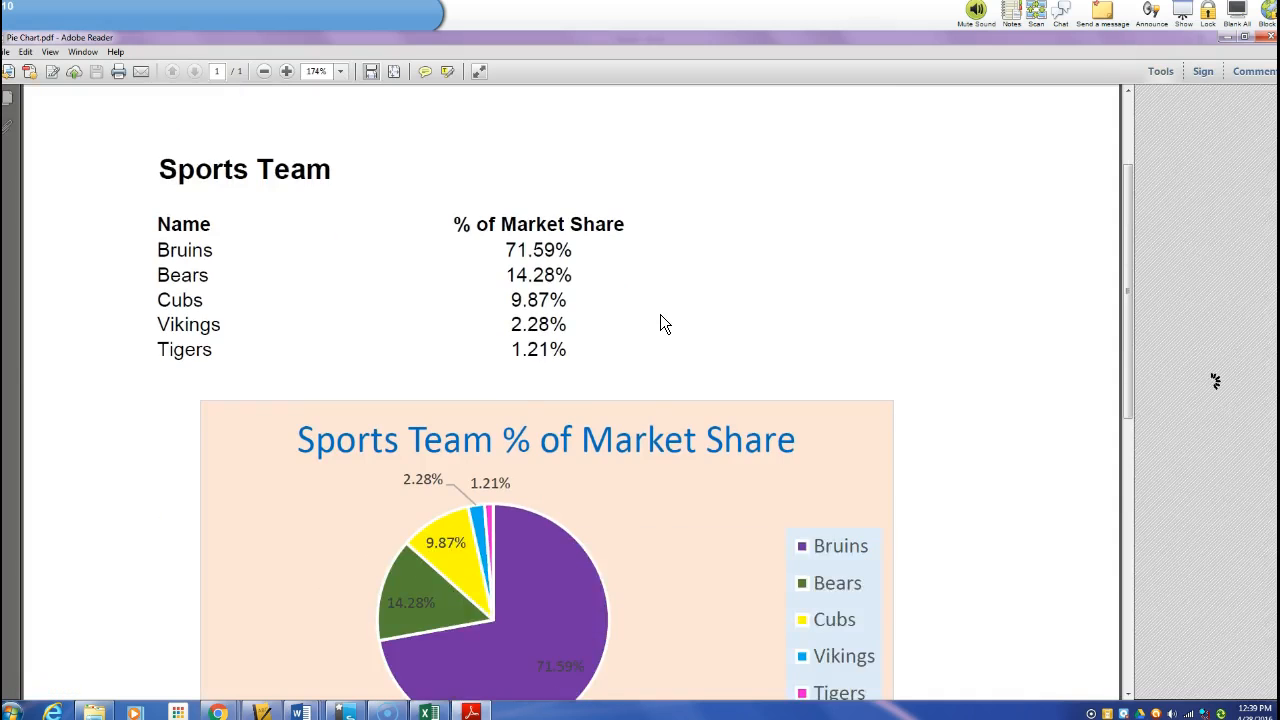